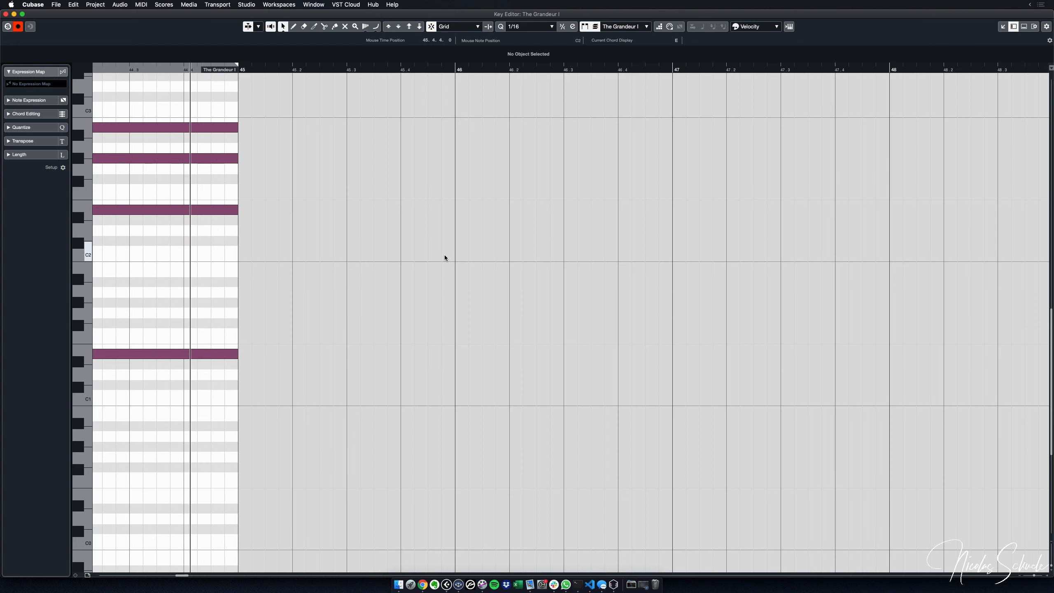
Close the note editor of The Grandeur I part and stop playback
{"action": "key", "text": "super+w"}
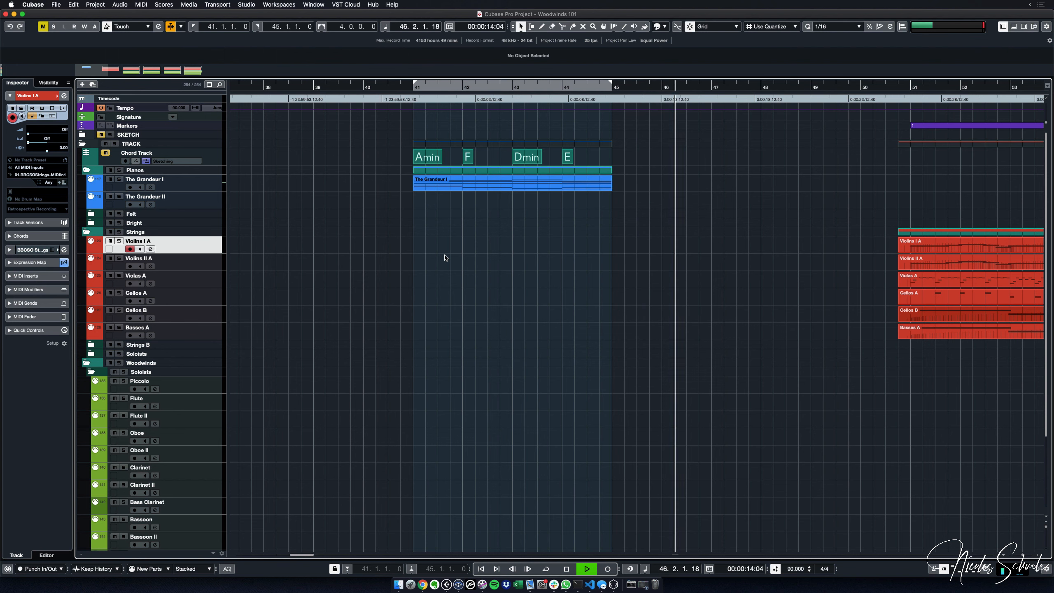
{"action": "key", "text": "space"}
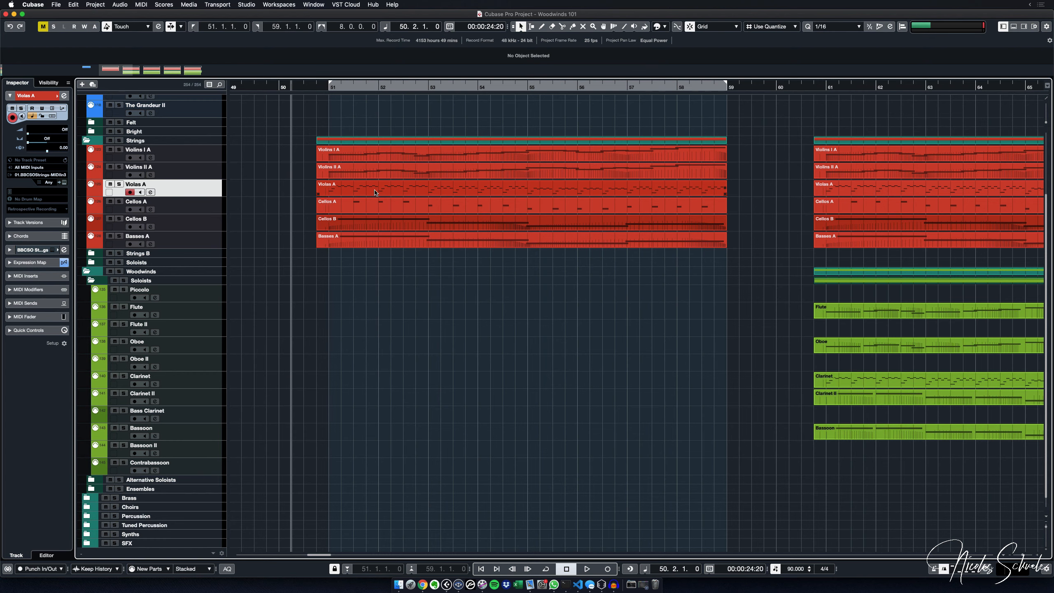
Open the Violas A part at bar 51 in the full Key Editor, play it to review the arpeggio notes, and close it
{"action": "double_click", "coordinate": [375, 193]}
{"action": "key", "text": "super+e"}
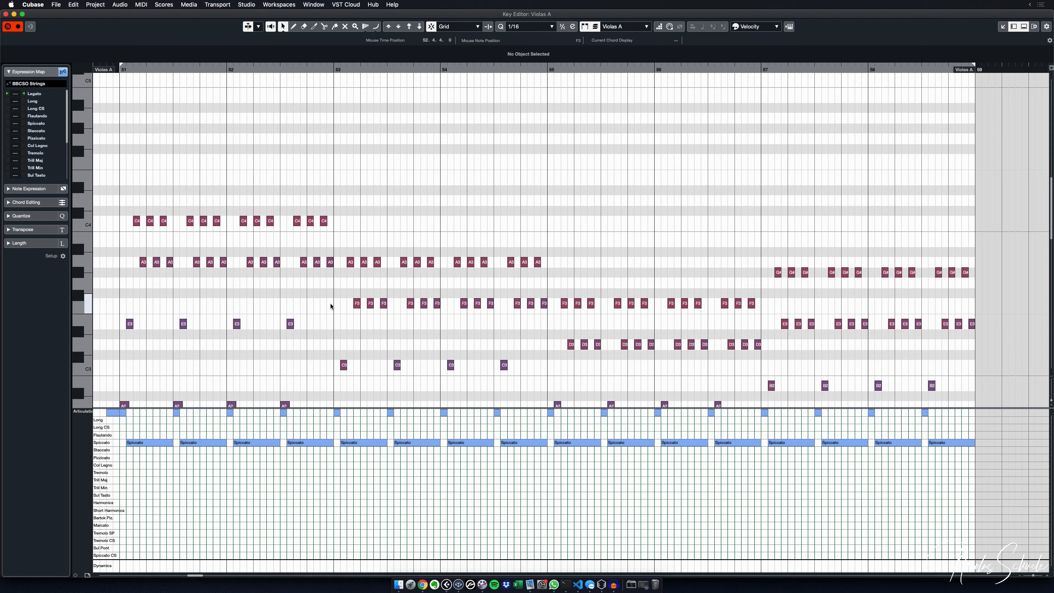
{"action": "key", "text": "super+a"}
{"action": "scroll", "coordinate": [224, 306], "scroll_direction": "down", "scroll_amount": 5}
{"action": "left_click", "coordinate": [211, 309]}
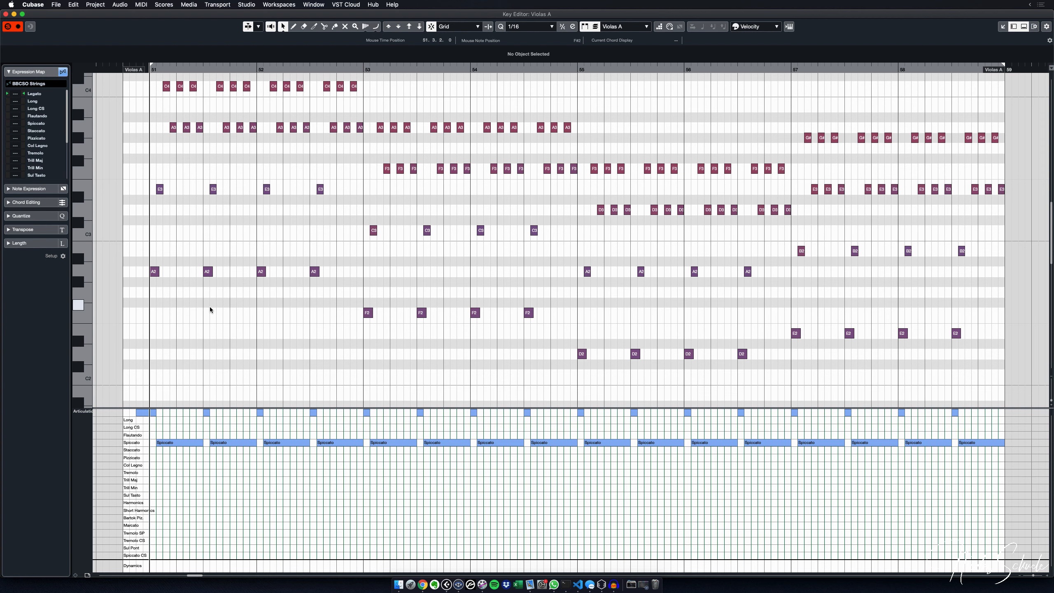
{"action": "key", "text": "space"}
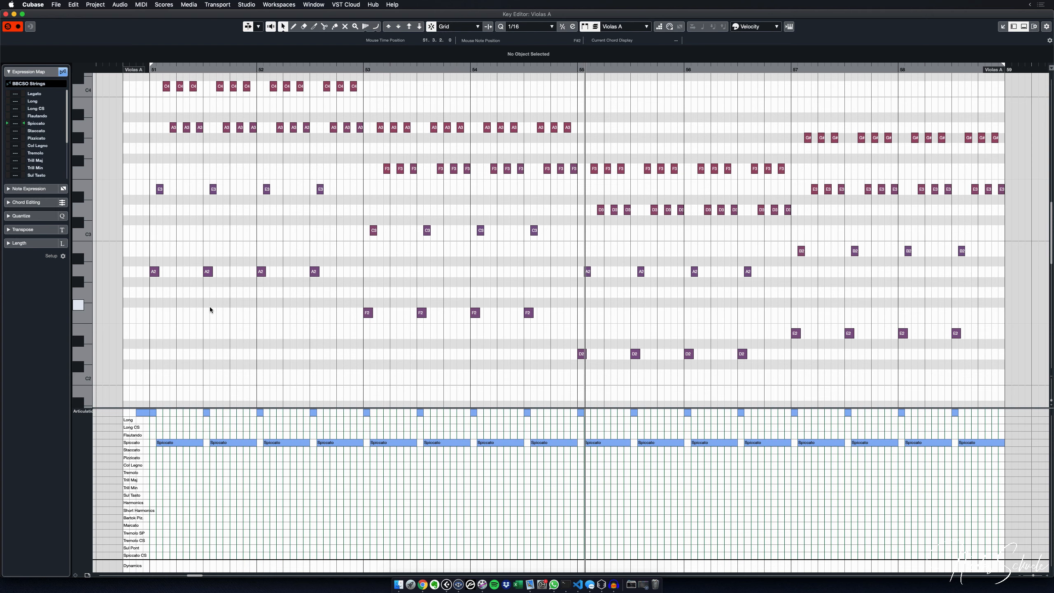
{"action": "key", "text": "space"}
{"action": "key", "text": "super+w"}
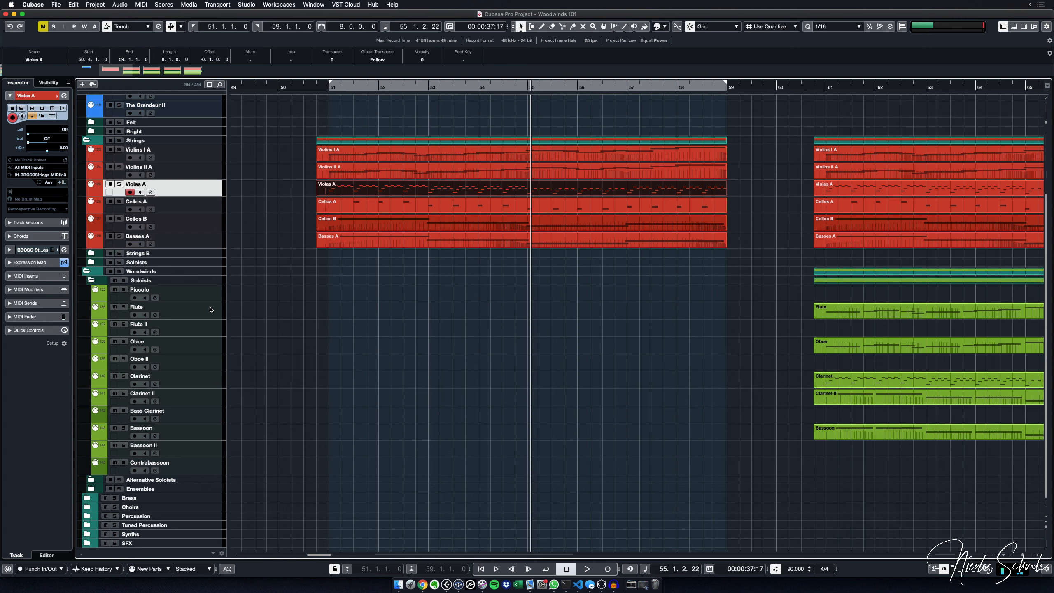
Open the Cellos A part at bar 51 in the Key Editor, play it to review its notes and articulations, and close it
{"action": "left_click", "coordinate": [351, 288]}
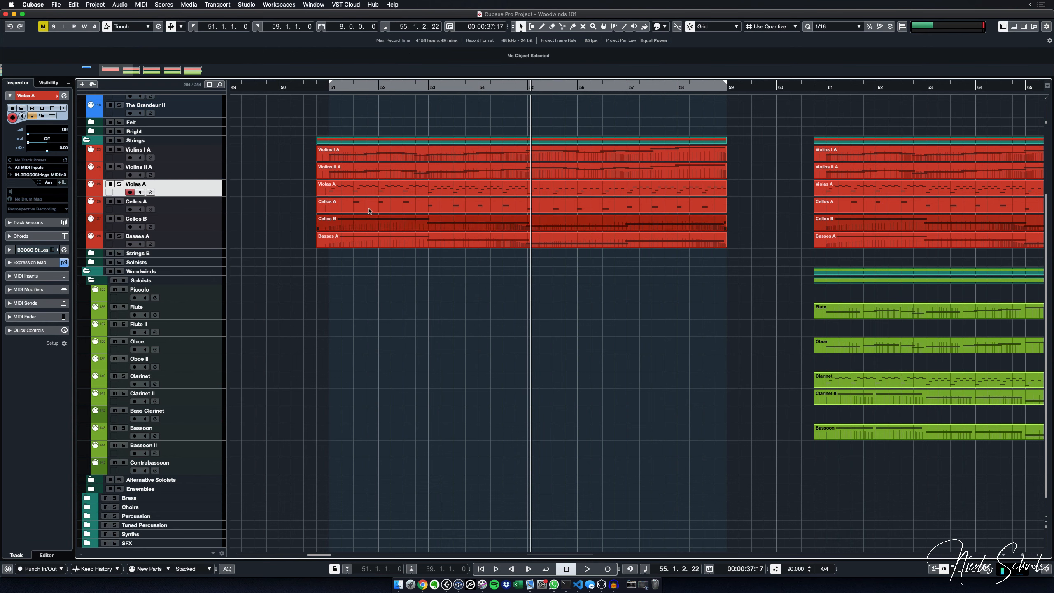
{"action": "left_click", "coordinate": [361, 205]}
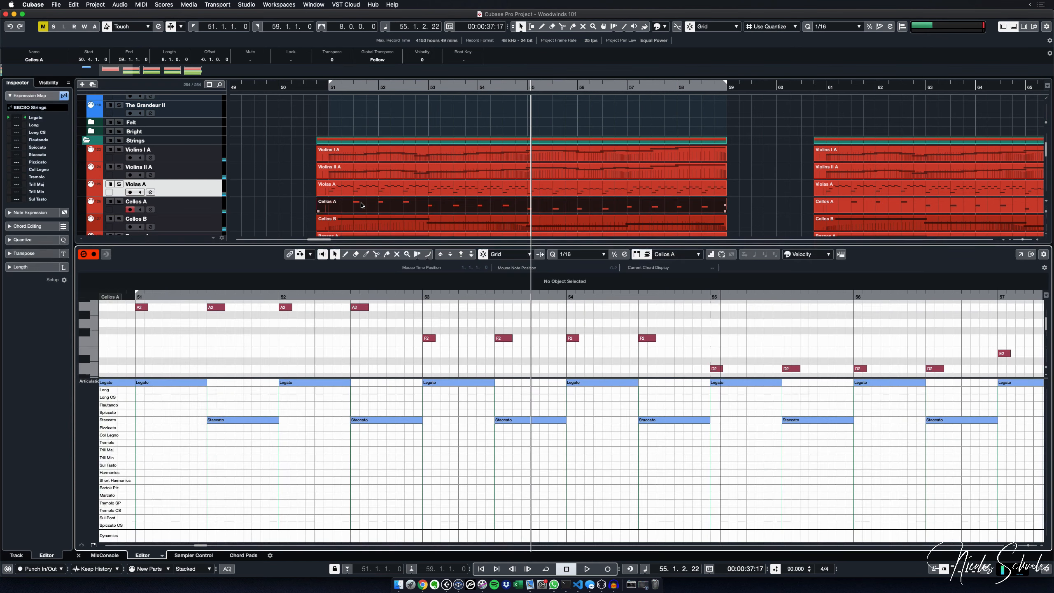
{"action": "key", "text": "Return"}
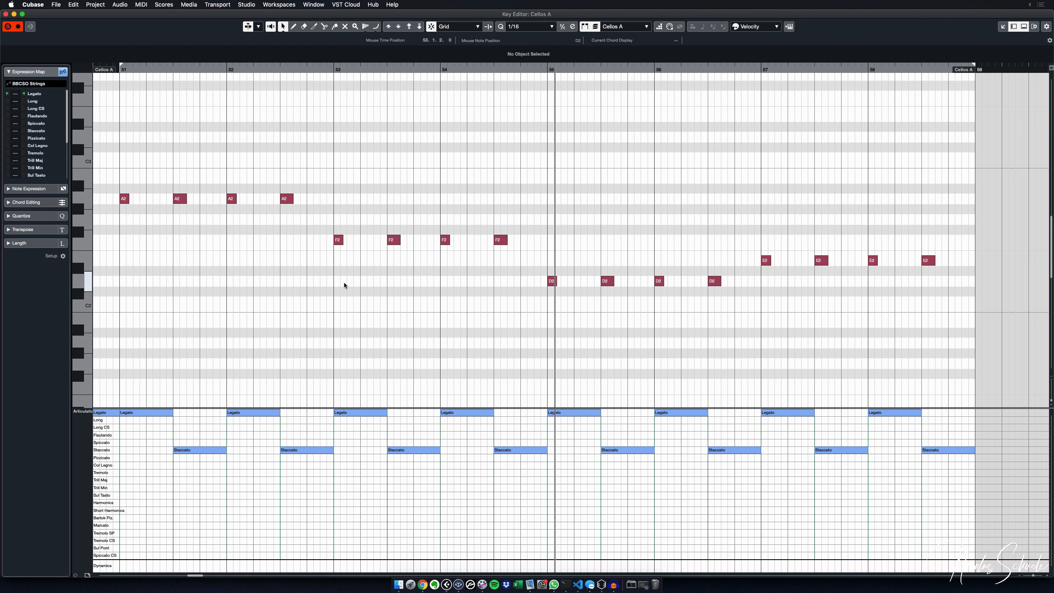
{"action": "key", "text": "space"}
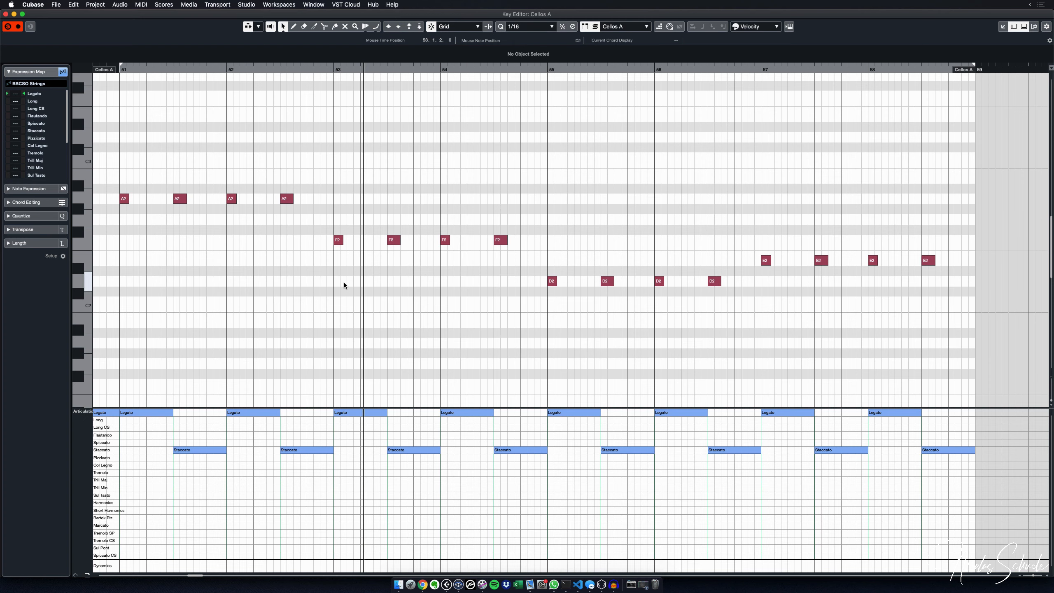
{"action": "key", "text": "super+w"}
{"action": "key", "text": "super+alt+e"}
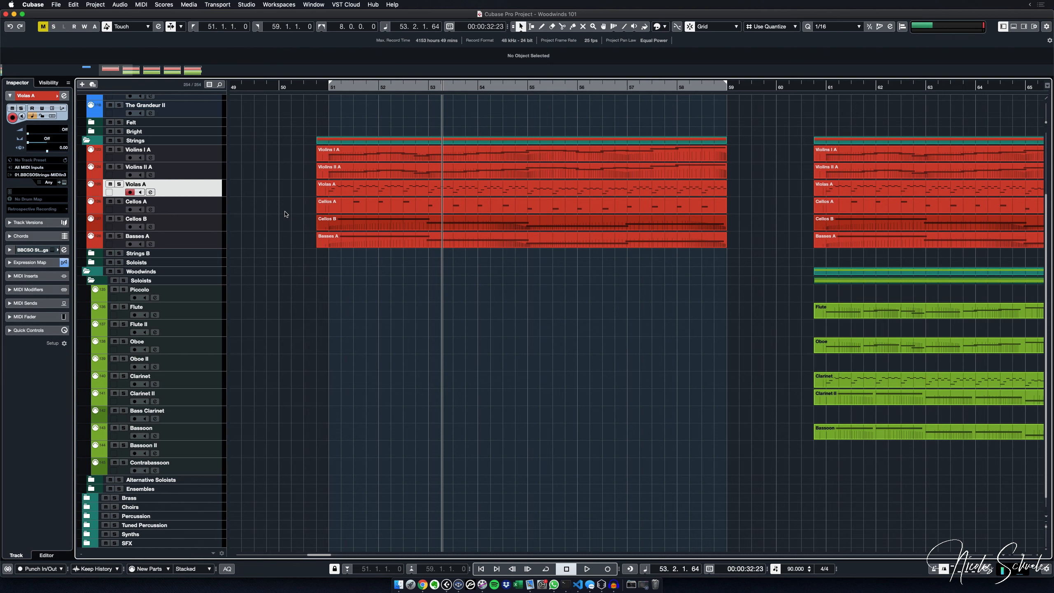
Solo Violas A and Cellos A, listen to them together, and clear both solos
{"action": "left_click", "coordinate": [120, 184]}
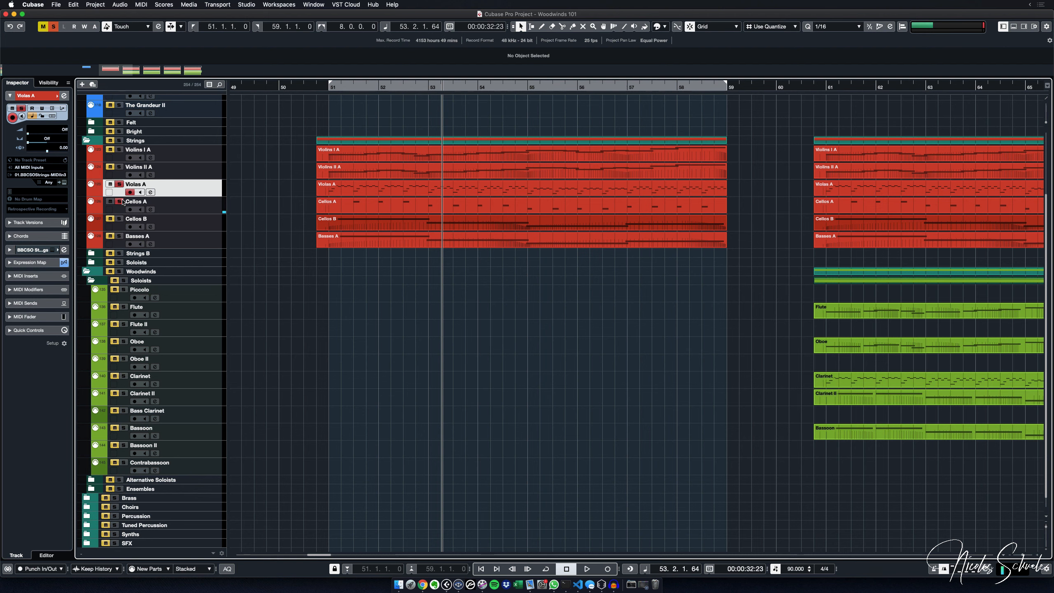
{"action": "key", "text": "space"}
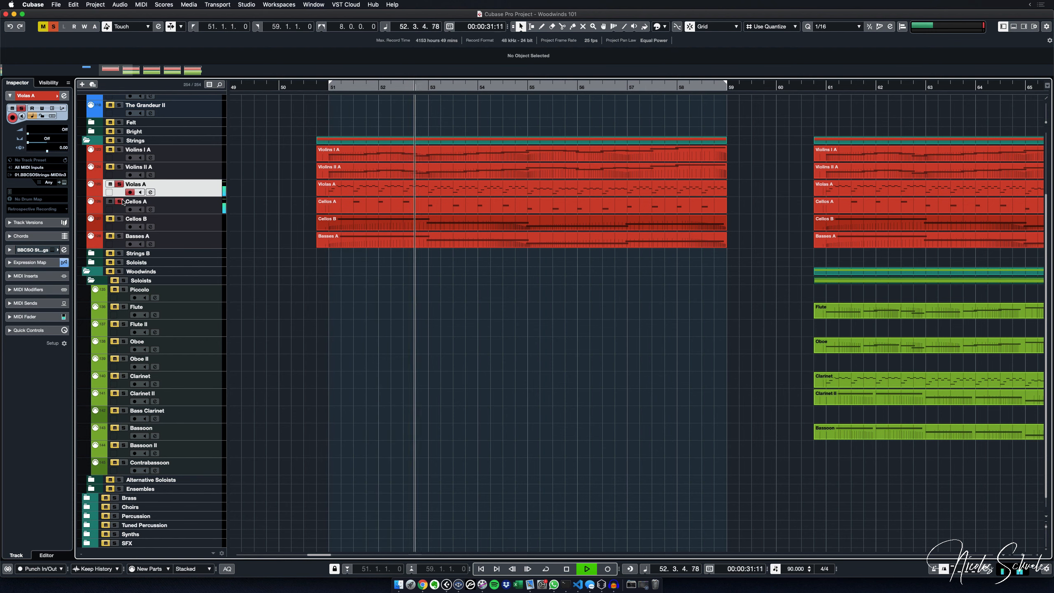
{"action": "key", "text": "space"}
{"action": "left_click", "coordinate": [119, 185]}
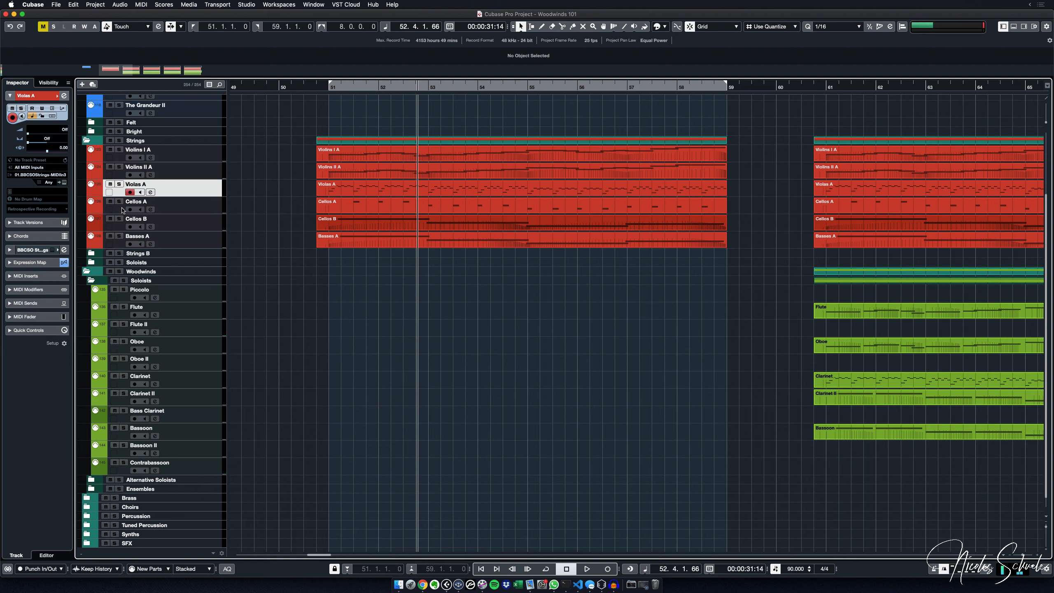
Solo Cellos B and Basses A and listen to them together from bar 51
{"action": "left_click", "coordinate": [119, 219]}
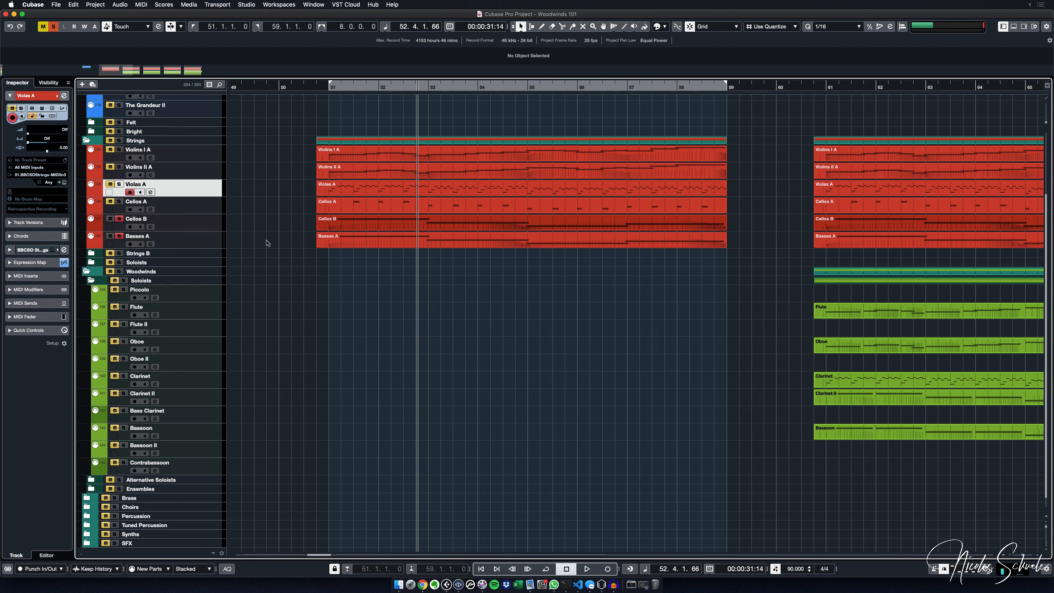
{"action": "key", "text": "KP_1"}
{"action": "key", "text": "space"}
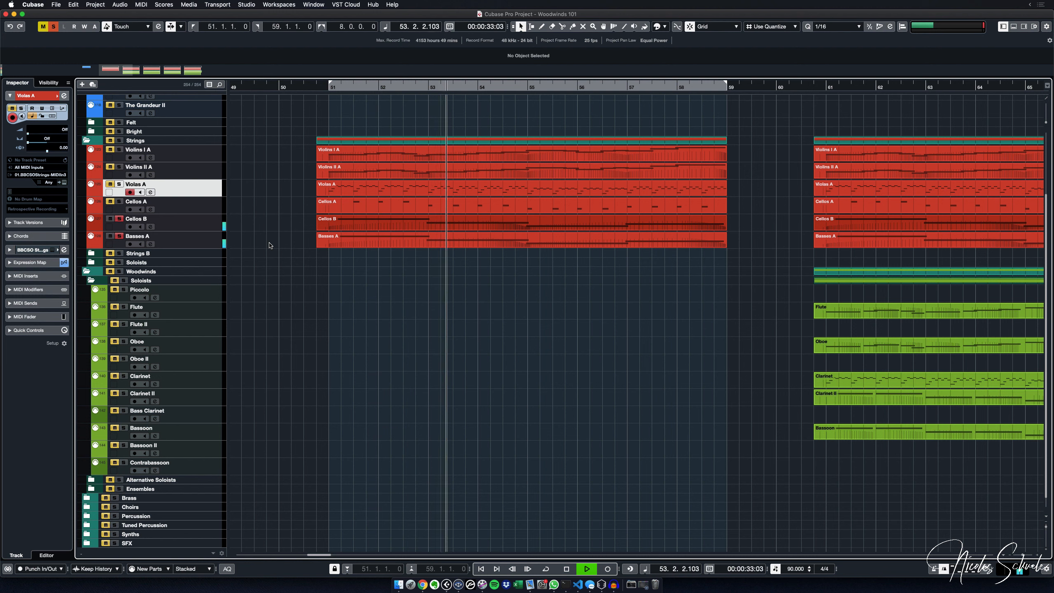
{"action": "key", "text": "space"}
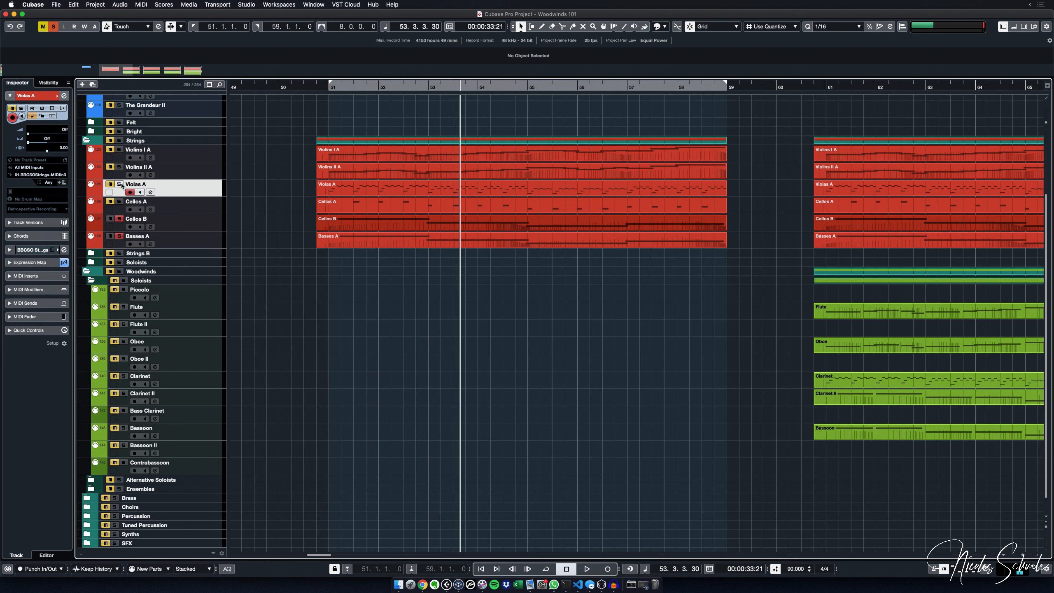
Add Violas A and Cellos A to the soloed low strings and listen to all four tracks from bar 51
{"action": "key", "text": "1"}
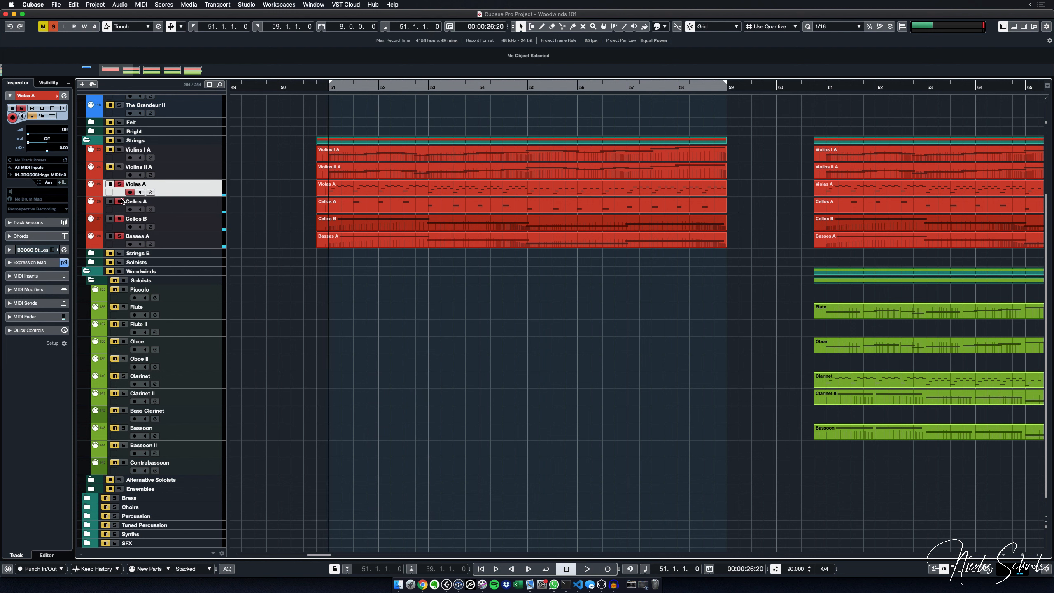
{"action": "key", "text": "space"}
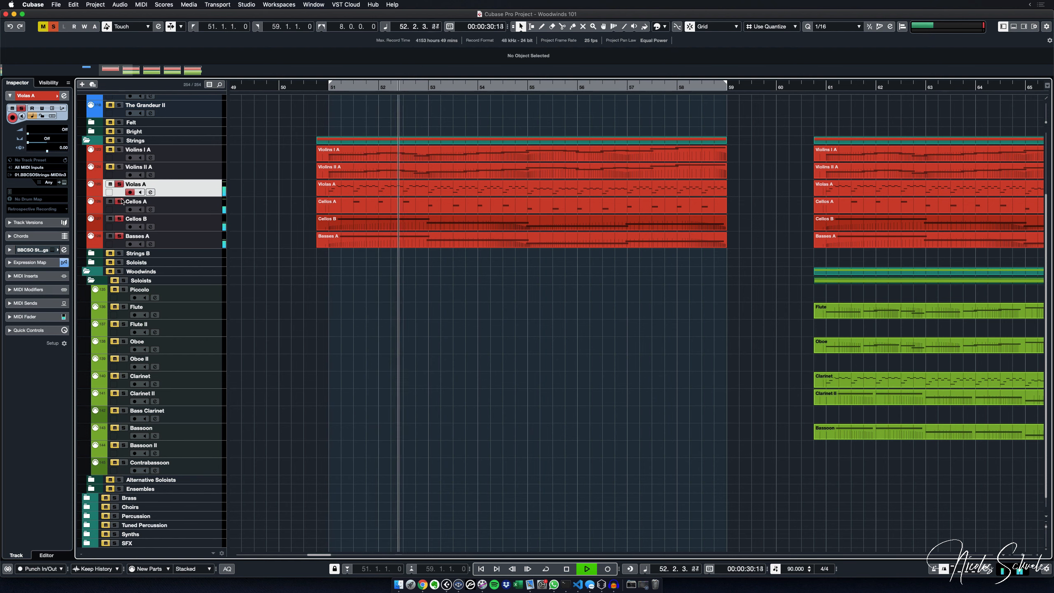
{"action": "key", "text": "space"}
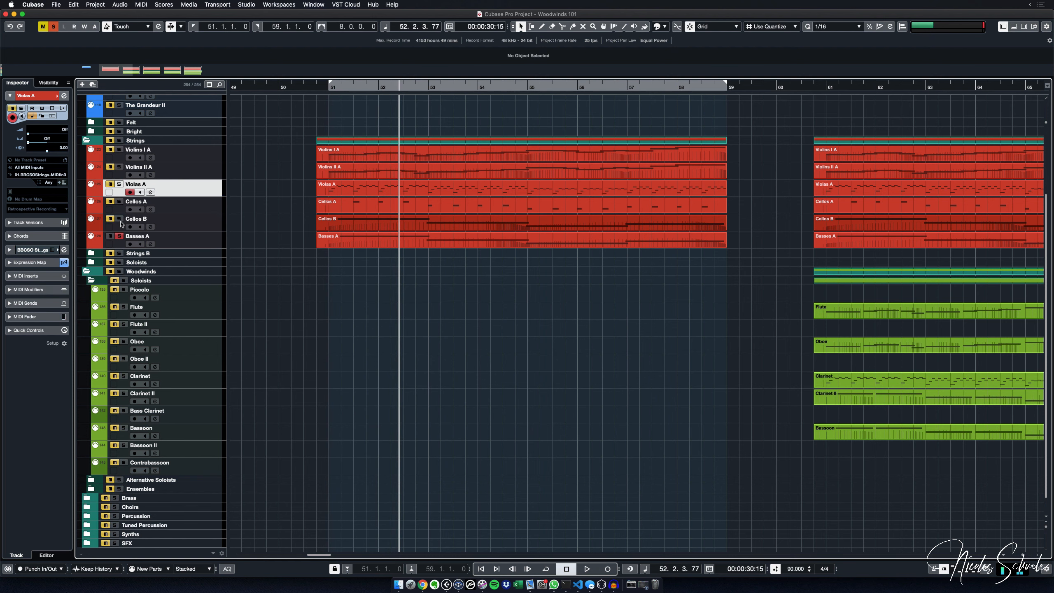
Solo only Violins II A, play it from bar 51, and review its melody notes in the Key Editor before closing it
{"action": "left_click", "coordinate": [119, 236]}
{"action": "left_click", "coordinate": [119, 167]}
{"action": "key", "text": "KP_0"}
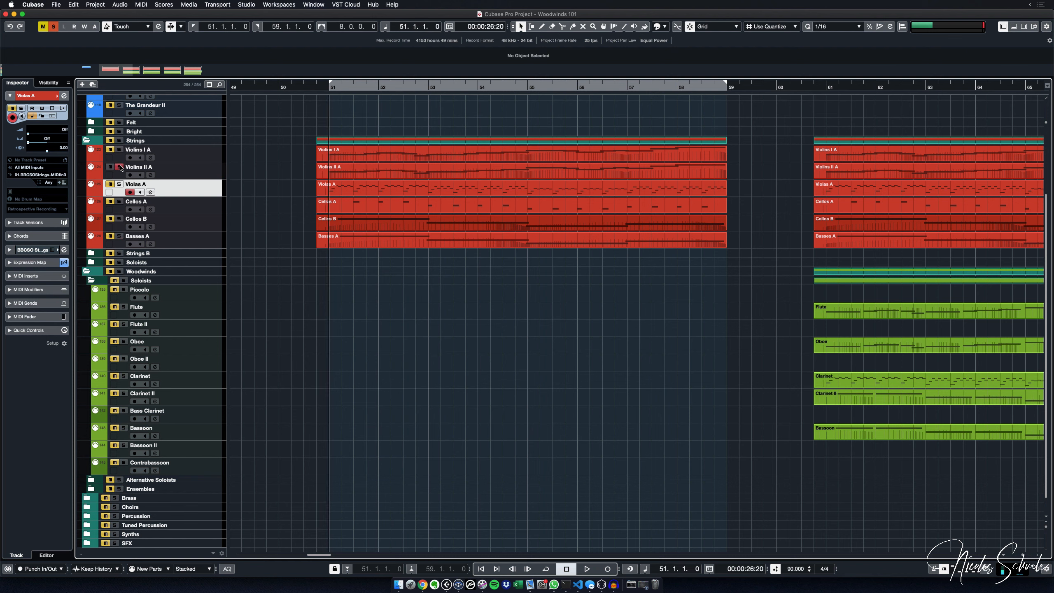
{"action": "key", "text": "space"}
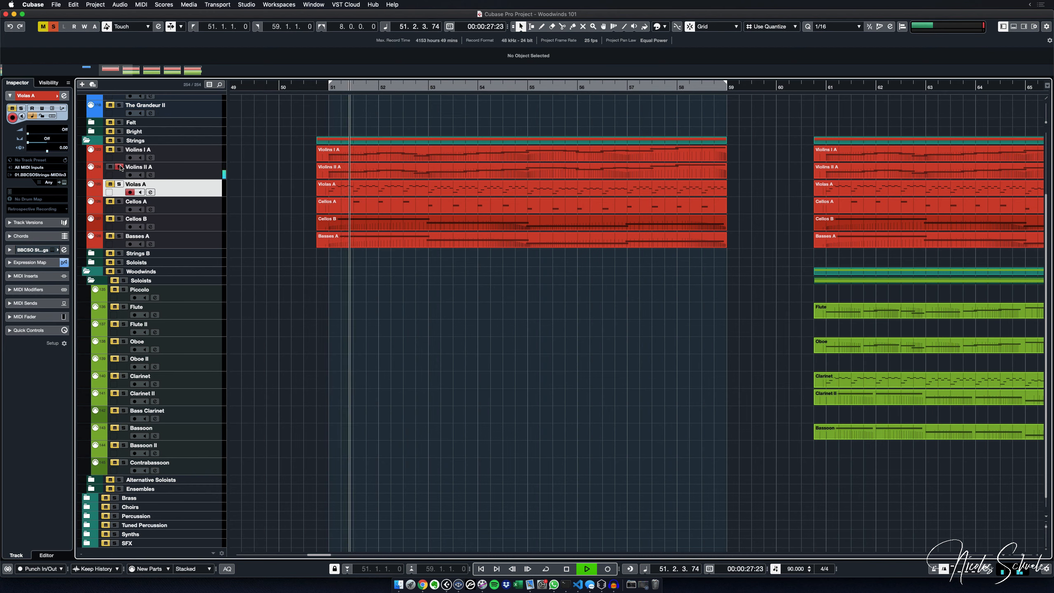
{"action": "left_click", "coordinate": [385, 166]}
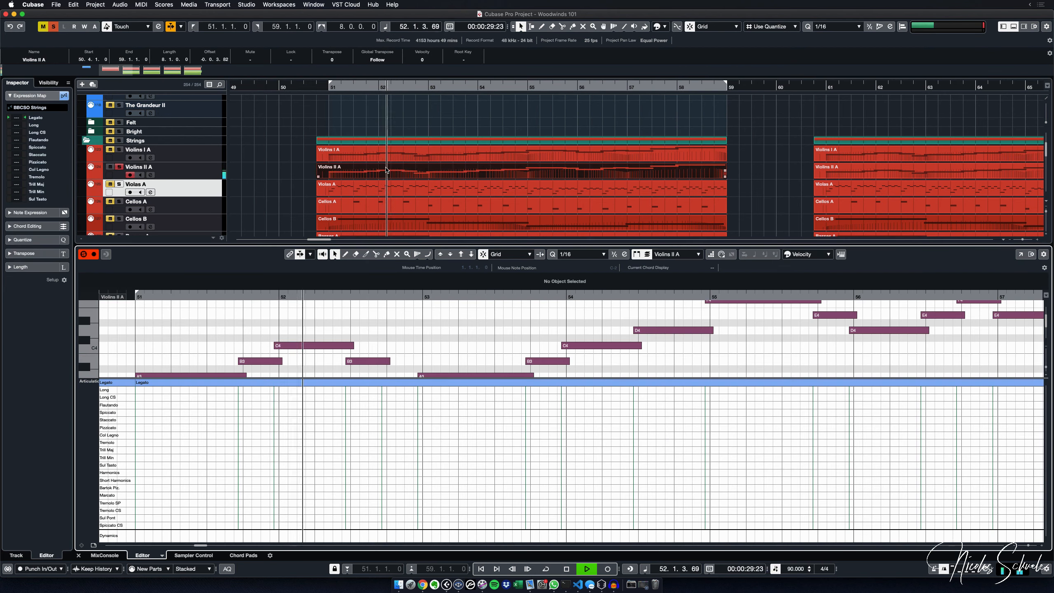
{"action": "double_click", "coordinate": [386, 166]}
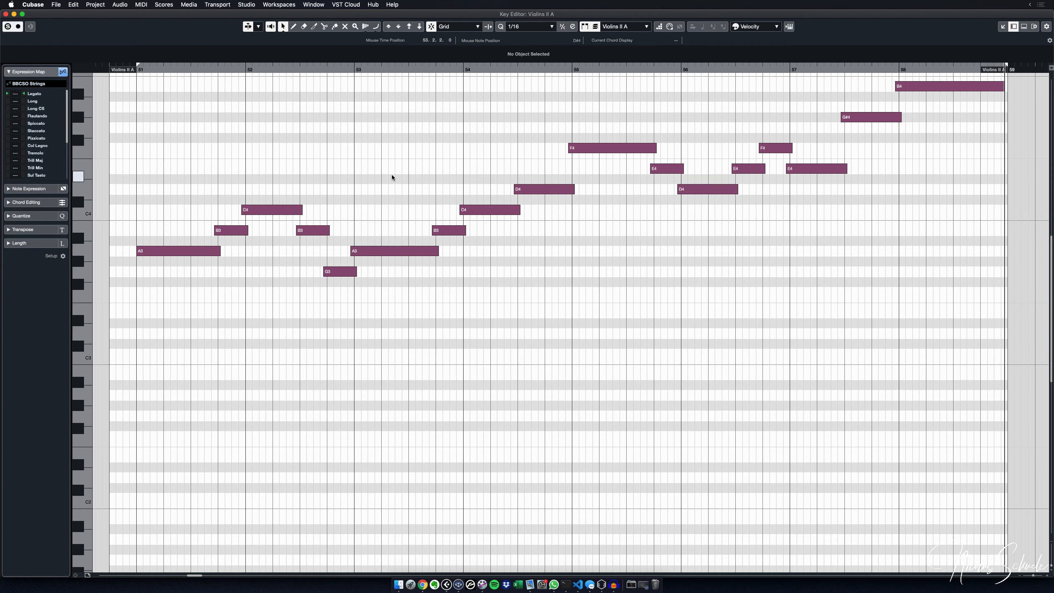
{"action": "key", "text": "Escape"}
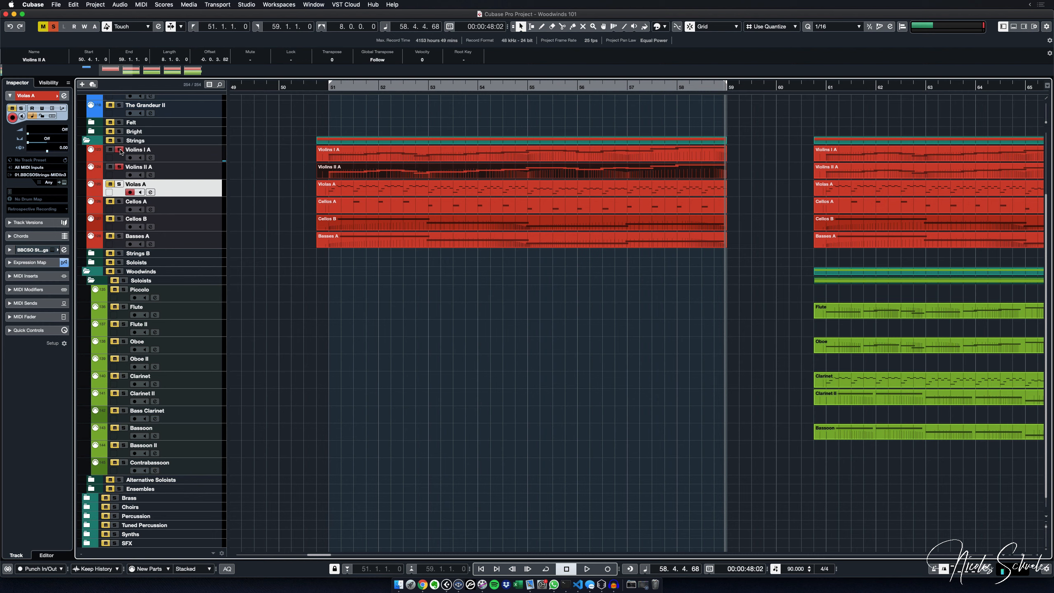
Listen to Violins I A and Violins II A soloed together from bar 51, and clear both solos
{"action": "key", "text": "space"}
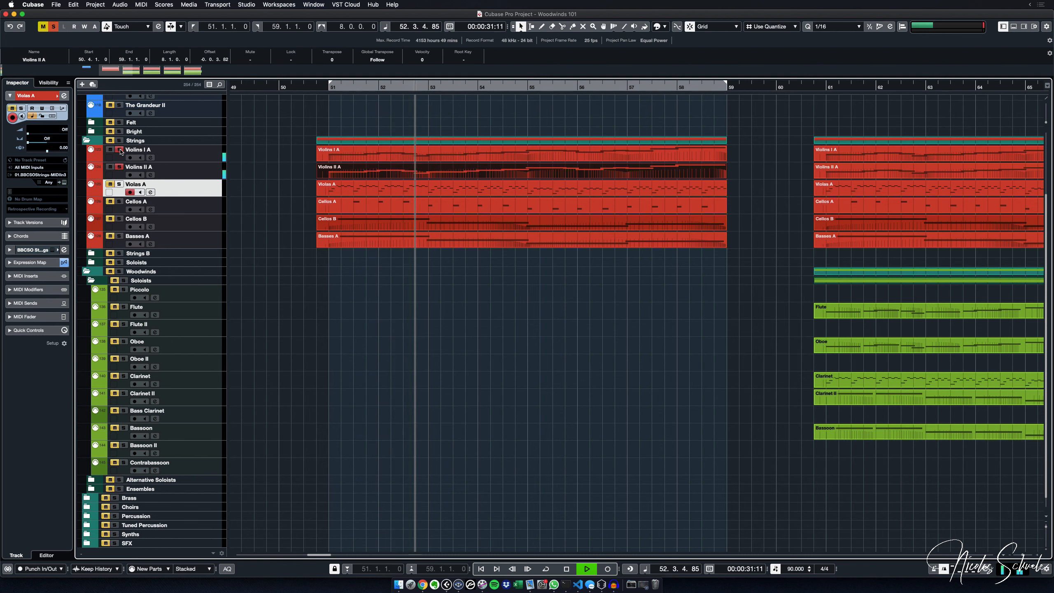
{"action": "key", "text": "space"}
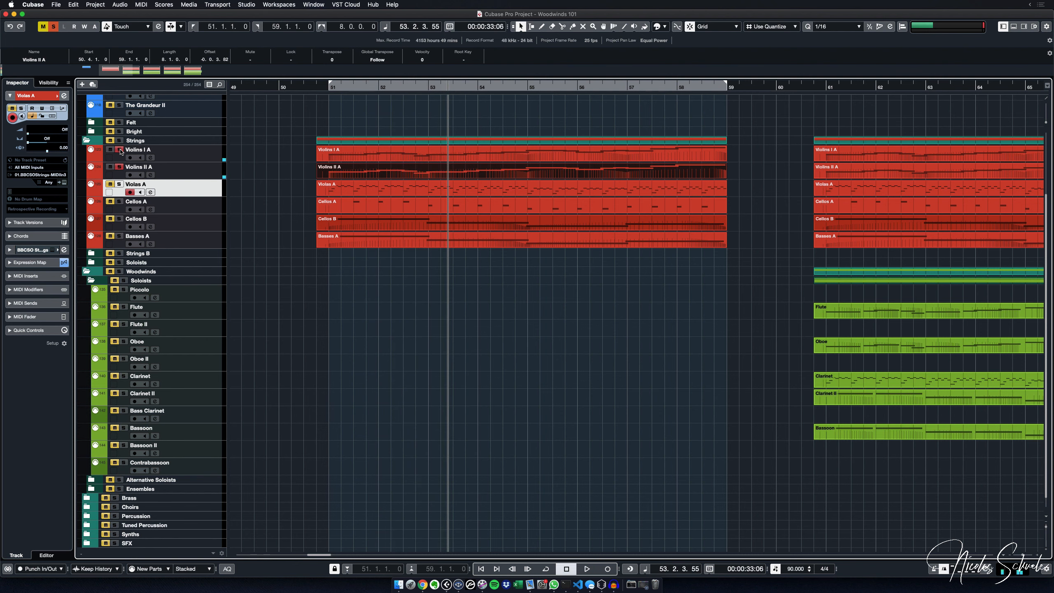
{"action": "left_click", "coordinate": [119, 168]}
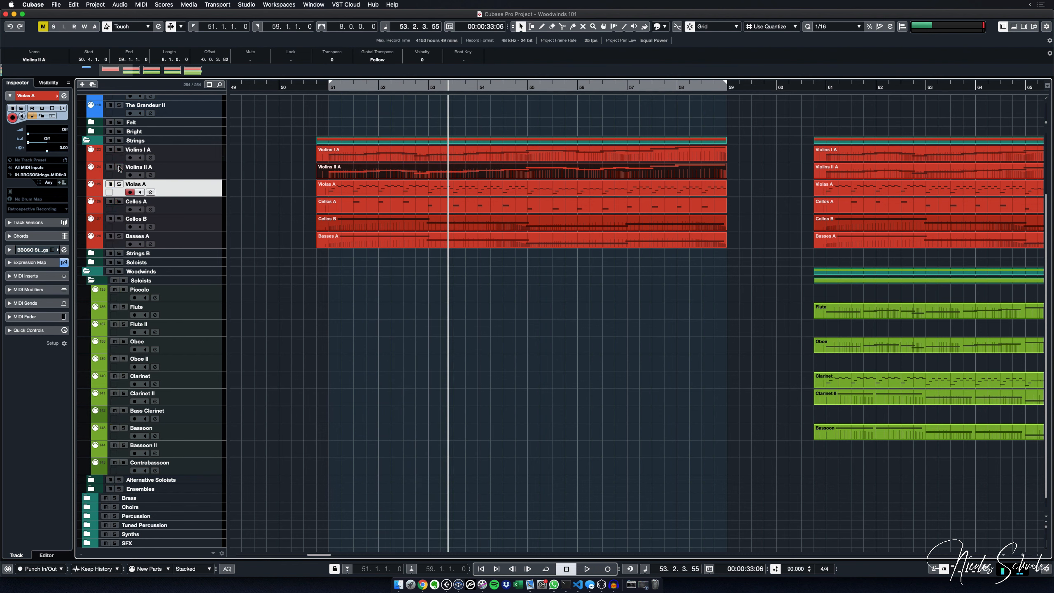
Play the full string arrangement from bar 51 to its end with no parts selected, and stop playback
{"action": "key", "text": "KP_1"}
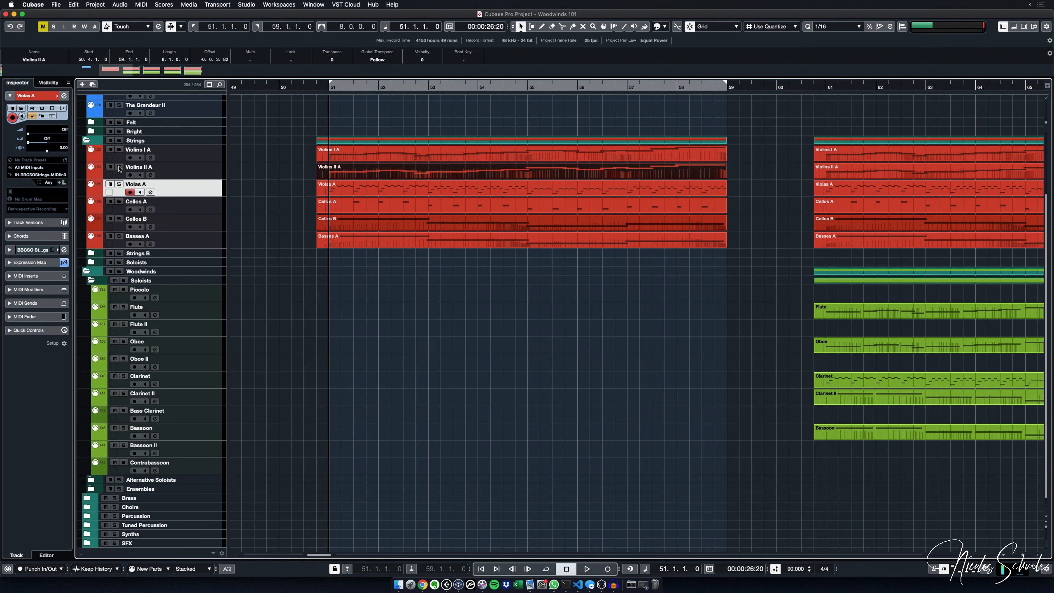
{"action": "key", "text": "space"}
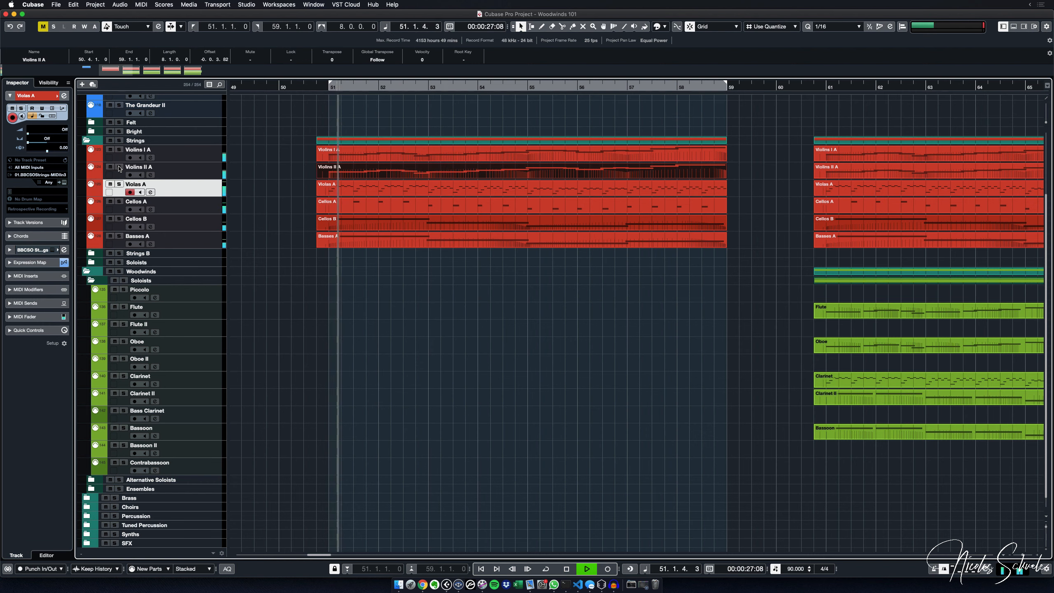
{"action": "left_click", "coordinate": [255, 170]}
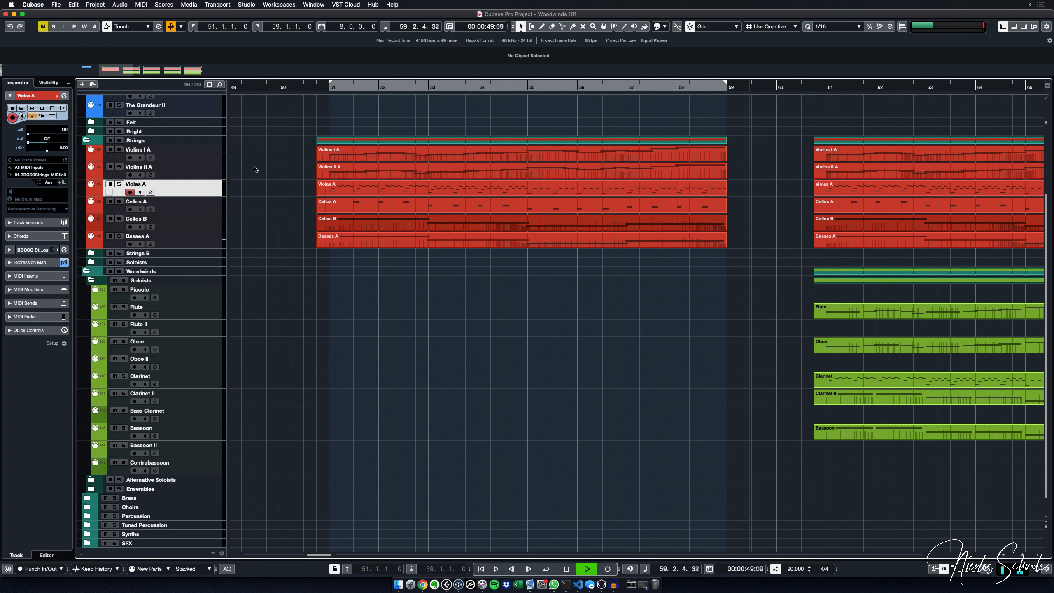
{"action": "key", "text": "space"}
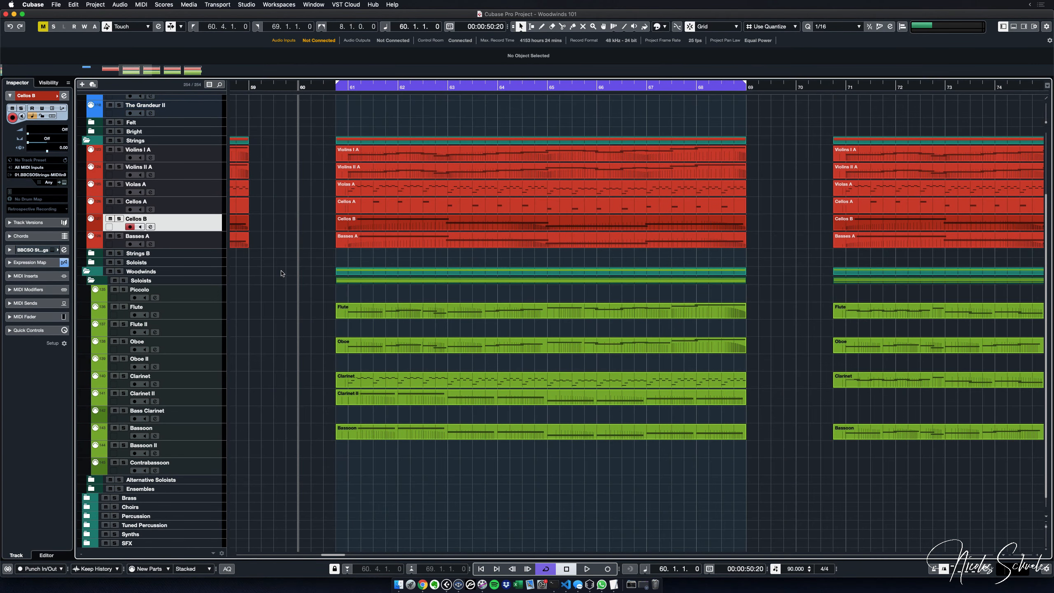
Select the Flute, Oboe, Clarinet and Bassoon tracks together in the woodwind Soloists folder
{"action": "left_click", "coordinate": [211, 310]}
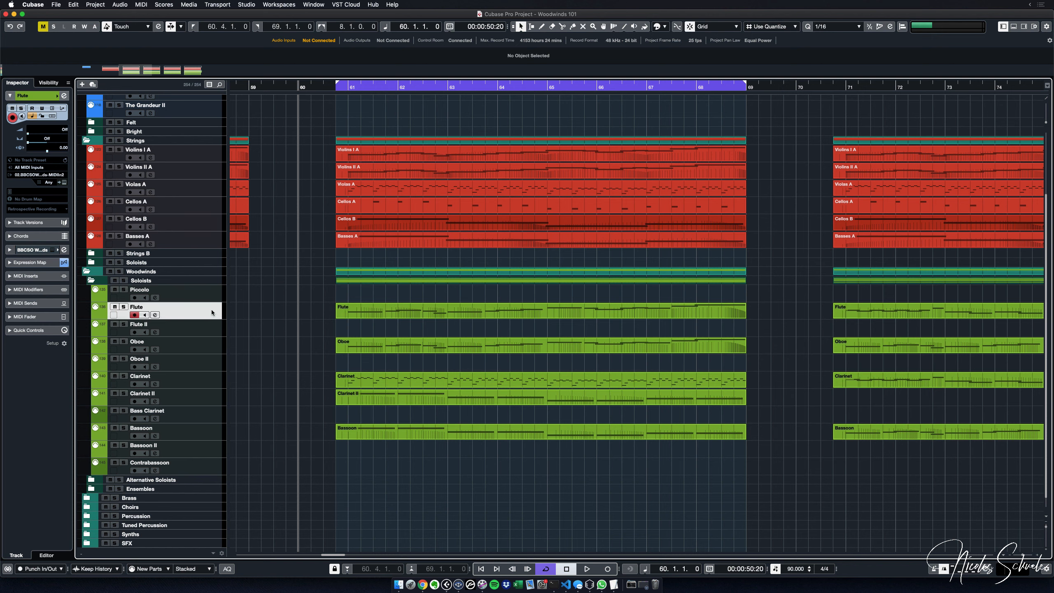
{"action": "left_click", "coordinate": [210, 349], "text": "super"}
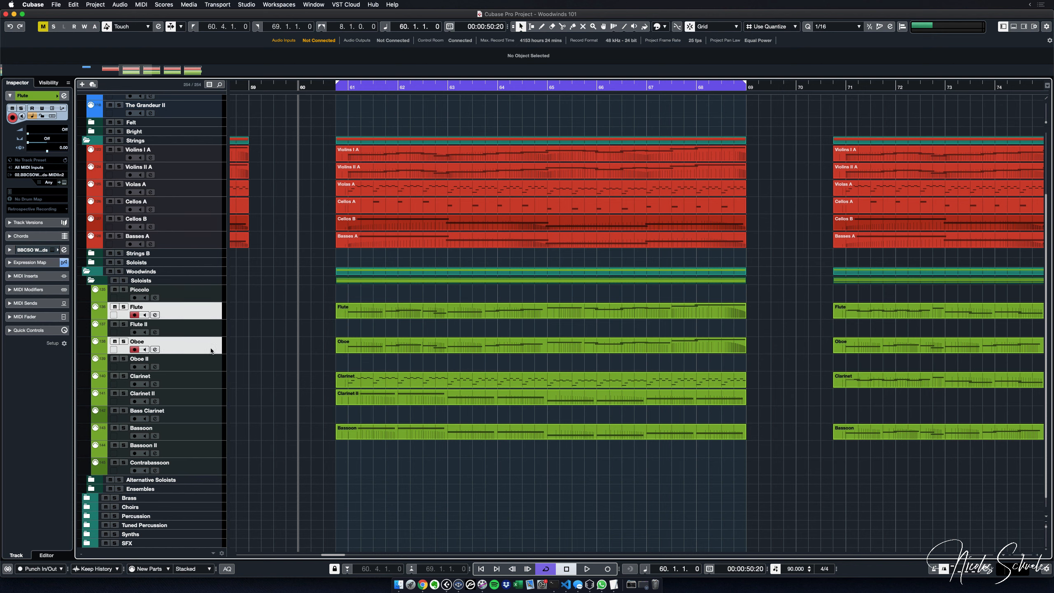
{"action": "left_click", "coordinate": [212, 384], "text": "super"}
{"action": "left_click", "coordinate": [215, 436], "text": "super"}
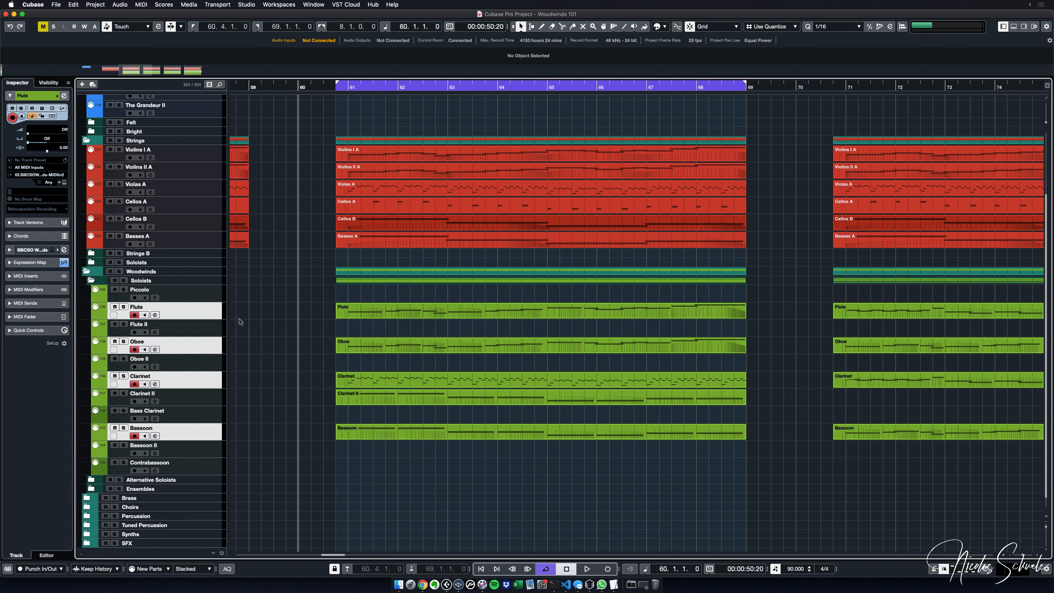
Solo only the Flute track and examine its melody notes and modulation curve around bars 61 to 68 in the Key Editor
{"action": "left_click", "coordinate": [214, 310]}
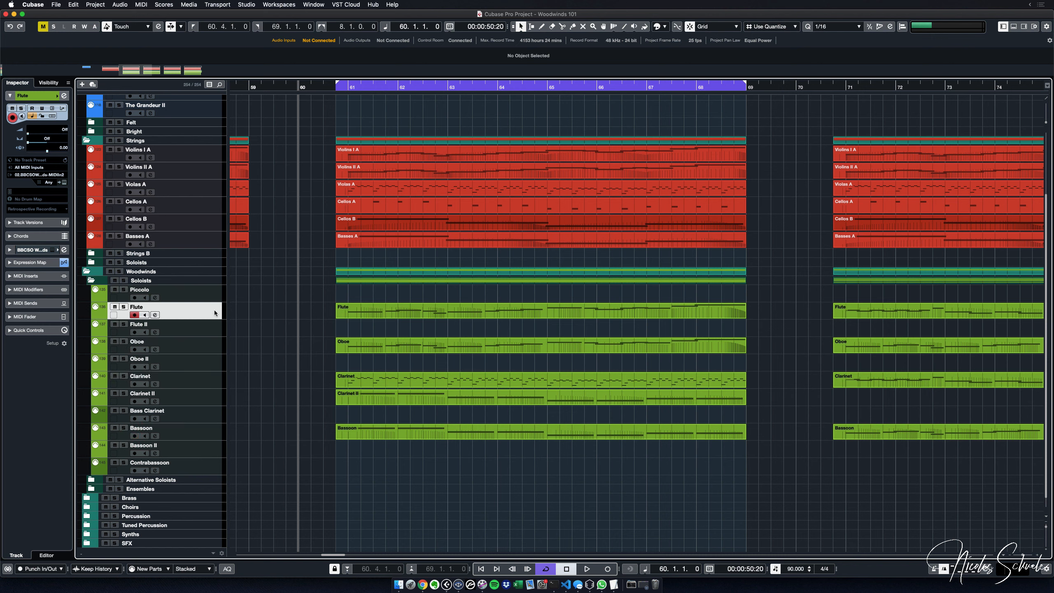
{"action": "left_click", "coordinate": [124, 307]}
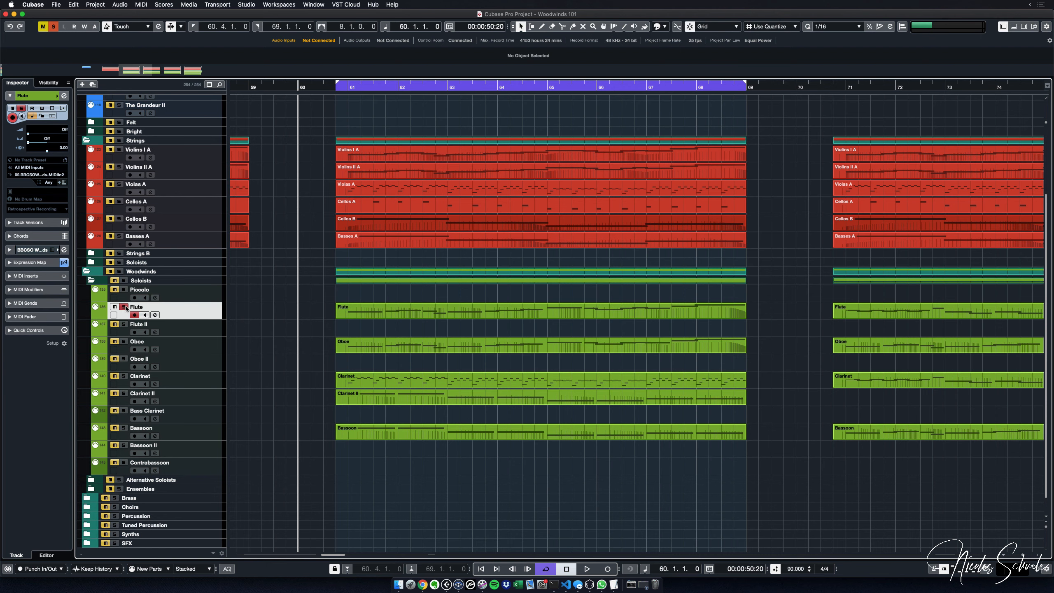
{"action": "double_click", "coordinate": [376, 310]}
{"action": "key", "text": "super+e"}
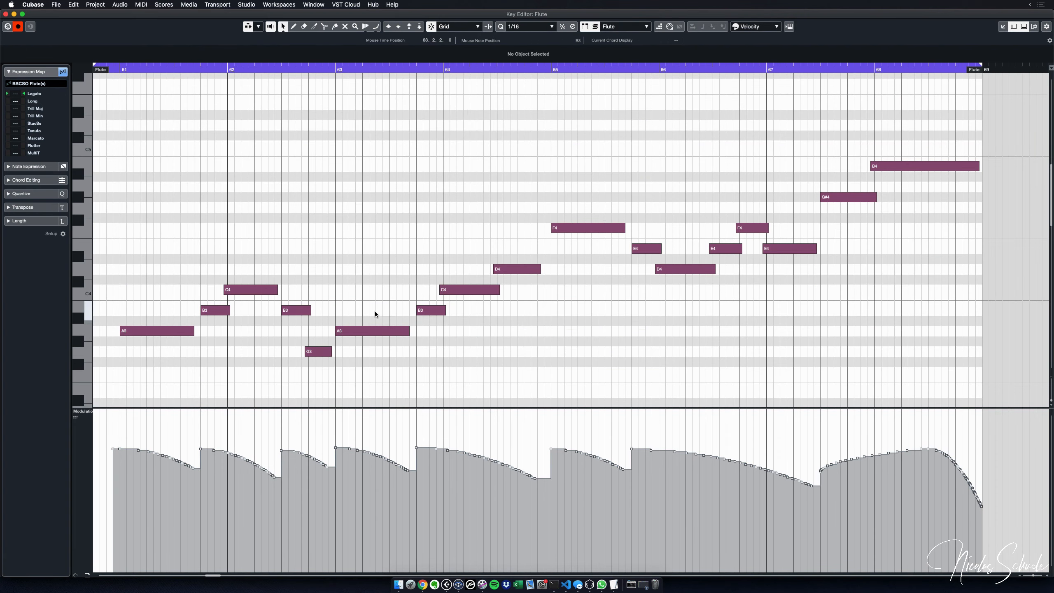
{"action": "key", "text": "super+a"}
{"action": "left_click", "coordinate": [337, 318]}
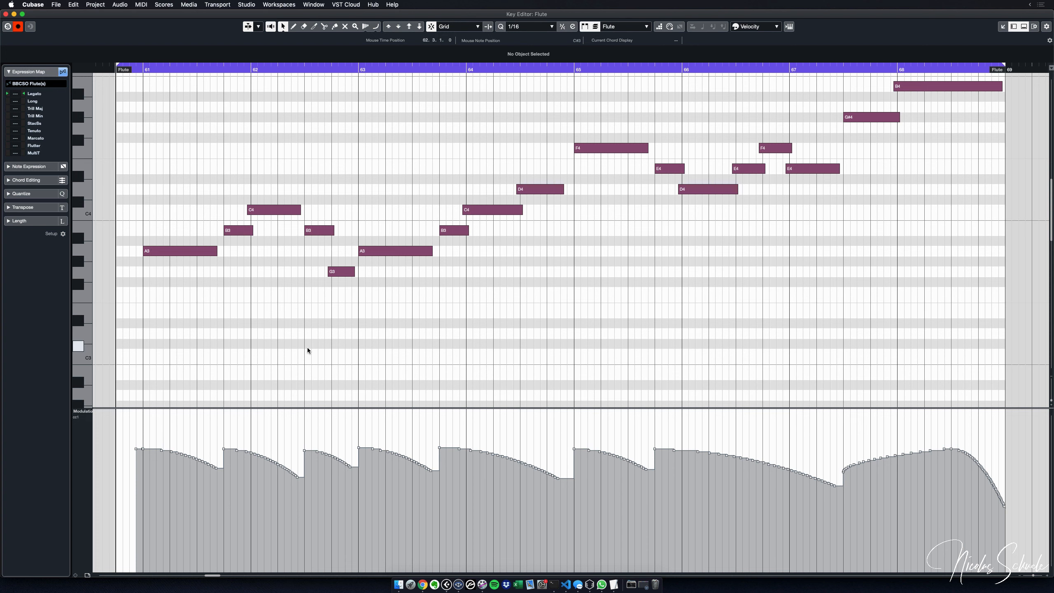
Listen to the soloed Flute part, close its Key Editor, and return the stopped playhead to the start of the loop range
{"action": "key", "text": "space"}
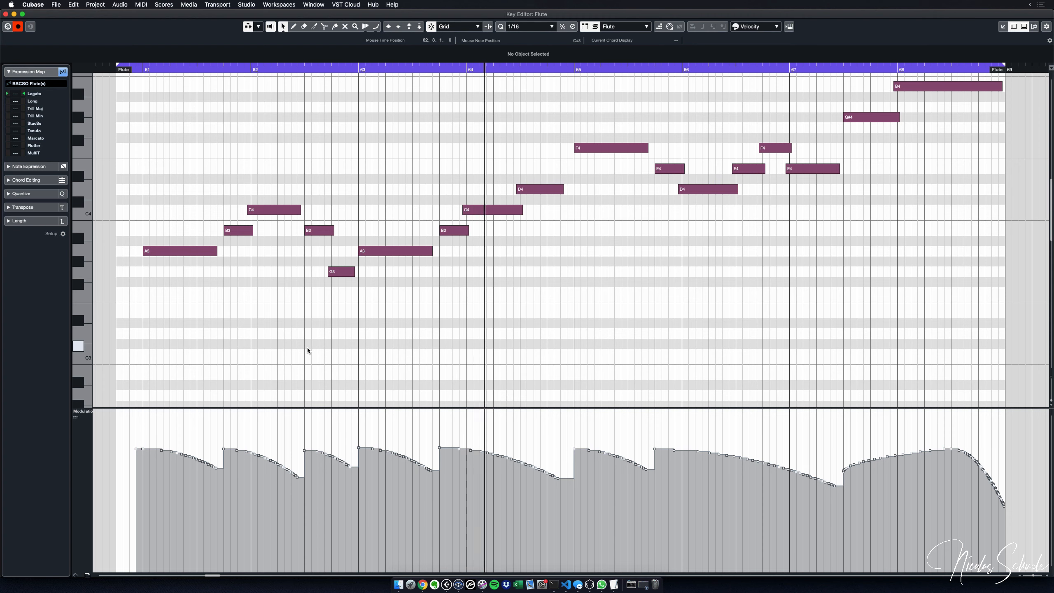
{"action": "key", "text": "super+w"}
{"action": "key", "text": "super+alt+e"}
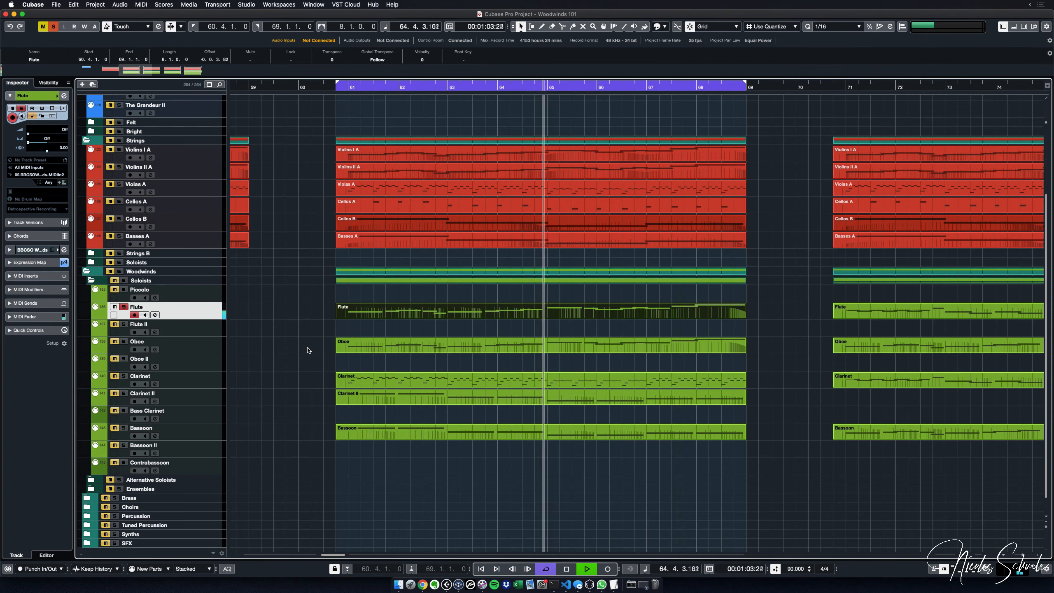
{"action": "left_click", "coordinate": [286, 318]}
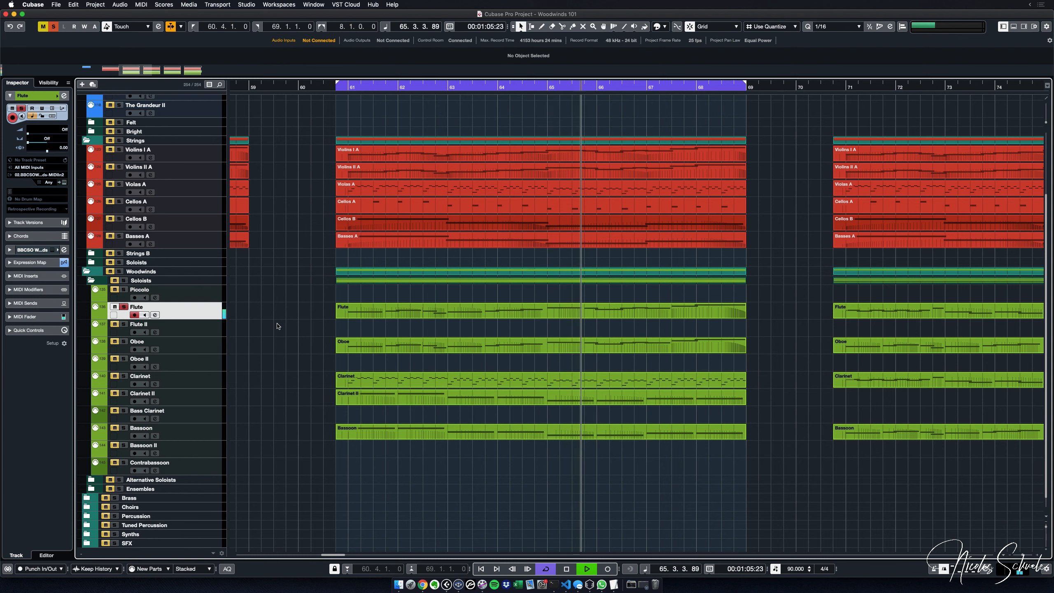
{"action": "key", "text": "space"}
{"action": "key", "text": "KP_1"}
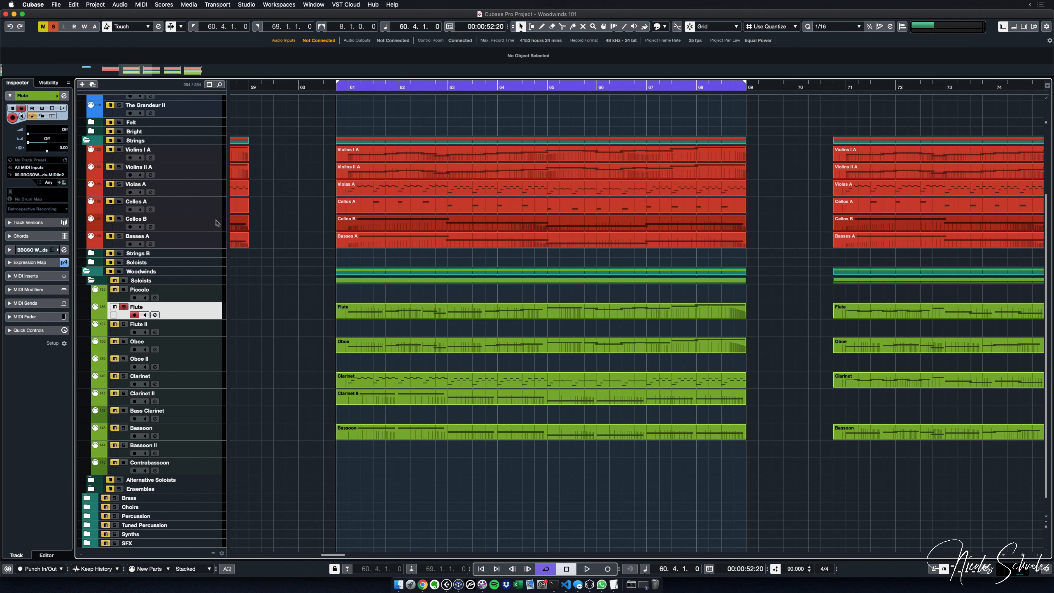
Play Violins I A and Violins II A soloed with the Flute, comparing the blend with and without the Flute, and return to the loop start
{"action": "left_click", "coordinate": [119, 149]}
{"action": "left_click", "coordinate": [119, 166]}
{"action": "key", "text": "space"}
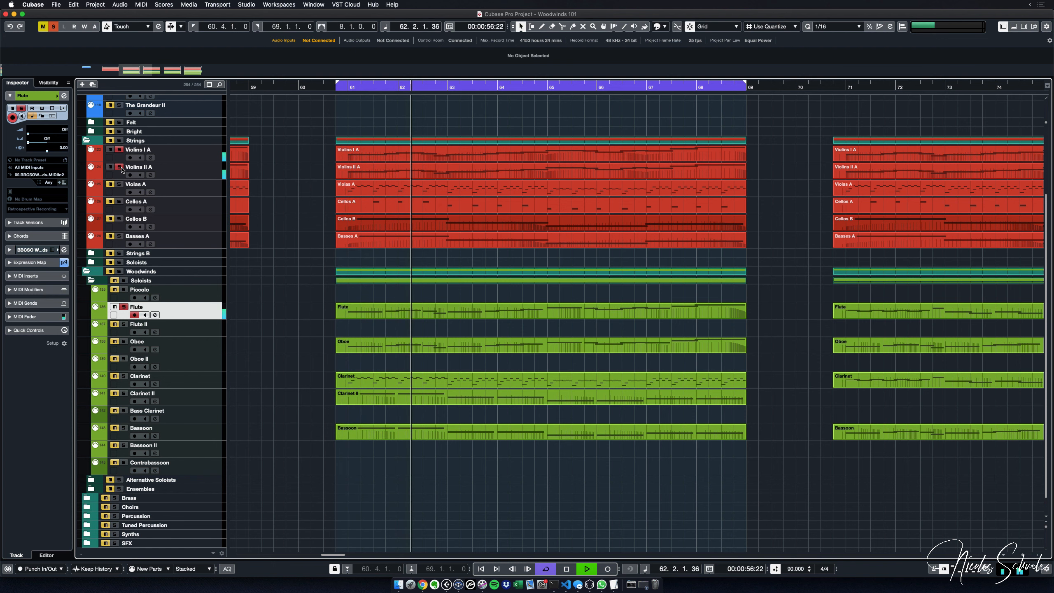
{"action": "left_click", "coordinate": [124, 307]}
{"action": "left_click", "coordinate": [124, 307]}
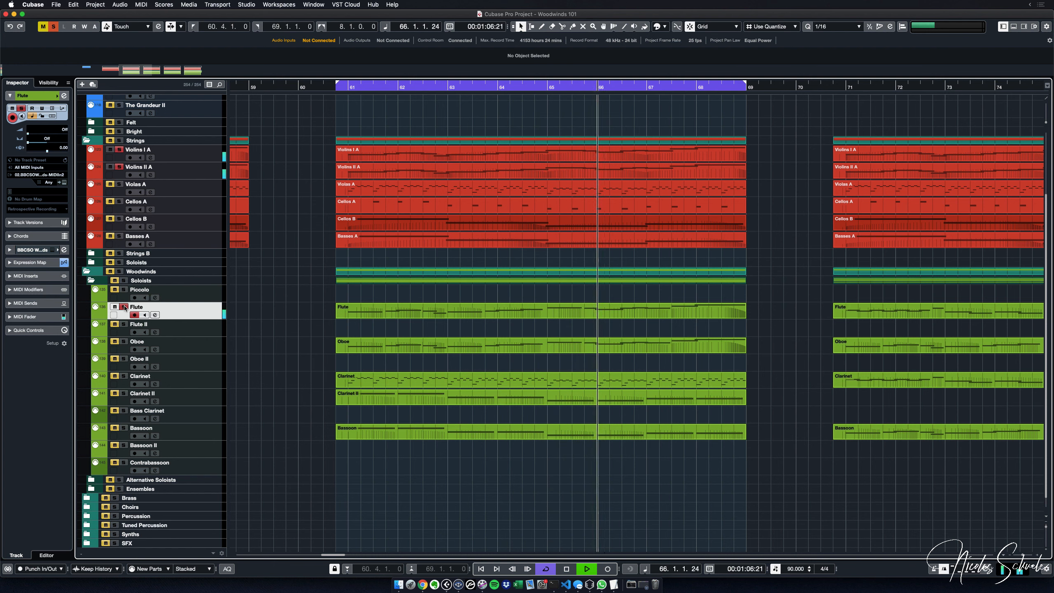
{"action": "key", "text": "space"}
{"action": "key", "text": "KP_0"}
Swap the Flute solo for the Oboe, listen to it with both violin sections, and return to the loop start
{"action": "left_click", "coordinate": [123, 307]}
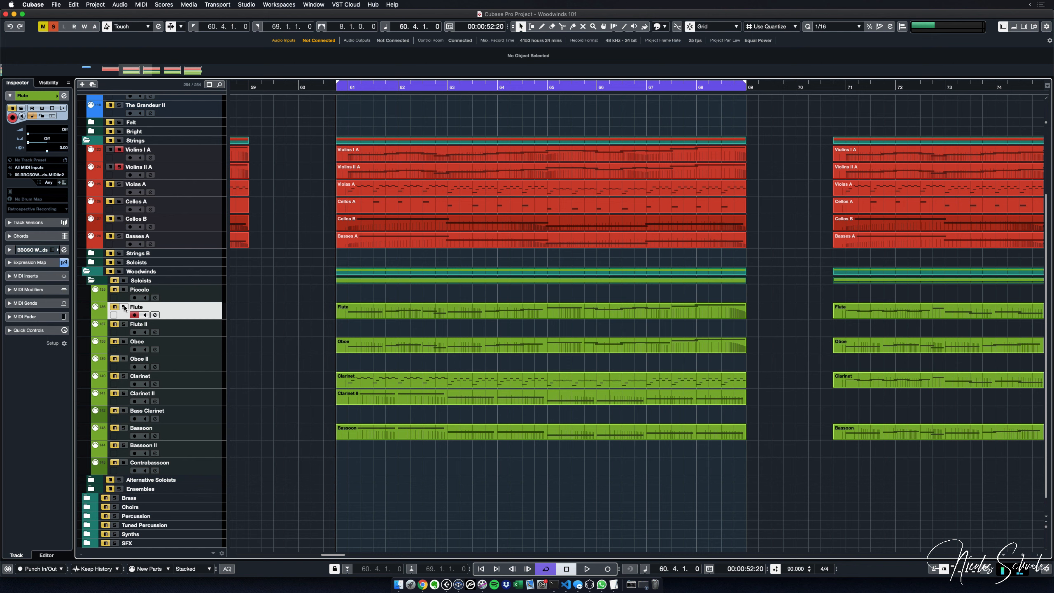
{"action": "left_click", "coordinate": [124, 342]}
{"action": "key", "text": "space"}
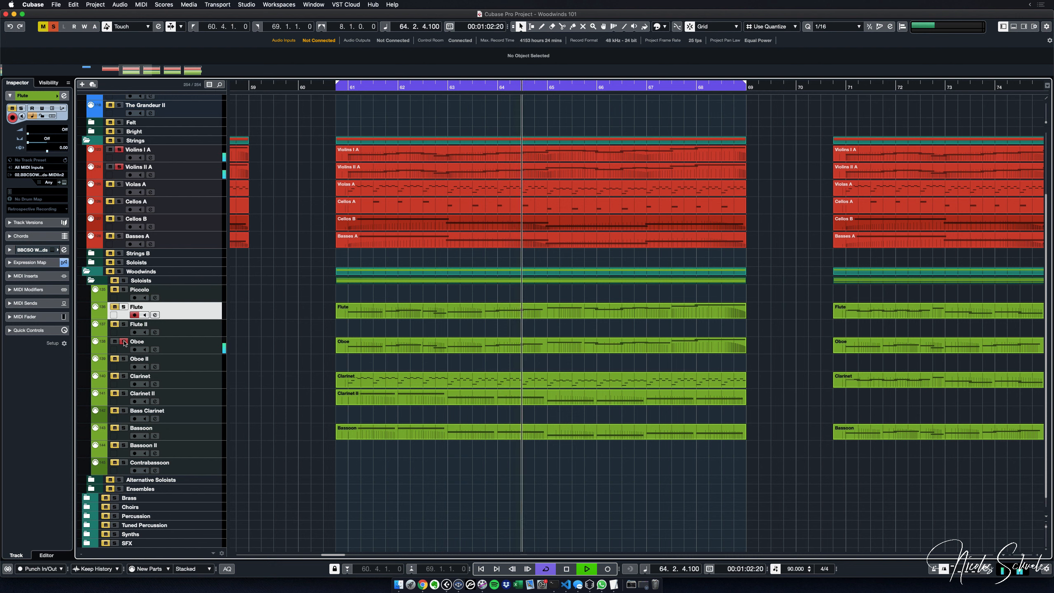
{"action": "key", "text": "space"}
{"action": "key", "text": "KP_1"}
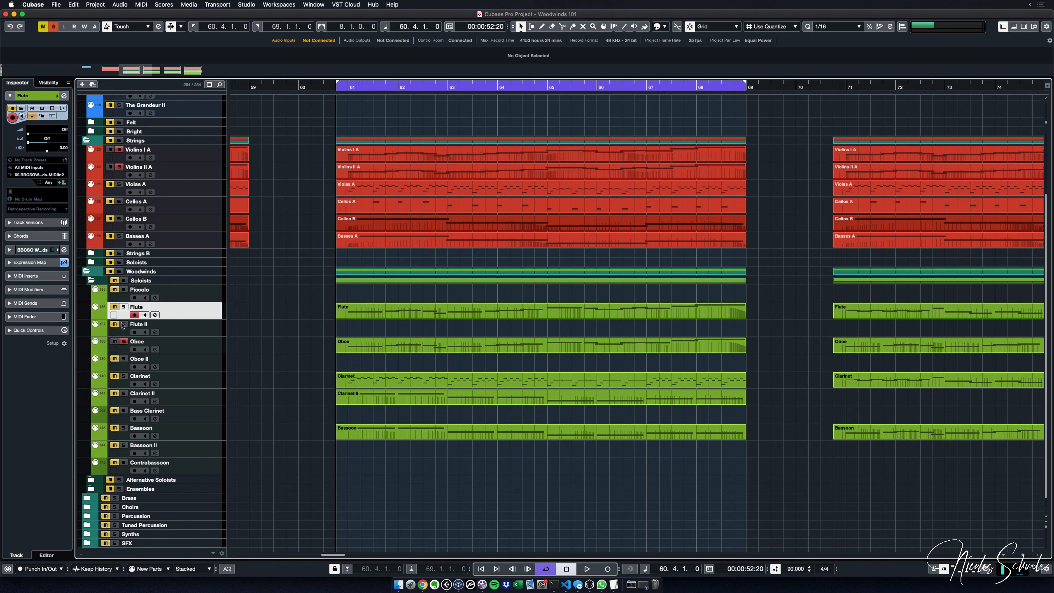
Add the Flute to the soloed Oboe and violins, listen to all four together, and clear their solos
{"action": "left_click", "coordinate": [123, 307]}
{"action": "key", "text": "space"}
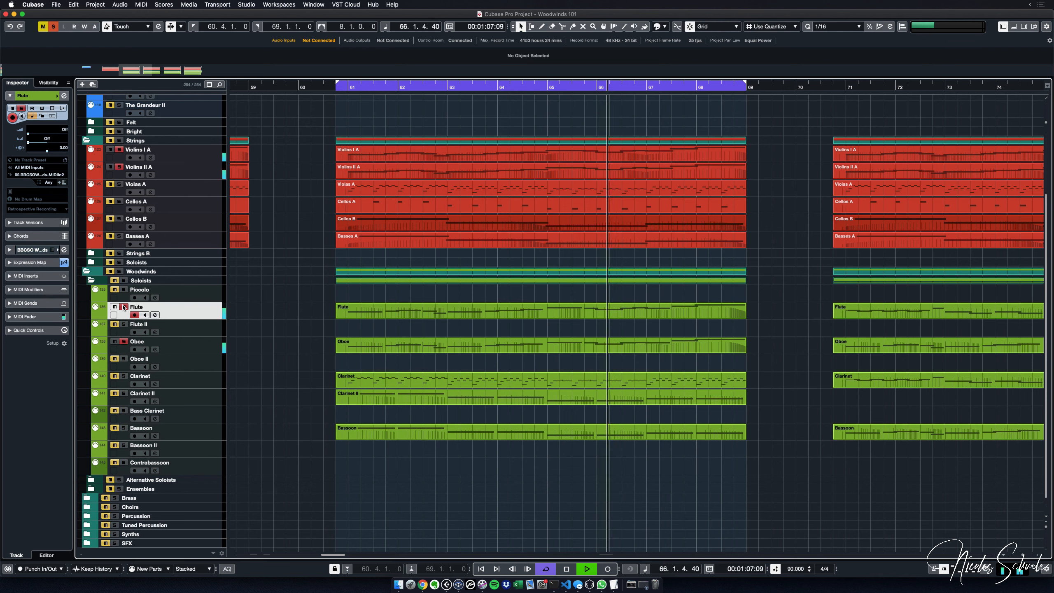
{"action": "key", "text": "space"}
{"action": "left_click", "coordinate": [123, 307]}
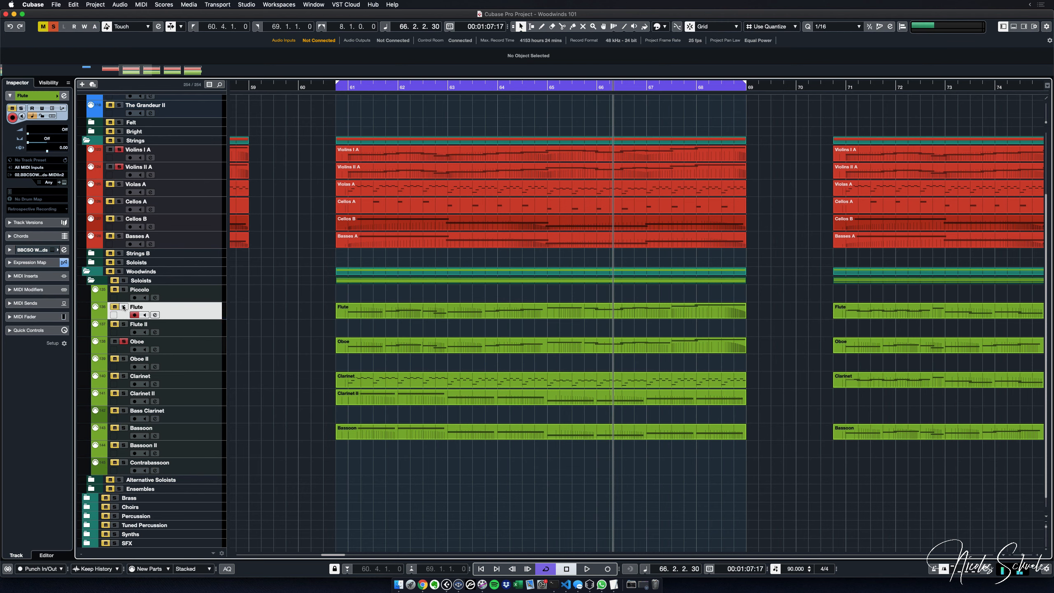
{"action": "left_click", "coordinate": [123, 341]}
{"action": "left_click", "coordinate": [119, 149]}
{"action": "left_click", "coordinate": [119, 166]}
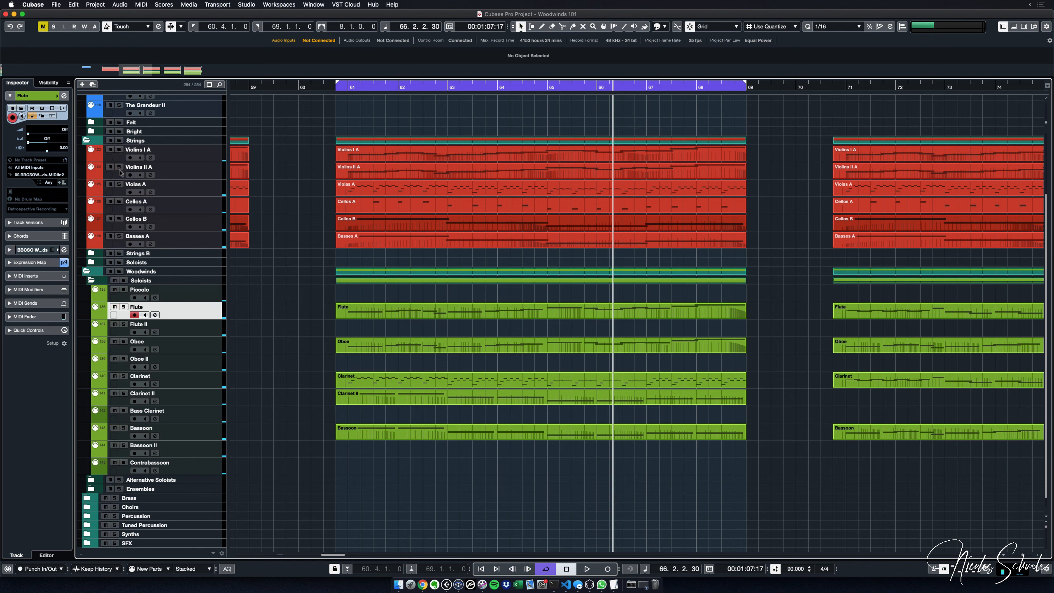
Solo the Clarinet and examine its staccato arpeggio notes from bar 61 in the Key Editor before closing it
{"action": "left_click", "coordinate": [123, 377]}
{"action": "key", "text": "space"}
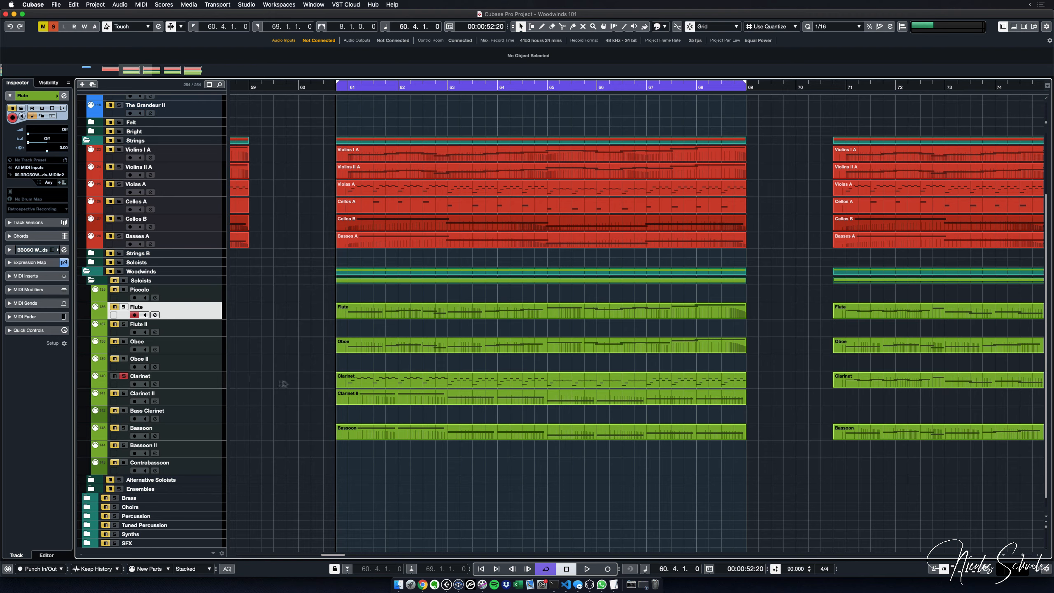
{"action": "double_click", "coordinate": [370, 381]}
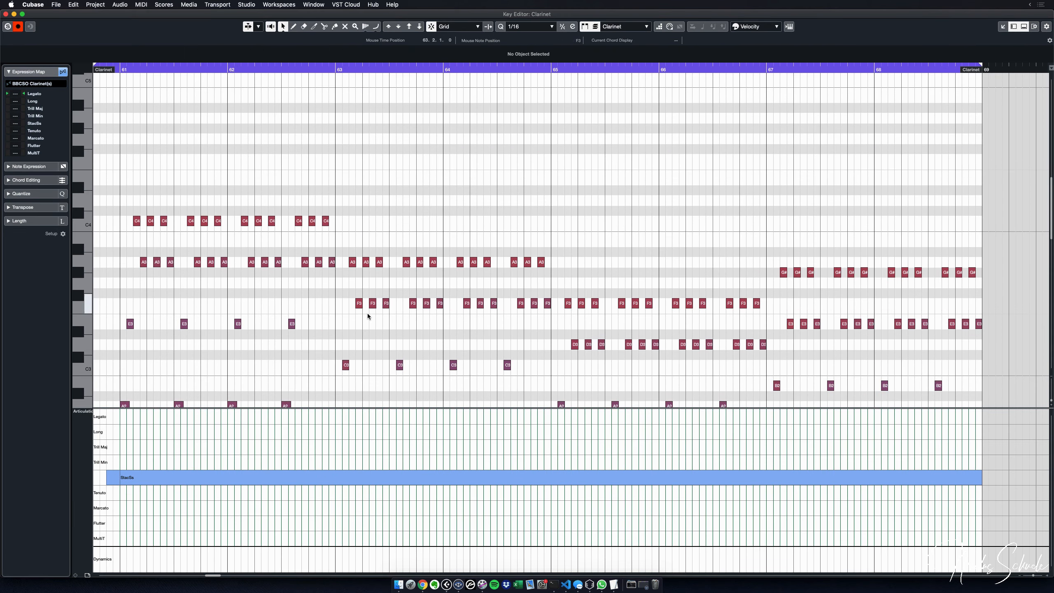
{"action": "scroll", "coordinate": [368, 313], "scroll_direction": "down", "scroll_amount": 5}
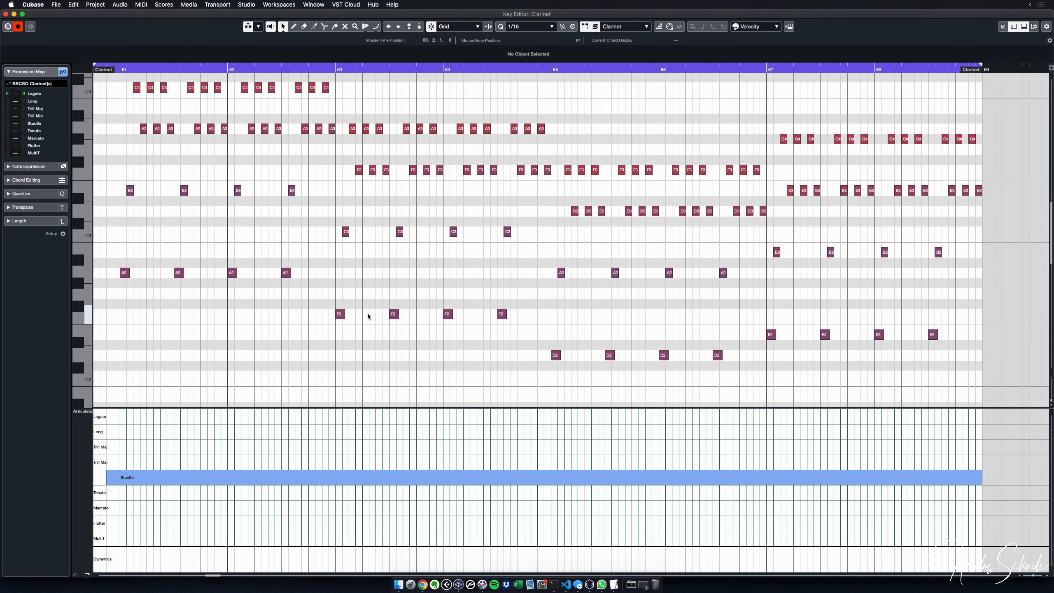
{"action": "key", "text": "Escape"}
{"action": "key", "text": "super+alt+e"}
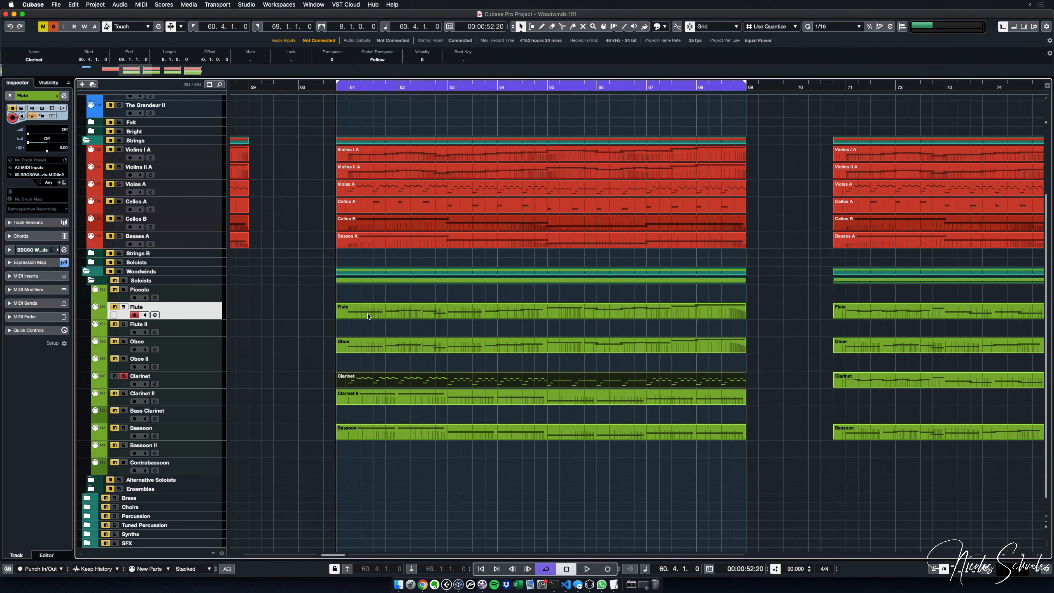
Listen to the Clarinet part alone from the loop start, and return the stopped playhead there
{"action": "key", "text": "space"}
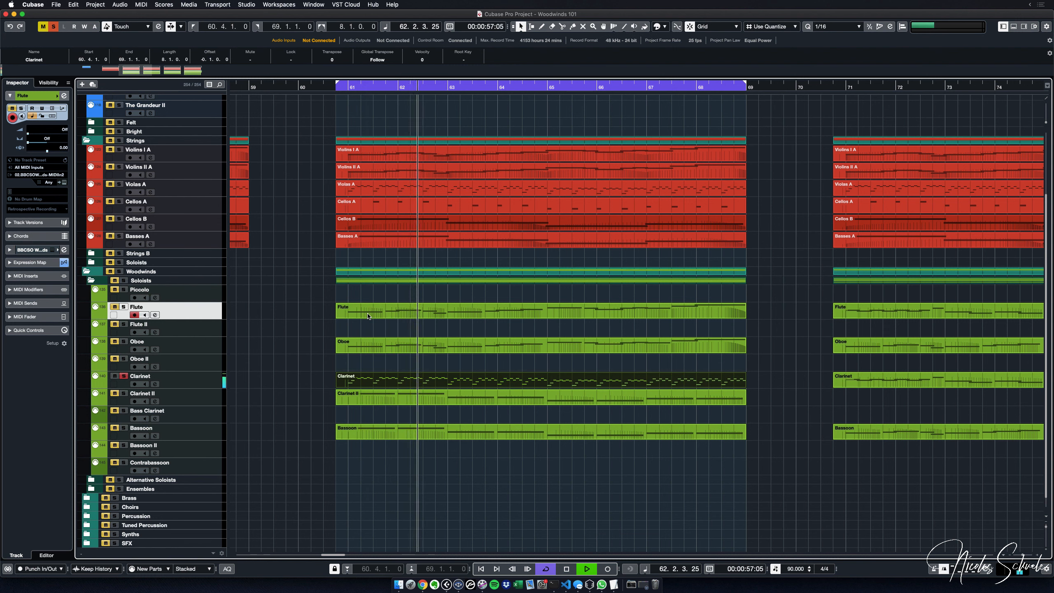
{"action": "key", "text": "space"}
{"action": "key", "text": "KP_1"}
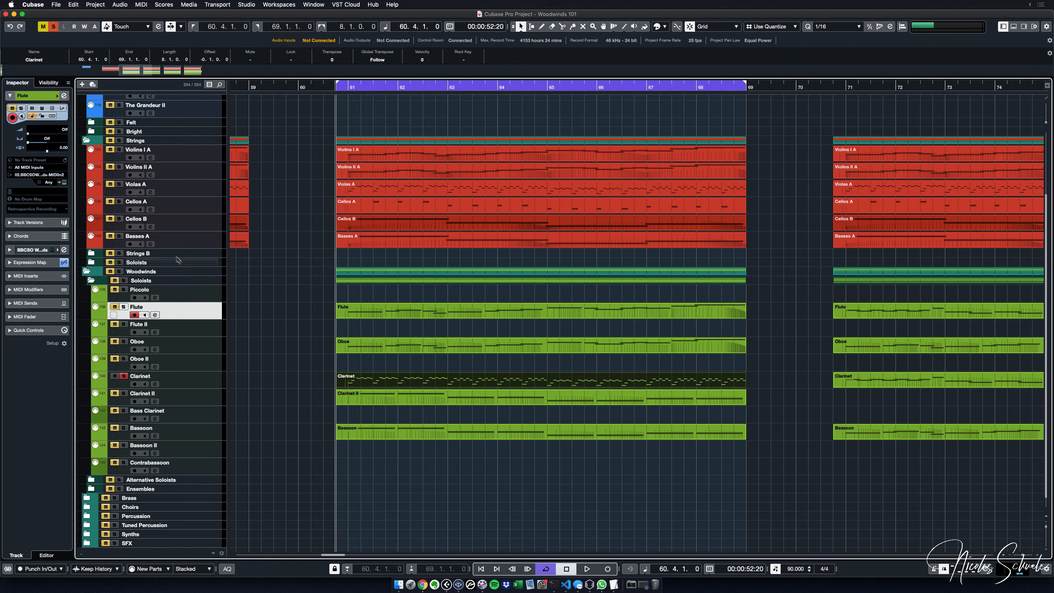
Play Violas A soloed with the Clarinet, comparing the rhythm part with and without the Clarinet, and stop playback
{"action": "left_click", "coordinate": [119, 185]}
{"action": "key", "text": "space"}
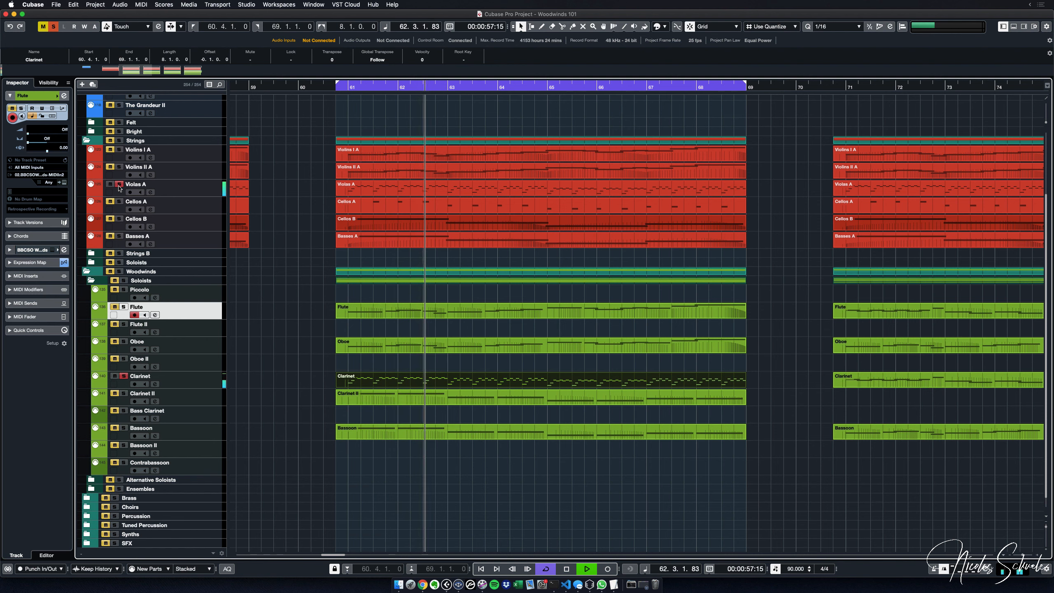
{"action": "left_click", "coordinate": [124, 376]}
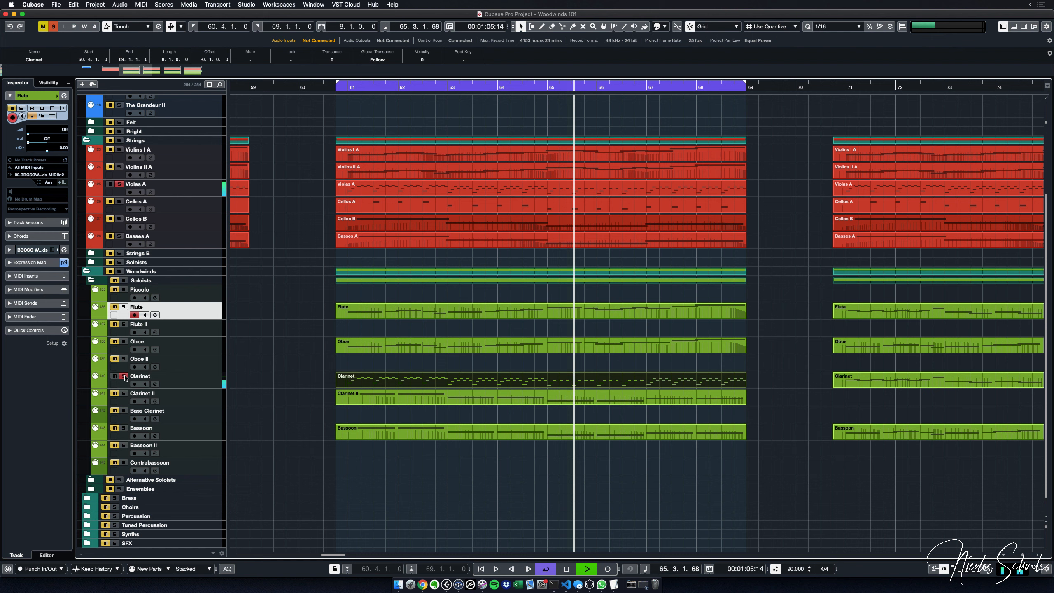
{"action": "left_click", "coordinate": [124, 377]}
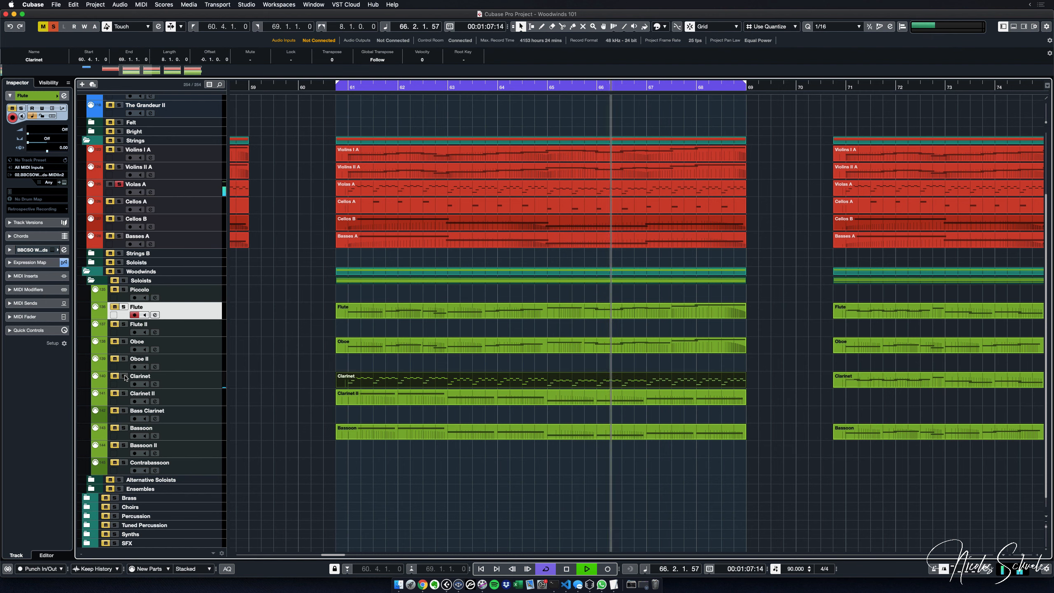
{"action": "left_click", "coordinate": [124, 377]}
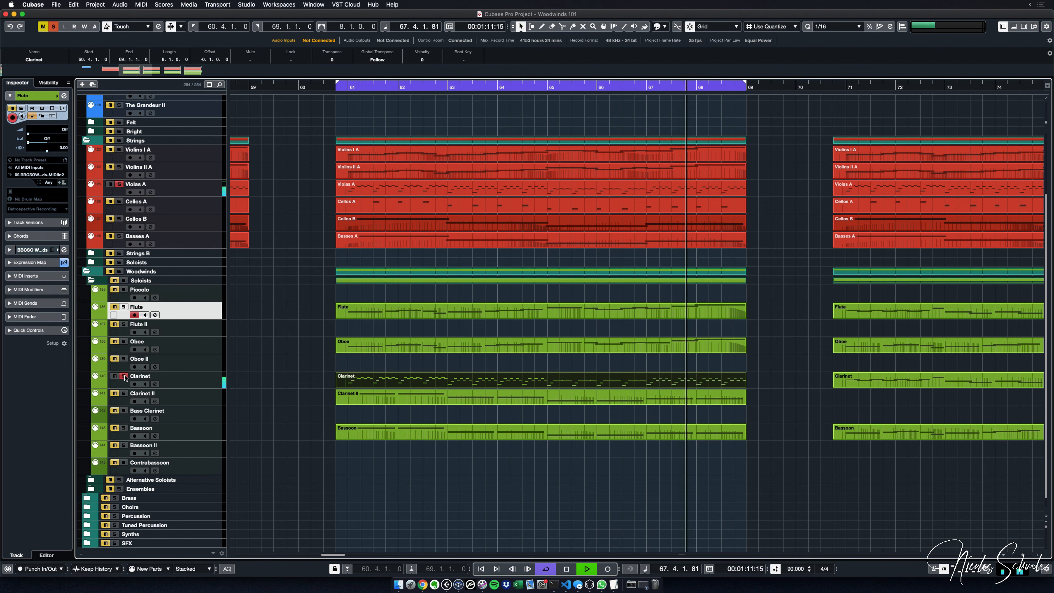
{"action": "key", "text": "space"}
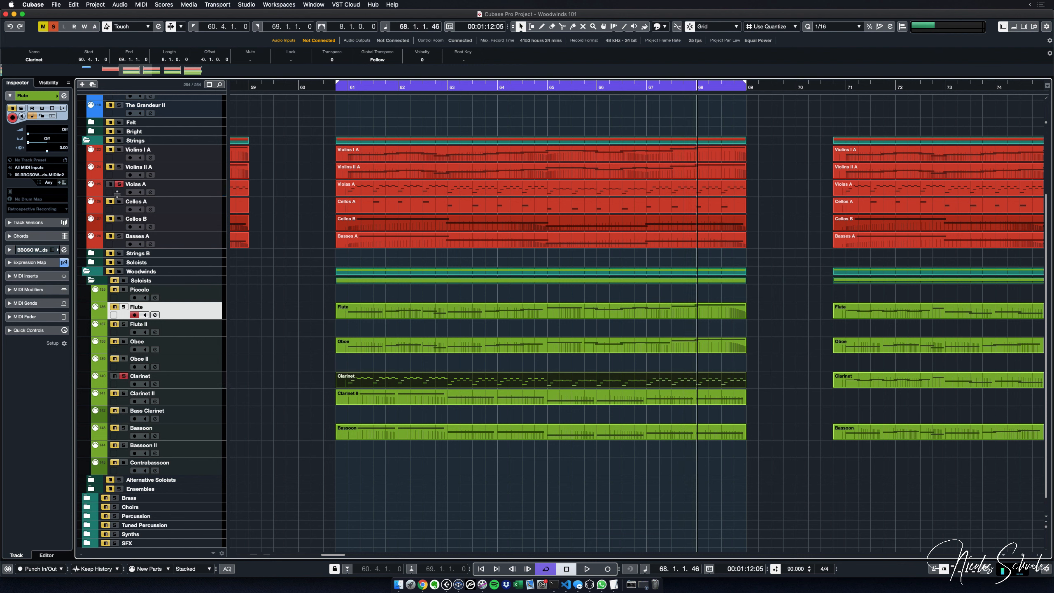
Clear the Clarinet and Violas A solos, and listen to Clarinet II soloed from the loop start
{"action": "left_click", "coordinate": [124, 376]}
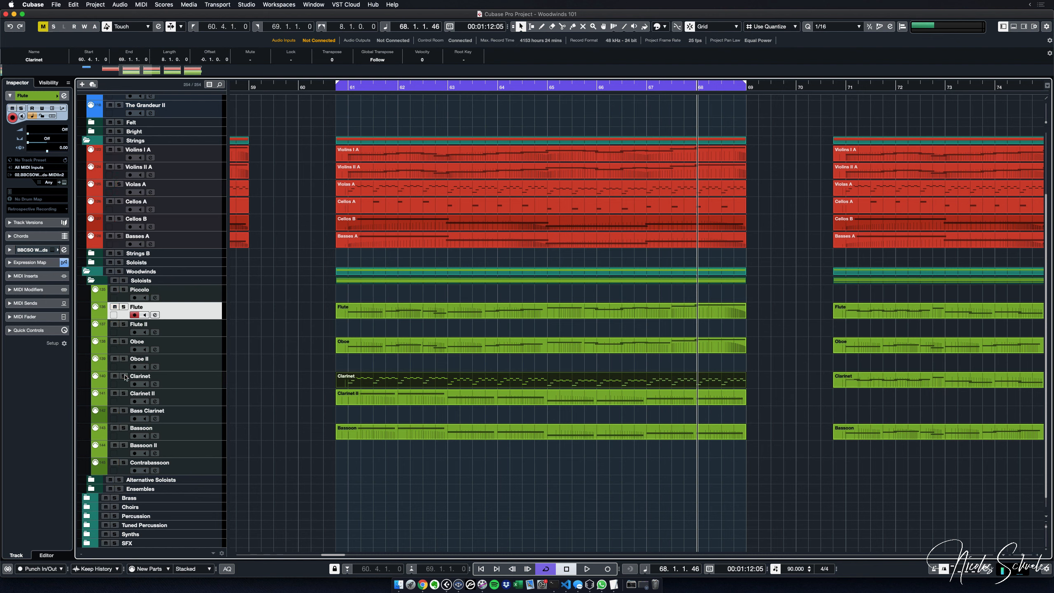
{"action": "left_click", "coordinate": [124, 394]}
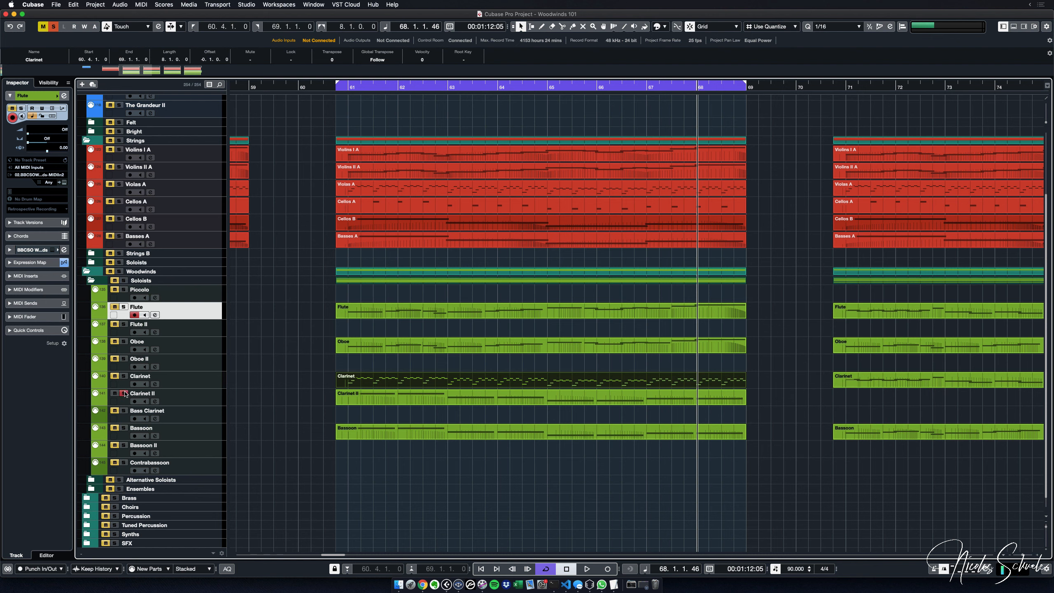
{"action": "key", "text": "KP_1"}
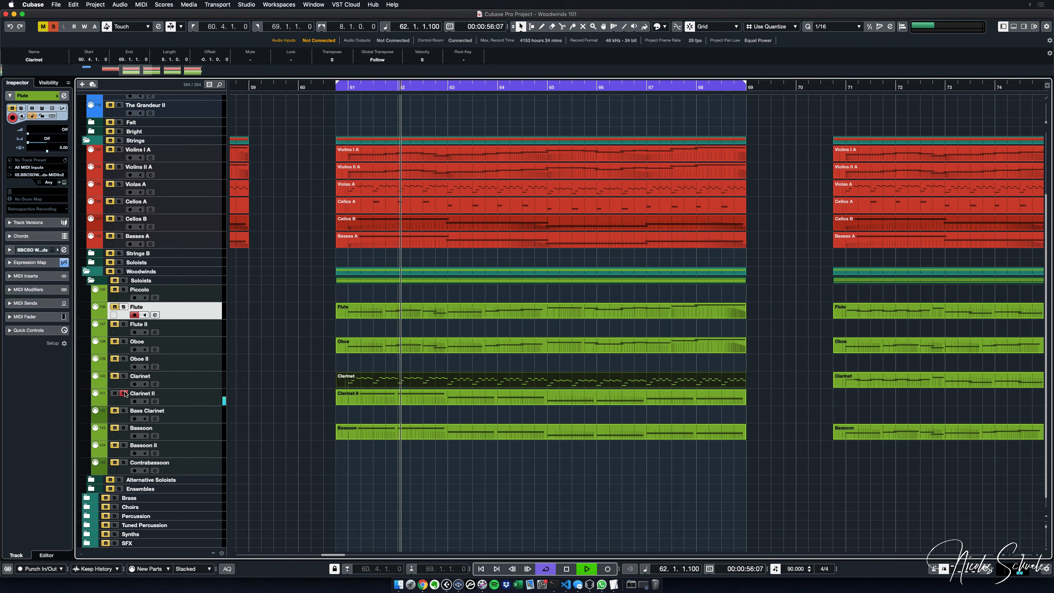
{"action": "key", "text": "space"}
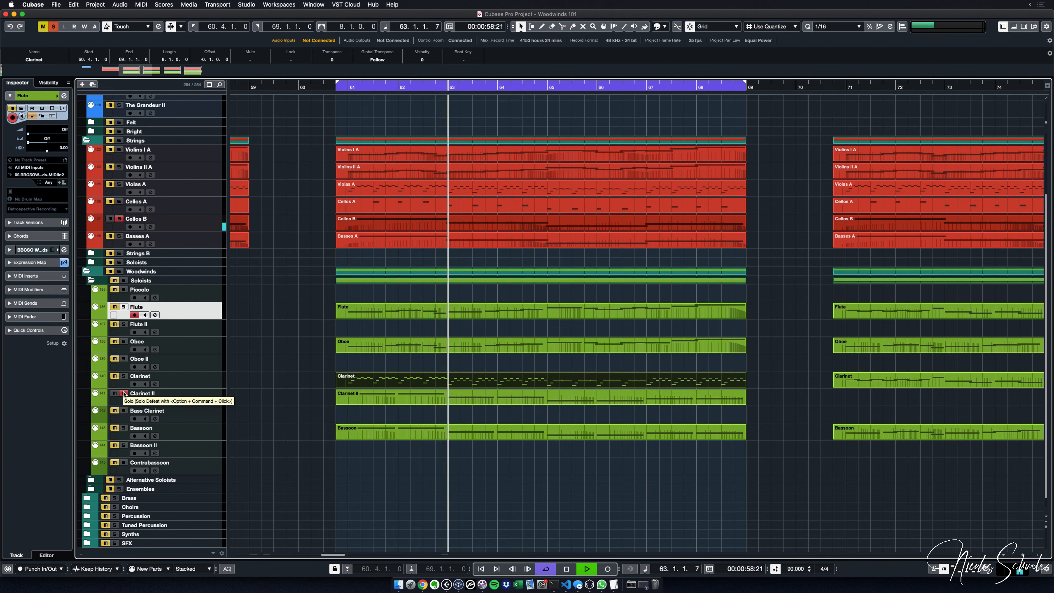
Compare the soloed Cellos B line with and without Clarinet II during playback, and clear both solos
{"action": "left_click", "coordinate": [124, 393]}
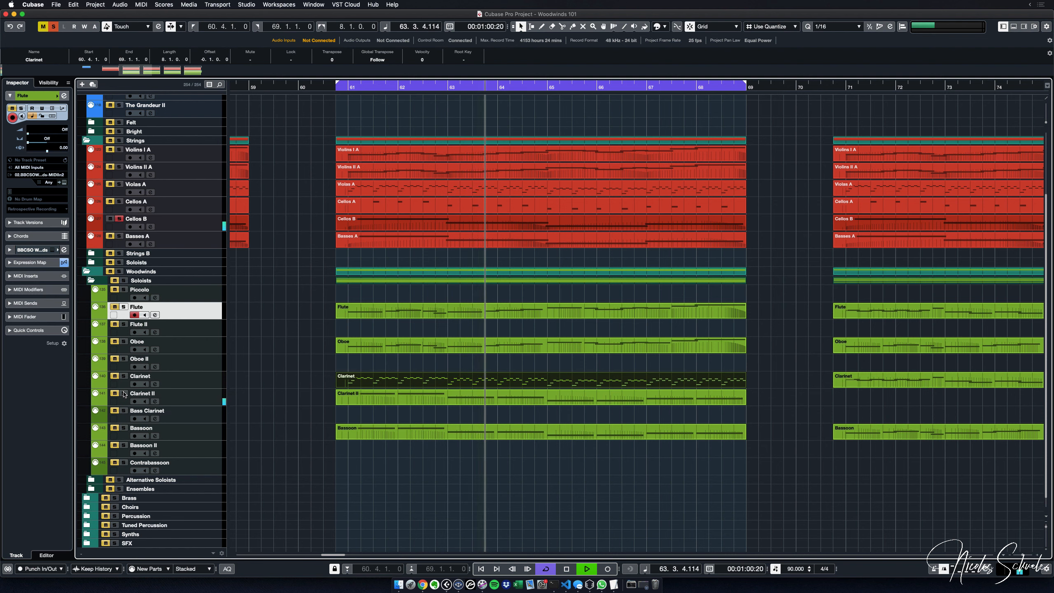
{"action": "left_click", "coordinate": [124, 394]}
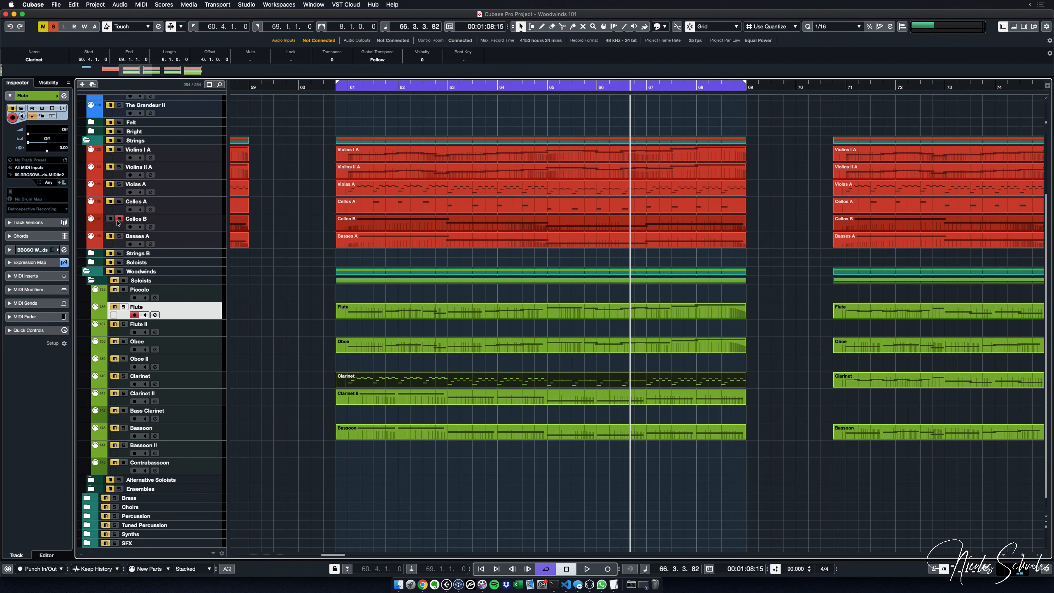
{"action": "left_click", "coordinate": [118, 219]}
Solo the Bassoon and play its part from the loop start
{"action": "left_click", "coordinate": [123, 428]}
{"action": "key", "text": "KP_1"}
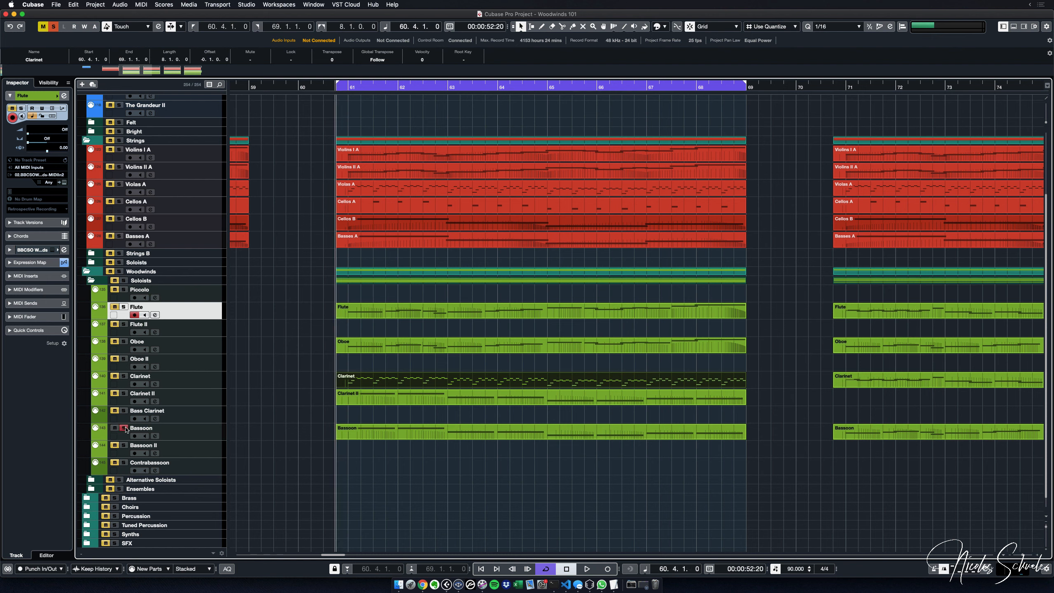
{"action": "key", "text": "space"}
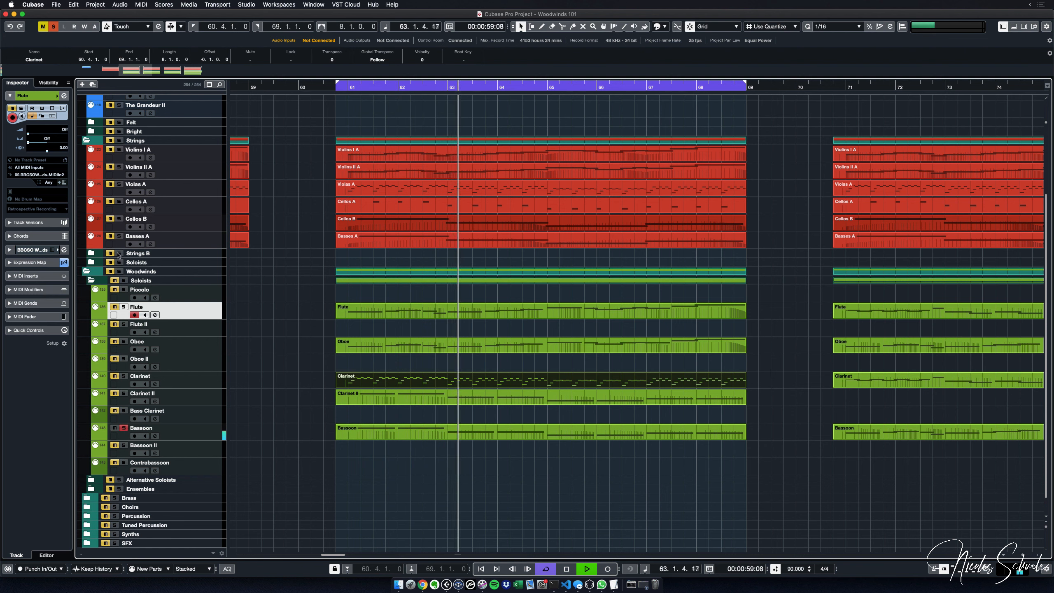
Add Basses A to the solo, compare the line with and without the Bassoon during playback, and stop
{"action": "left_click", "coordinate": [119, 236]}
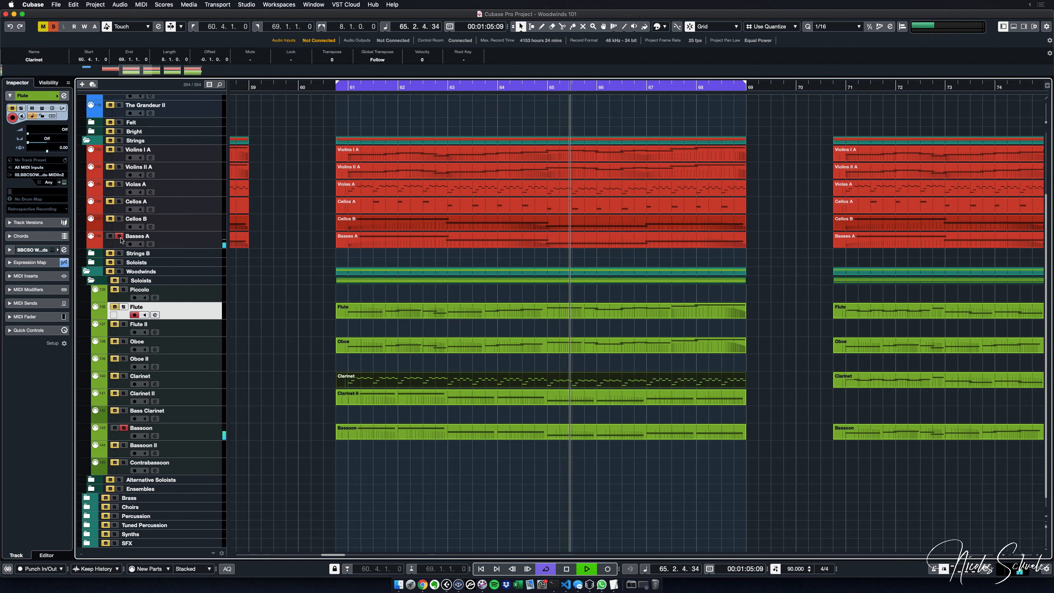
{"action": "left_click", "coordinate": [125, 428]}
{"action": "left_click", "coordinate": [124, 428]}
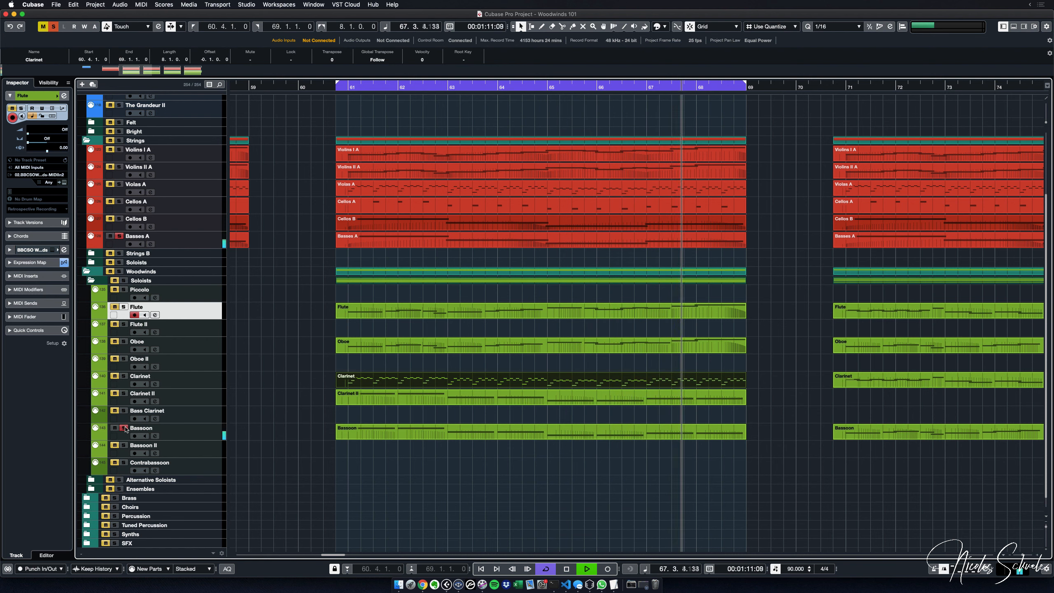
{"action": "key", "text": "space"}
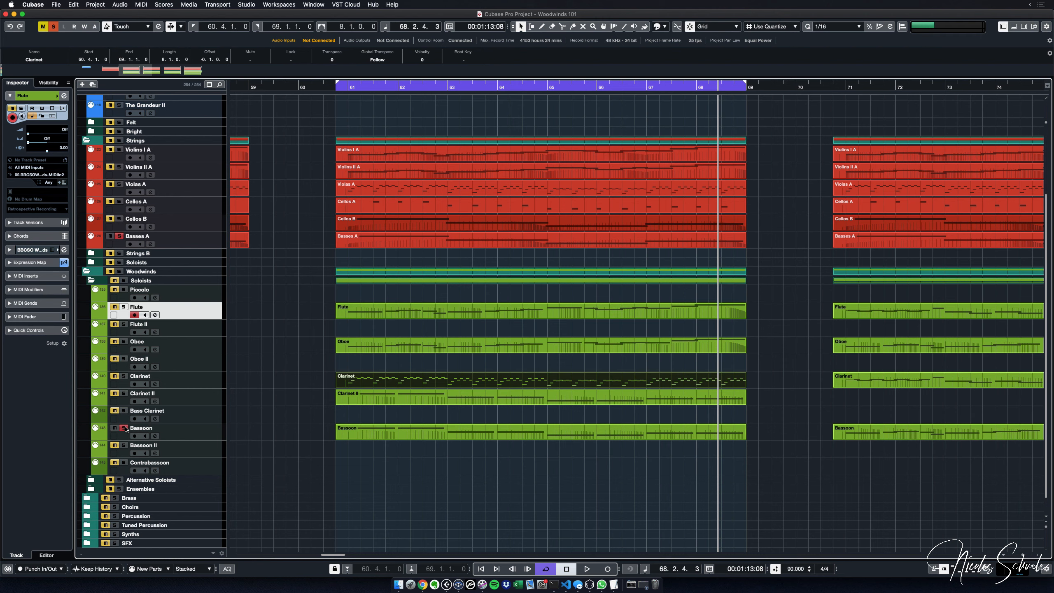
Solo the whole Woodwinds folder, listen to the section, stop playback, and clear the solo
{"action": "left_click", "coordinate": [120, 272]}
{"action": "key", "text": "space"}
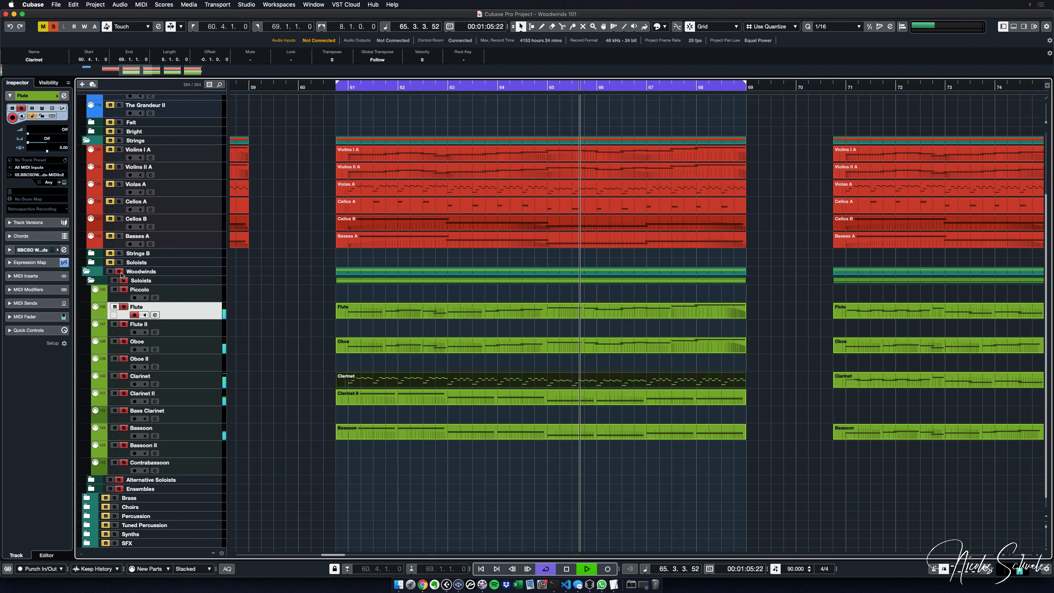
{"action": "key", "text": "space"}
{"action": "left_click", "coordinate": [120, 272]}
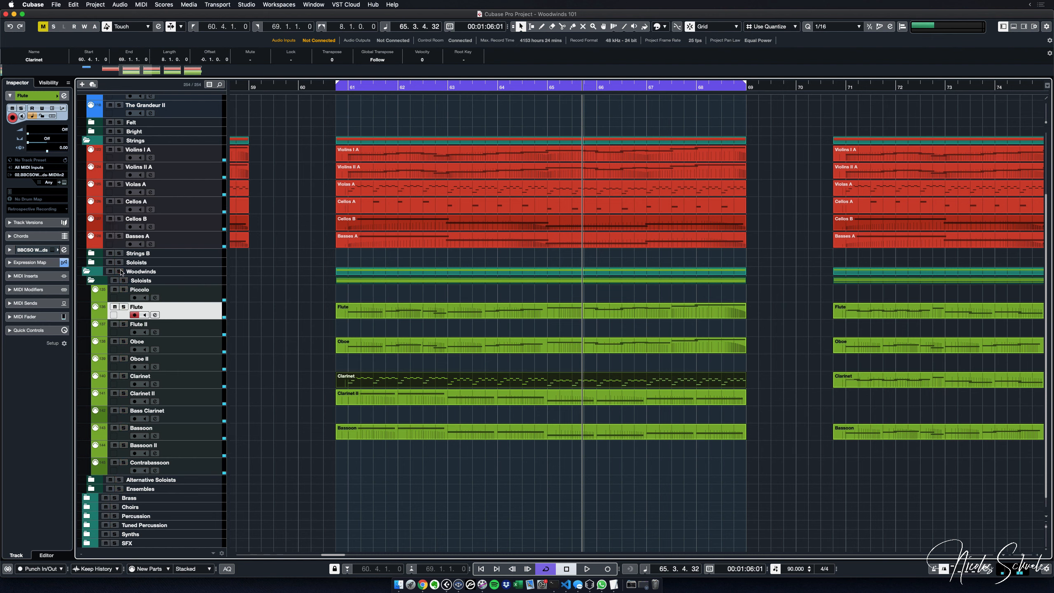
Play the full strings and woodwinds section from bar 60.4, turn looping off during playback, and stop
{"action": "key", "text": "KP_1"}
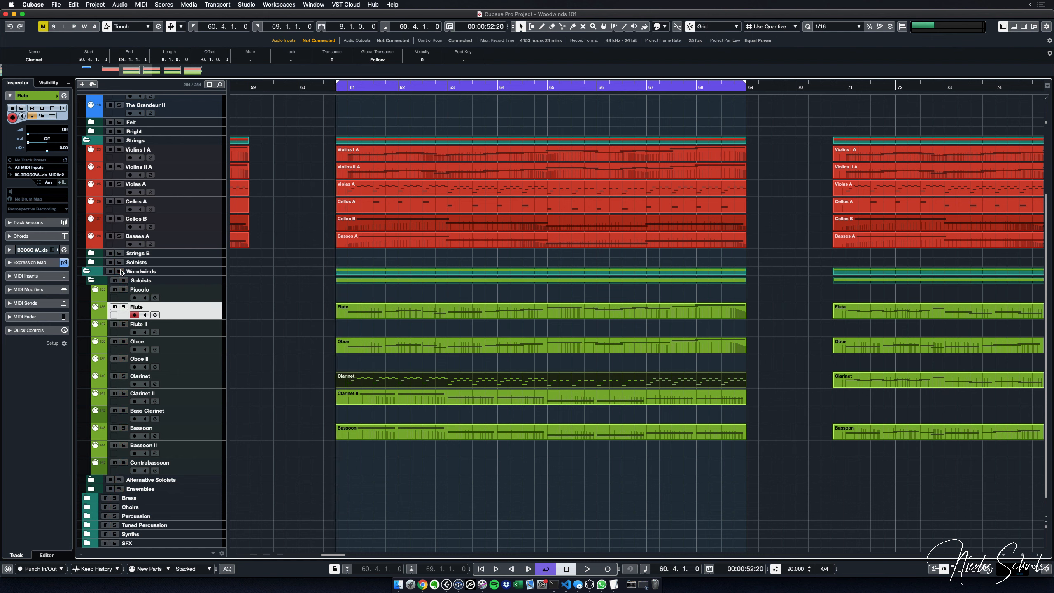
{"action": "left_click", "coordinate": [251, 343]}
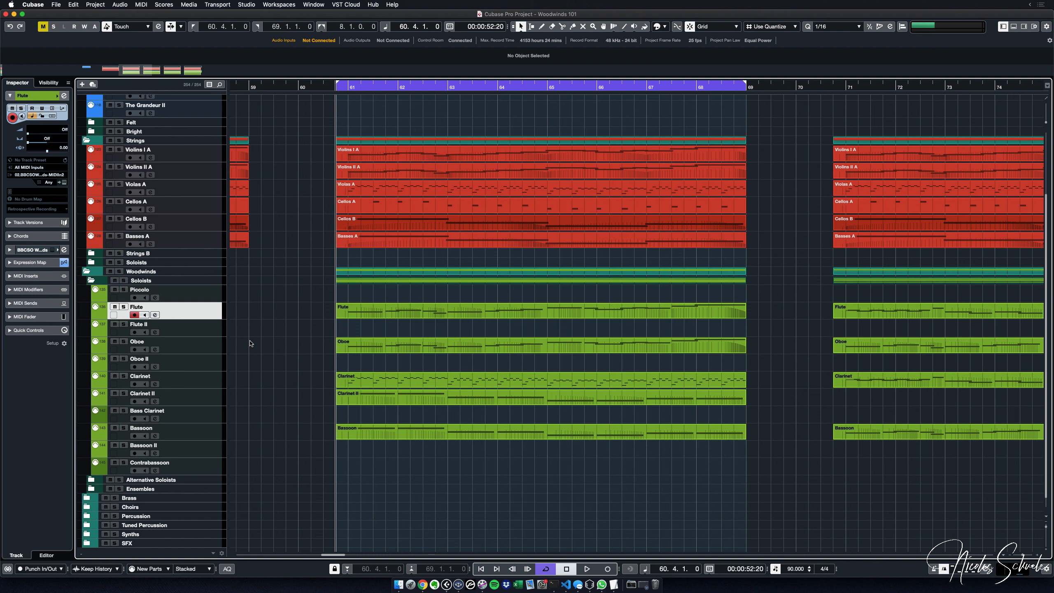
{"action": "key", "text": "space"}
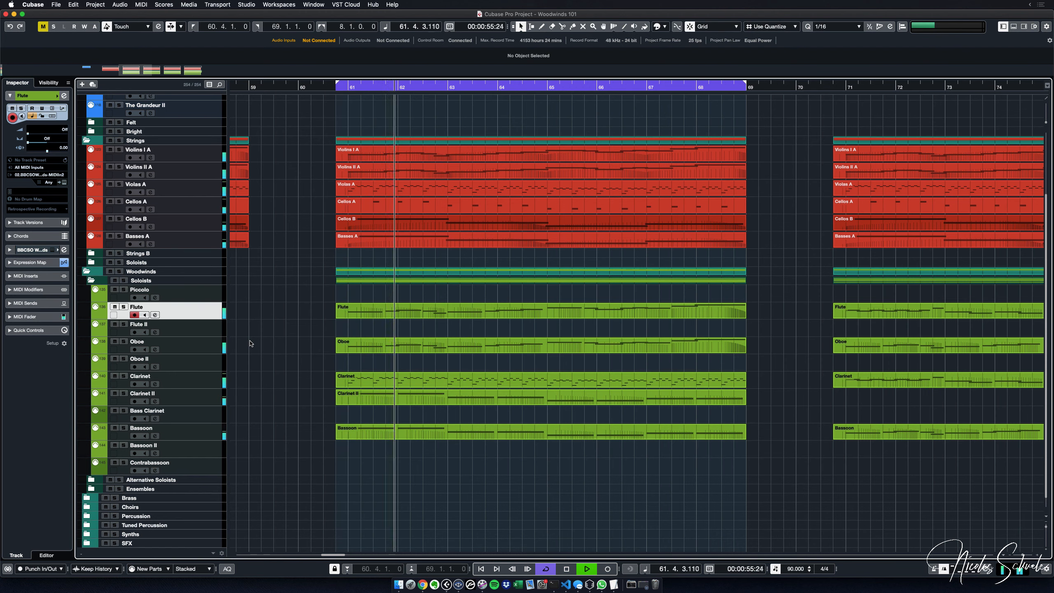
{"action": "key", "text": "KP_Divide"}
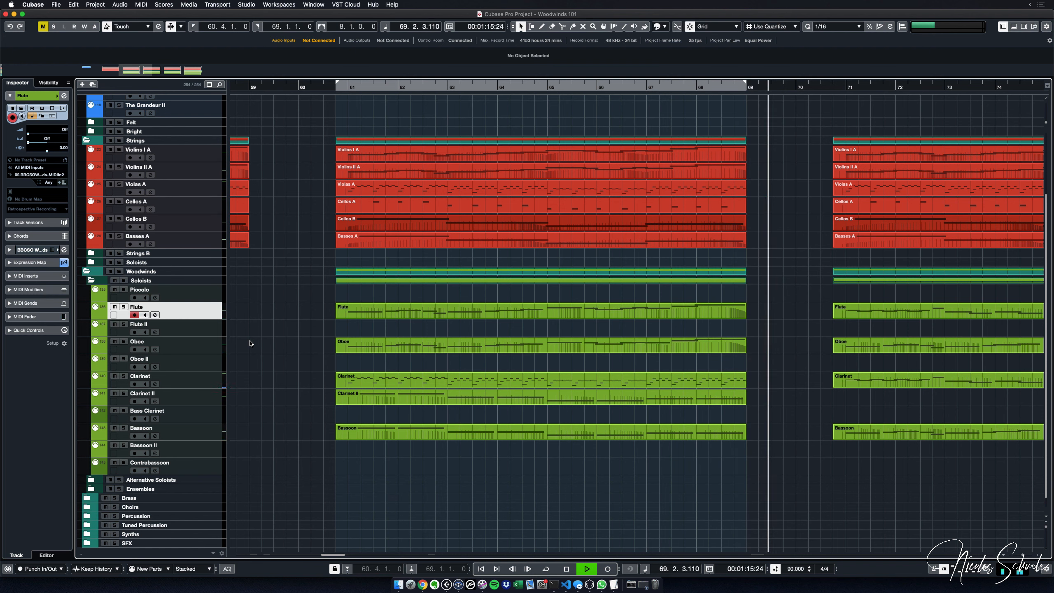
{"action": "key", "text": "space"}
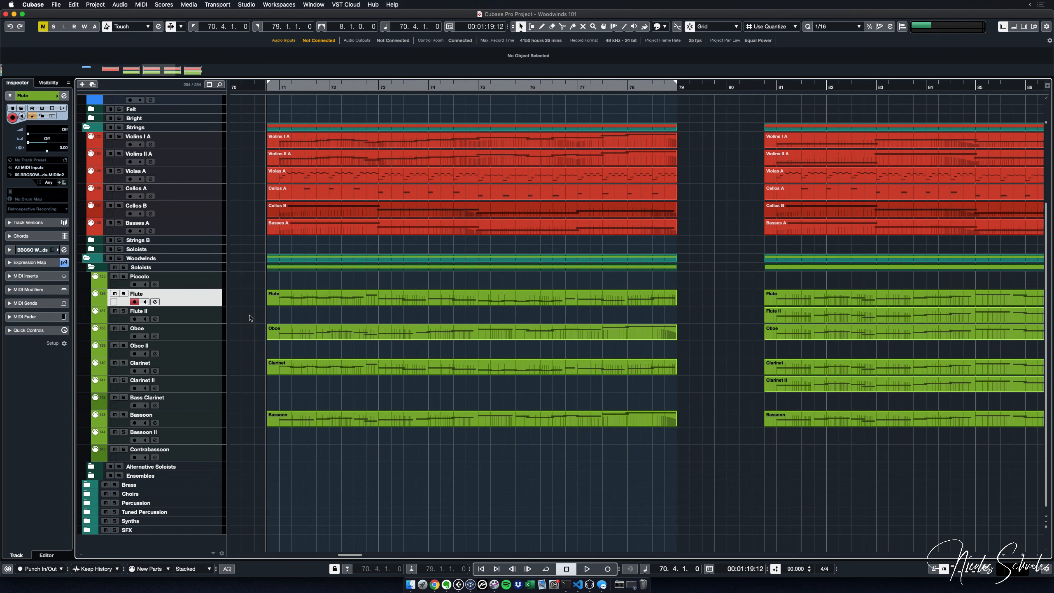
Open the Flute part starting at bar 70.4 in the full Key Editor, review its notes with playback, and close it
{"action": "double_click", "coordinate": [285, 298]}
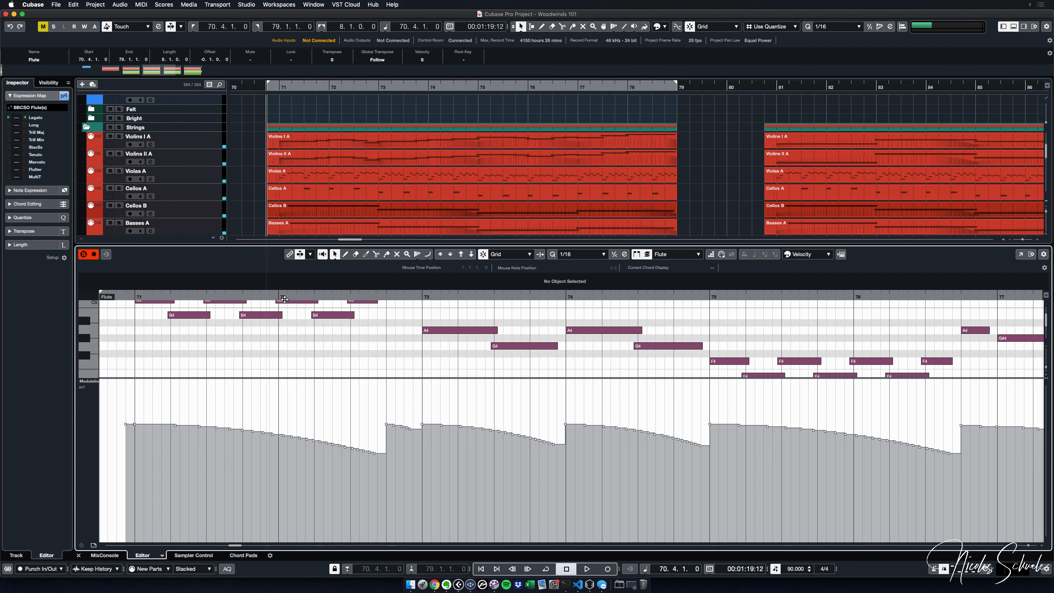
{"action": "key", "text": "Return"}
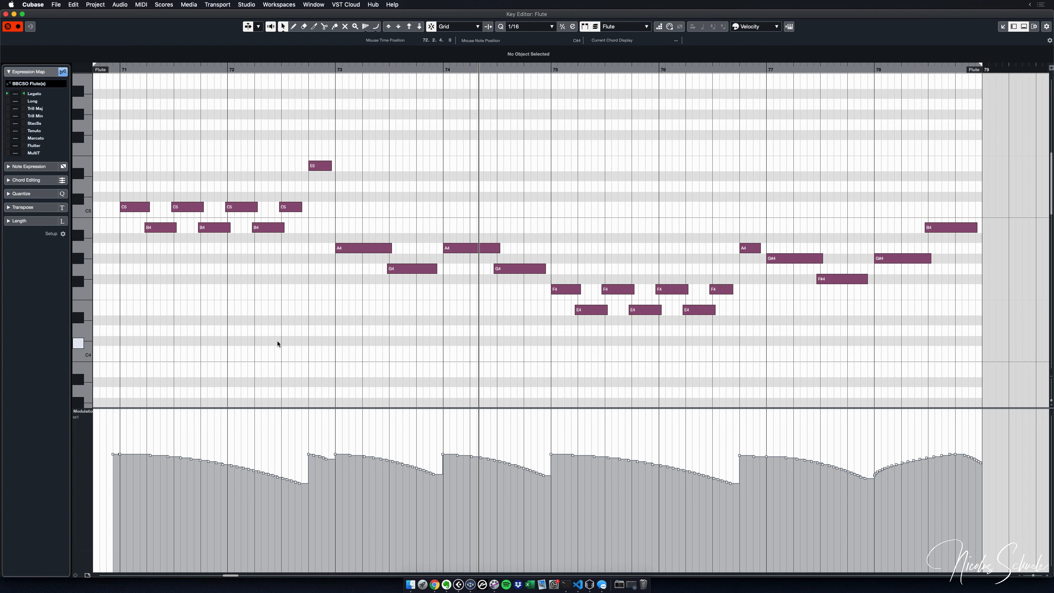
{"action": "key", "text": "space"}
{"action": "key", "text": "super+w"}
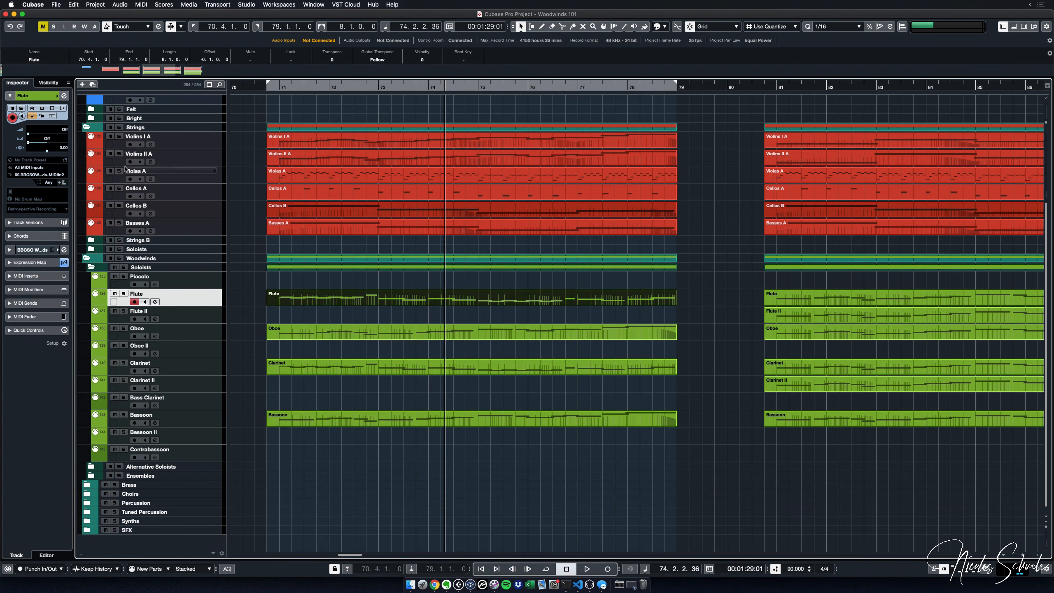
Solo Violins I A, Violins II A and the Flute, play them from bar 70.4, and return to the section start
{"action": "left_click", "coordinate": [120, 138]}
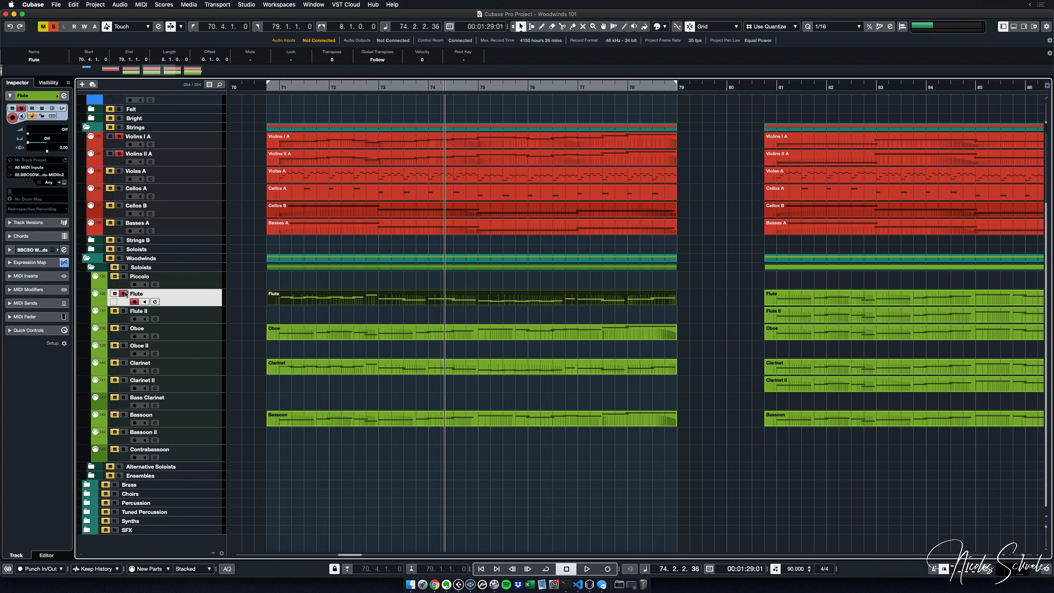
{"action": "key", "text": "KP_1"}
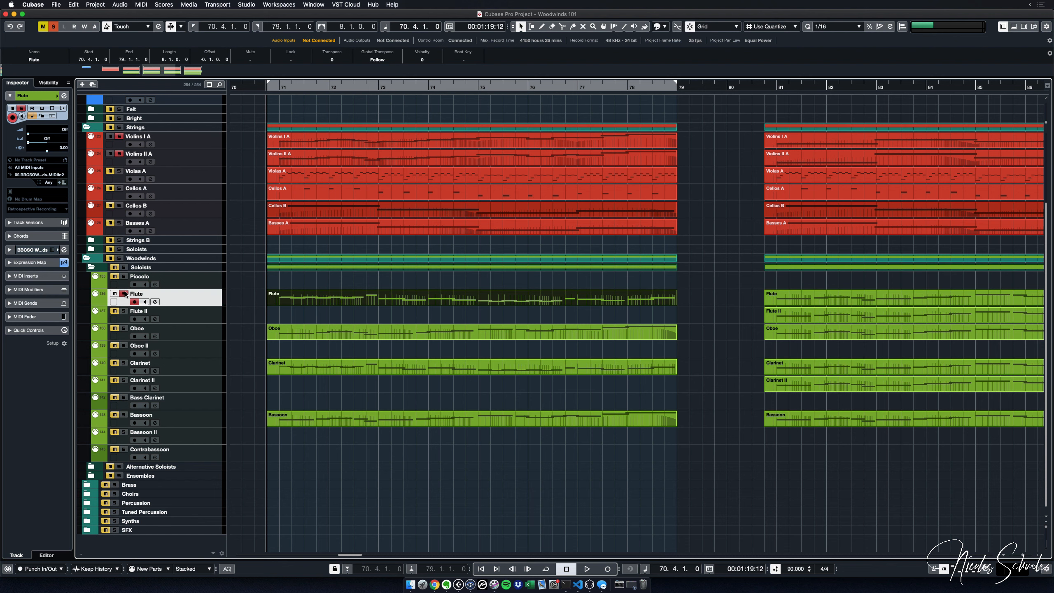
{"action": "key", "text": "space"}
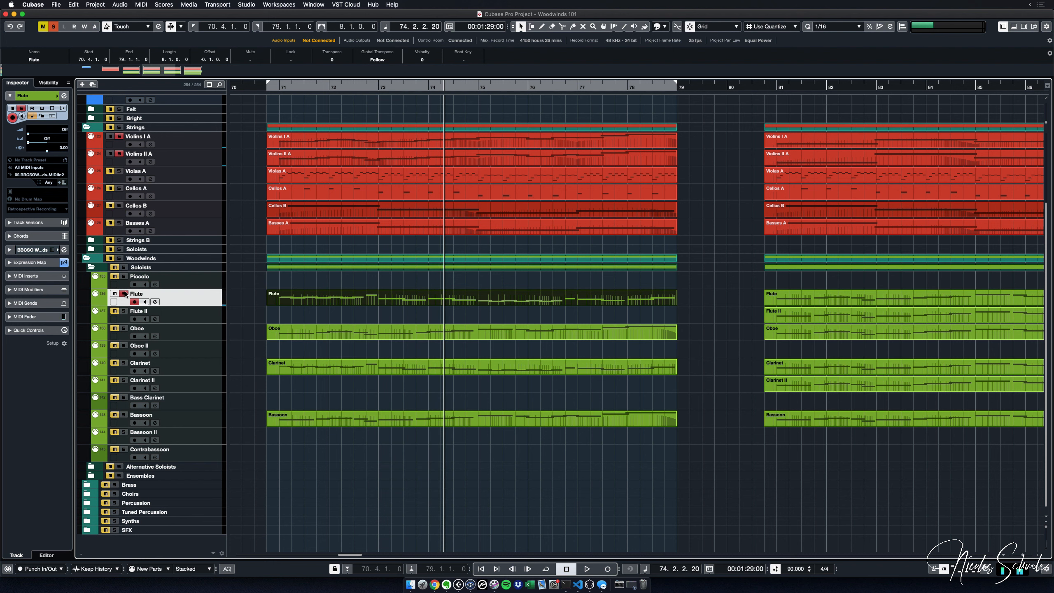
{"action": "key", "text": "1"}
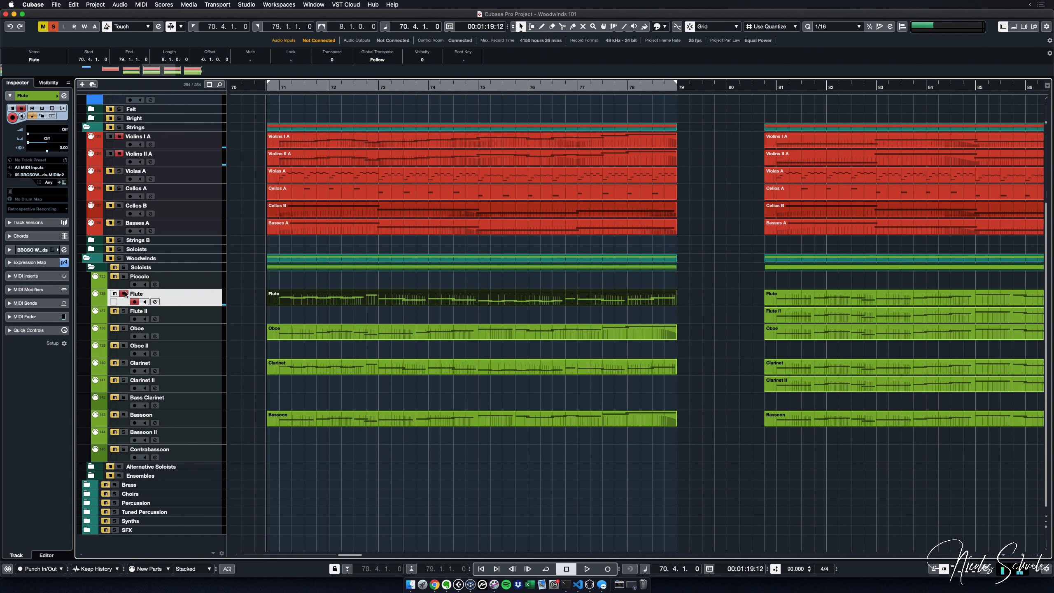
Add the Clarinet to the soloed violins and Flute, listen to the combination, and stop playback
{"action": "left_click", "coordinate": [124, 363]}
{"action": "key", "text": "space"}
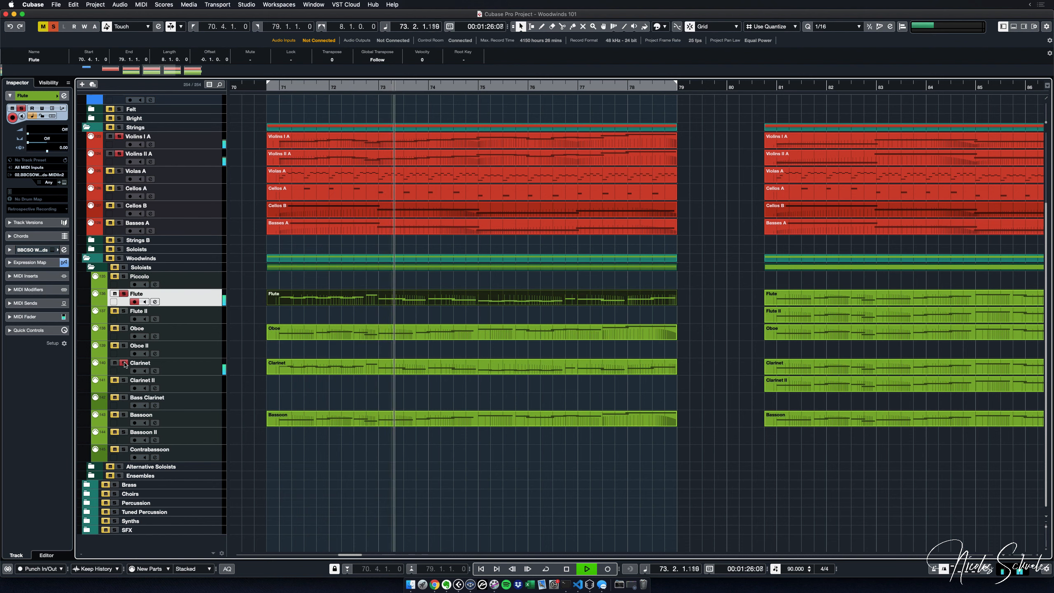
{"action": "key", "text": "space"}
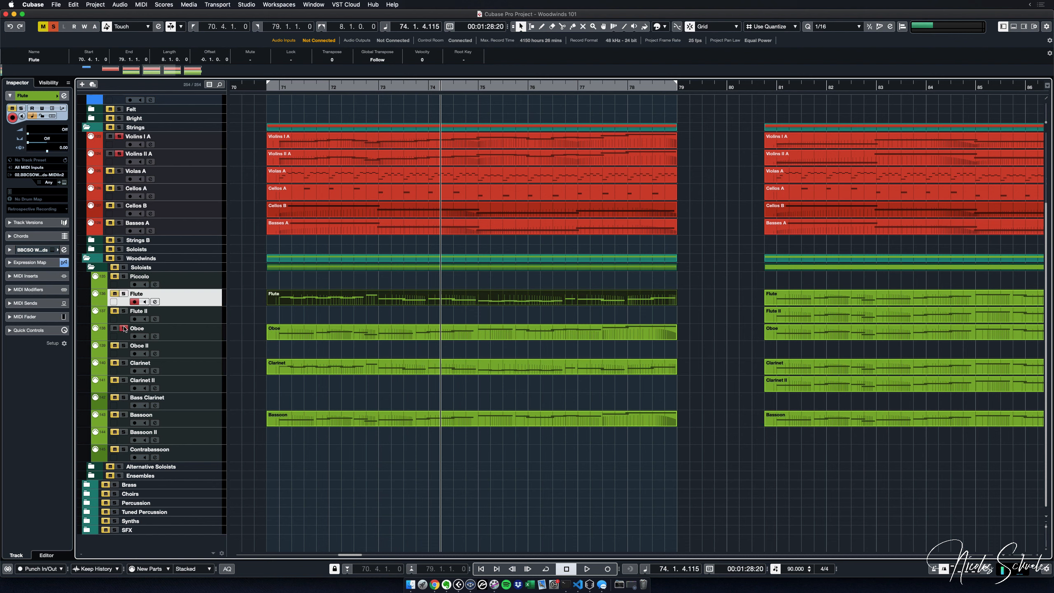
Play the soloed violins from the section start with only the Oboe doubling them, and stop playback
{"action": "key", "text": "l"}
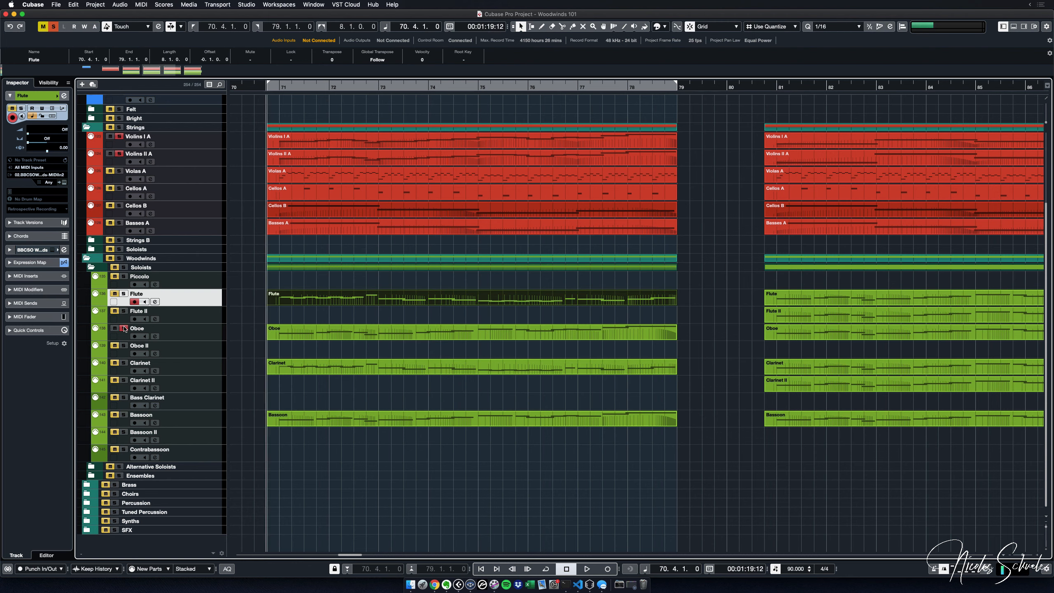
{"action": "key", "text": "space"}
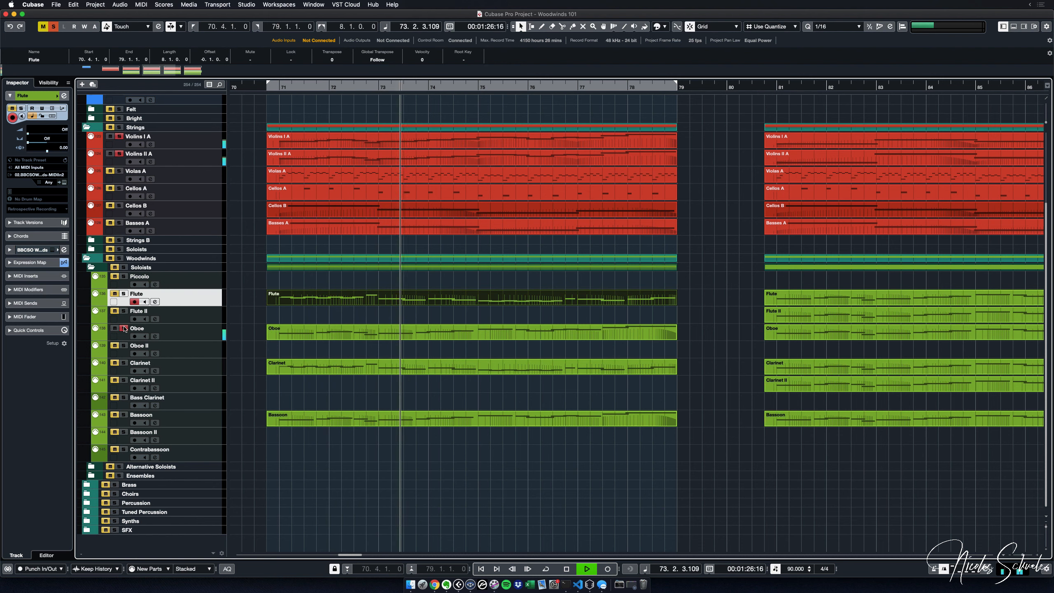
{"action": "key", "text": "space"}
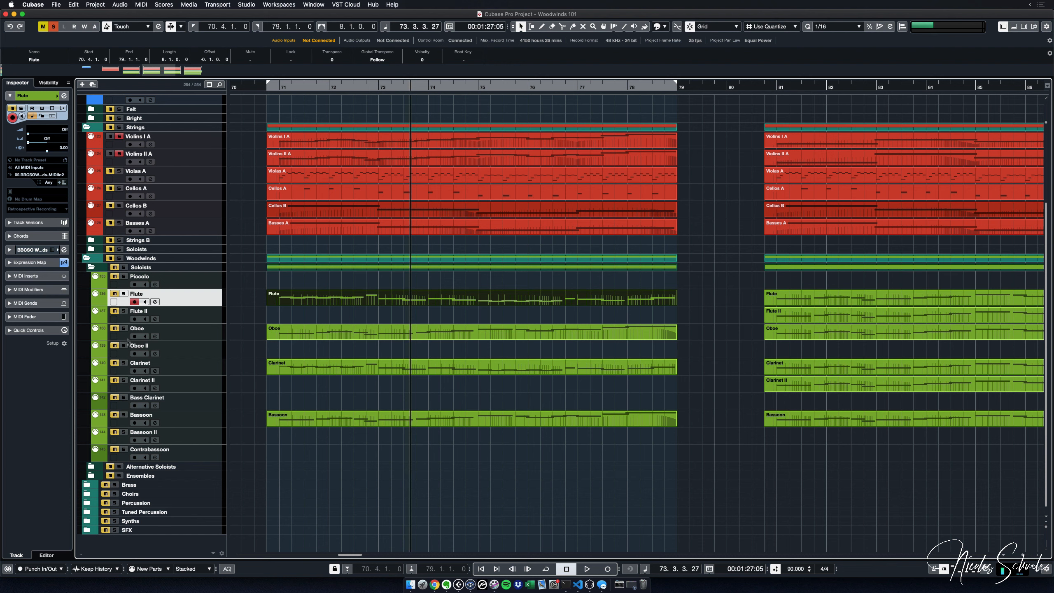
Play the soloed violins from the section start with only the Bassoon as the doubling woodwind, and stop
{"action": "key", "text": "KP_1"}
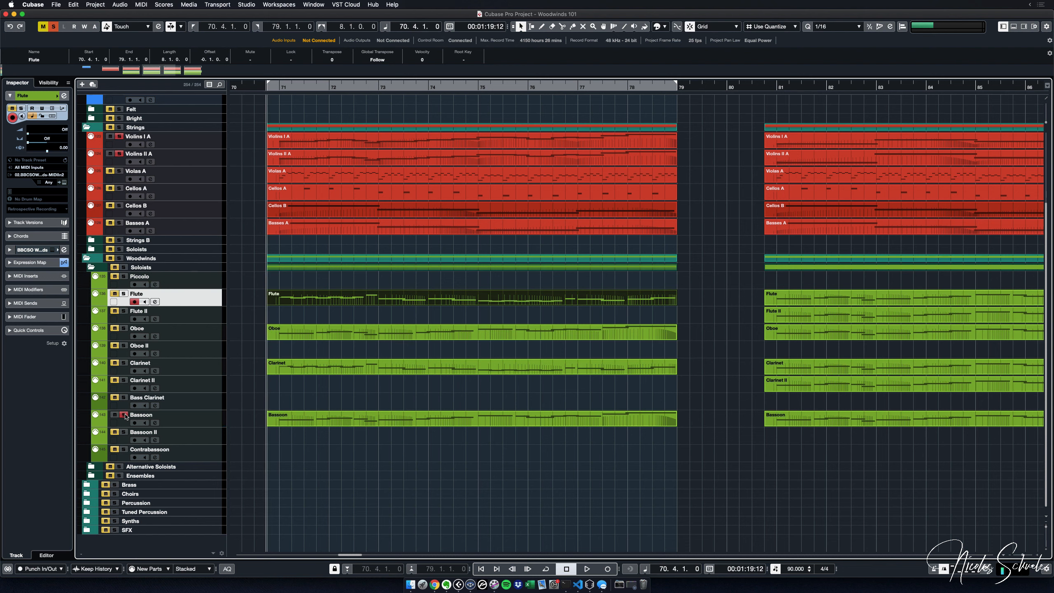
{"action": "key", "text": "space"}
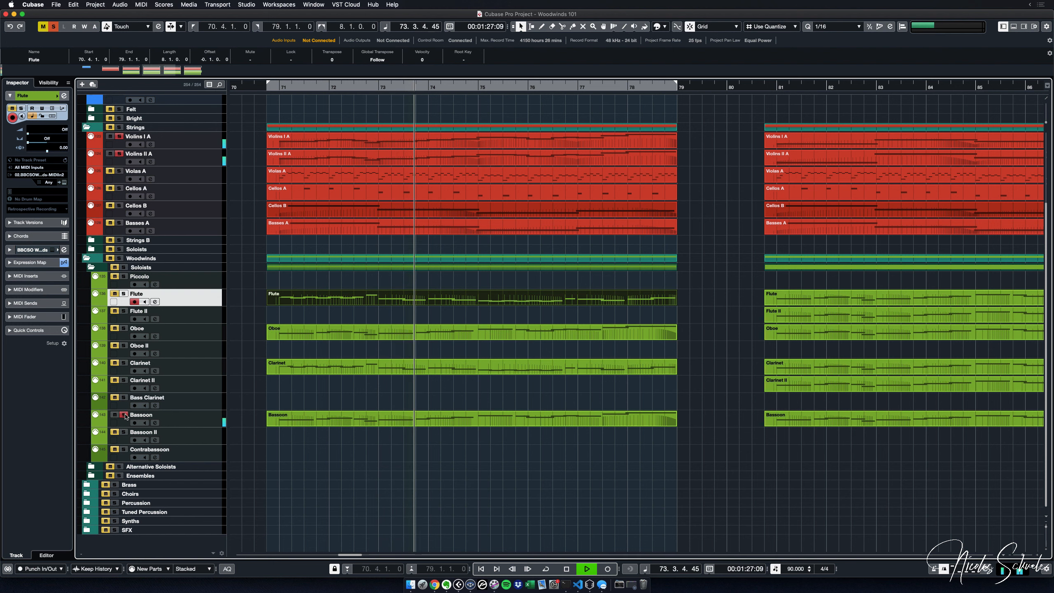
{"action": "key", "text": "space"}
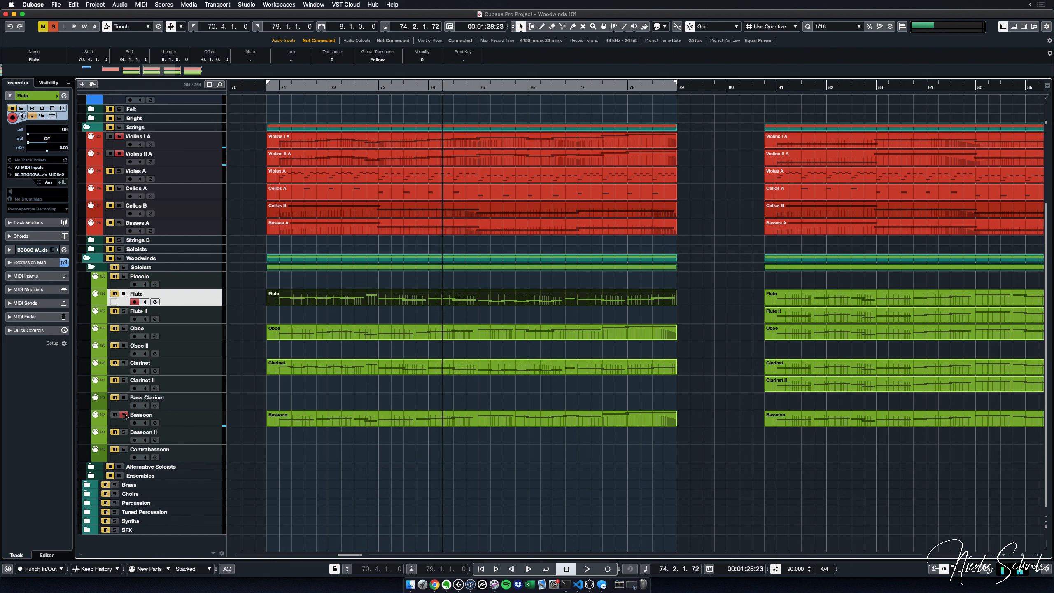
Clear all solos, play the full arrangement of the section from bar 70.4, and stop playback
{"action": "left_click", "coordinate": [247, 314]}
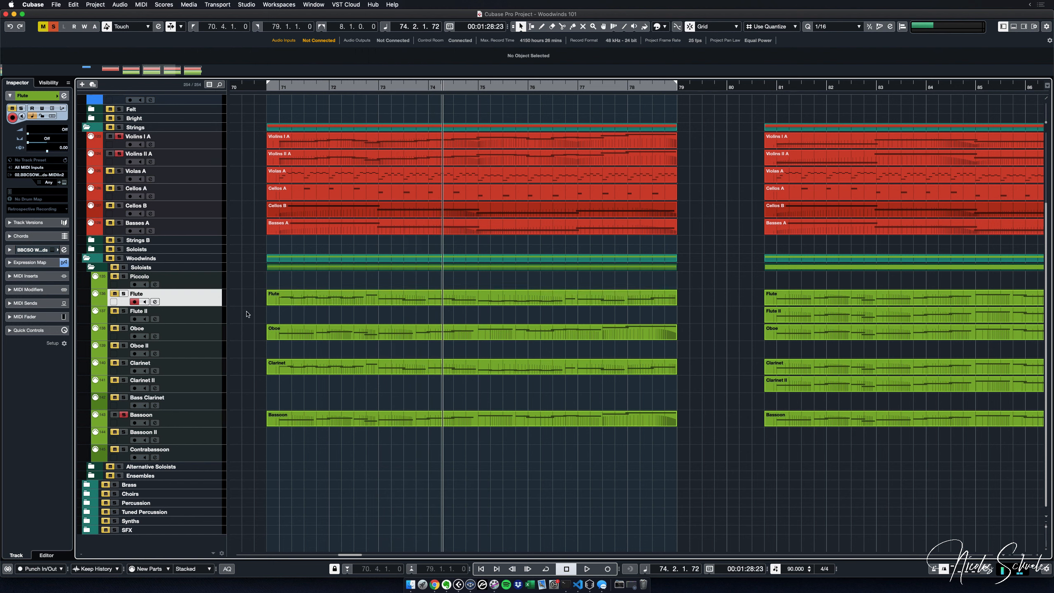
{"action": "left_click", "coordinate": [125, 415]}
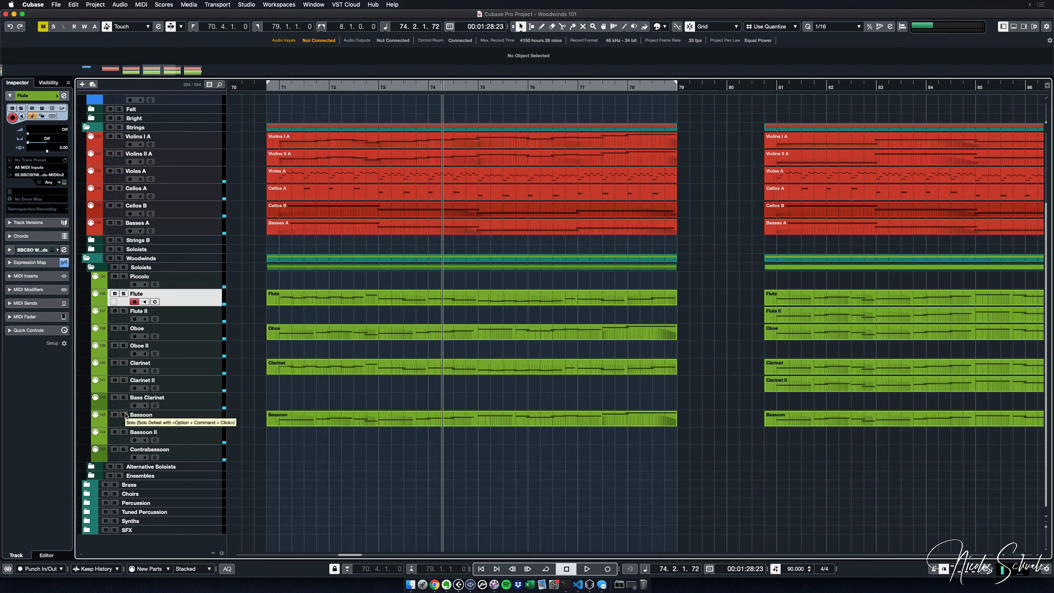
{"action": "key", "text": "1"}
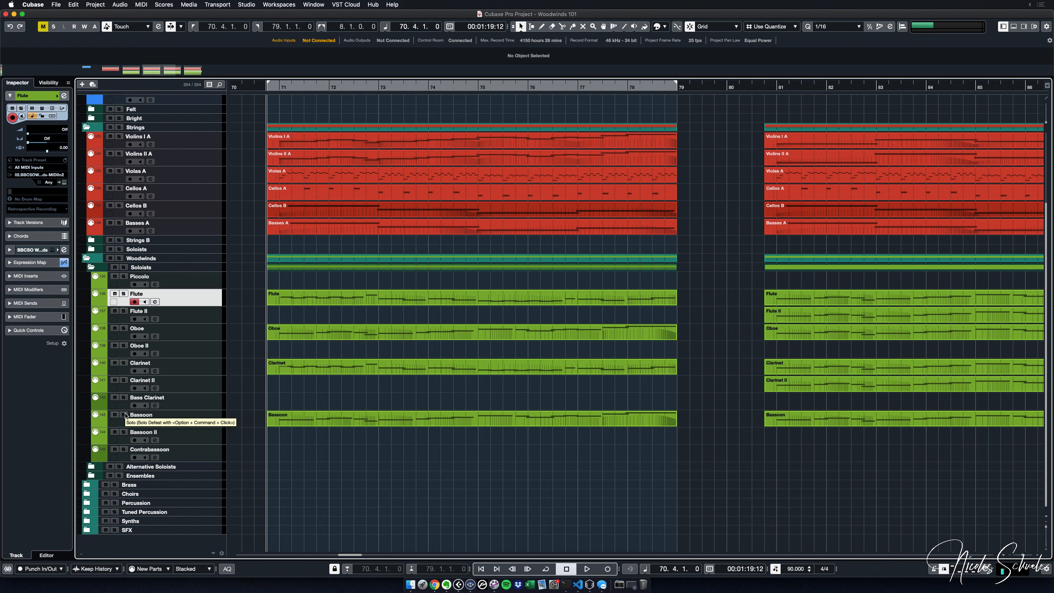
{"action": "key", "text": "space"}
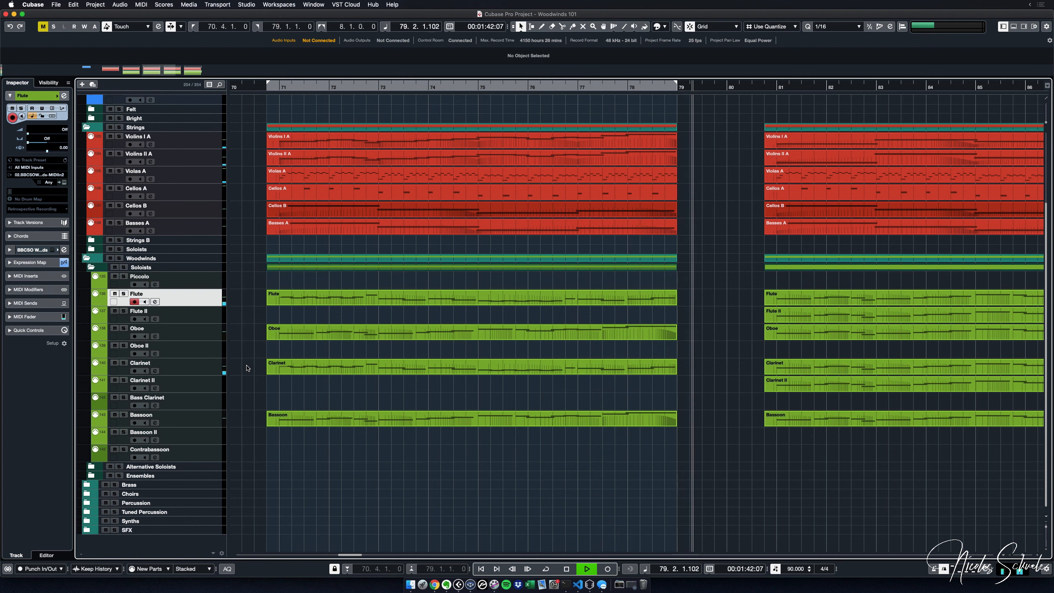
{"action": "key", "text": "space"}
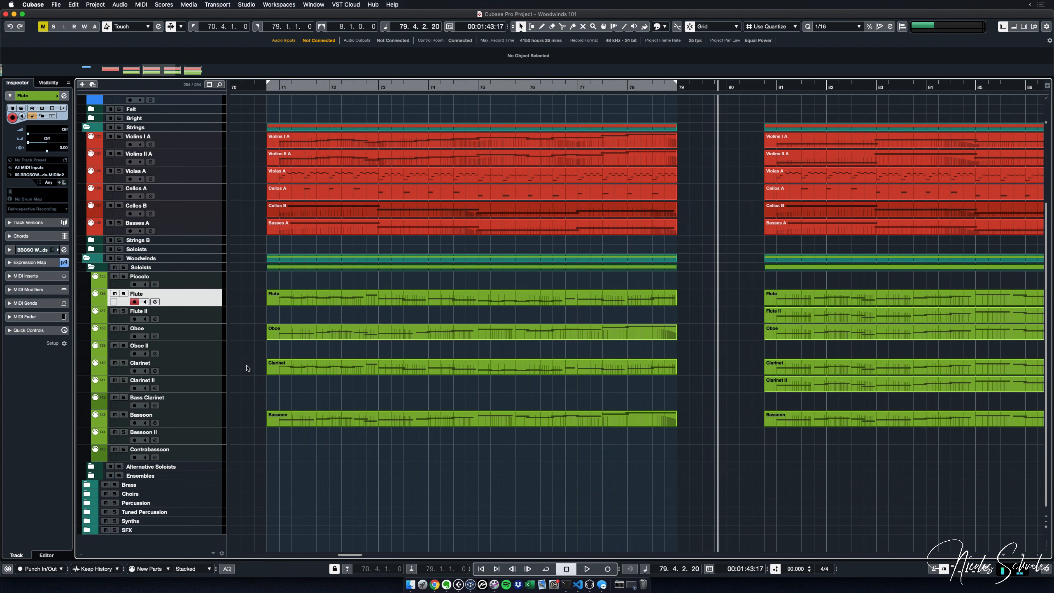
Mute the Flute, replay the full section from bar 70.4 without it, and stop playback
{"action": "key", "text": "KP_1"}
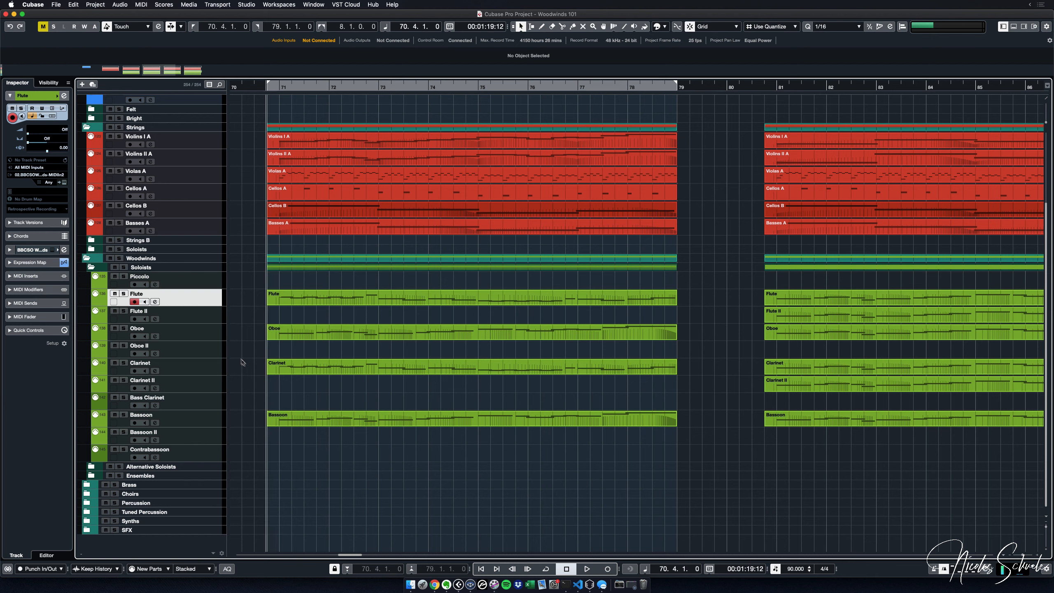
{"action": "left_click", "coordinate": [114, 293]}
{"action": "key", "text": "space"}
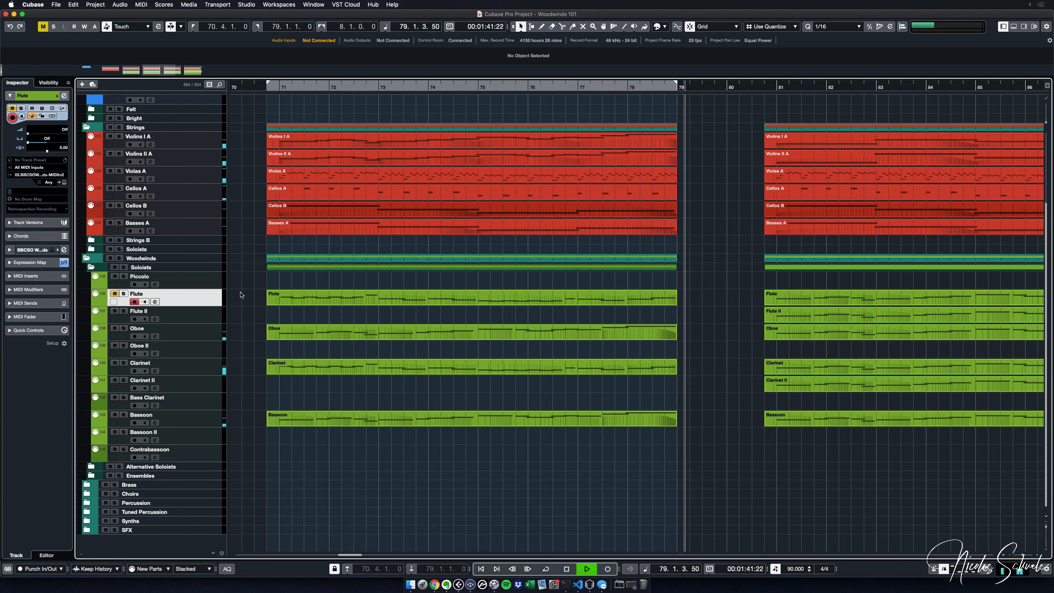
{"action": "key", "text": "space"}
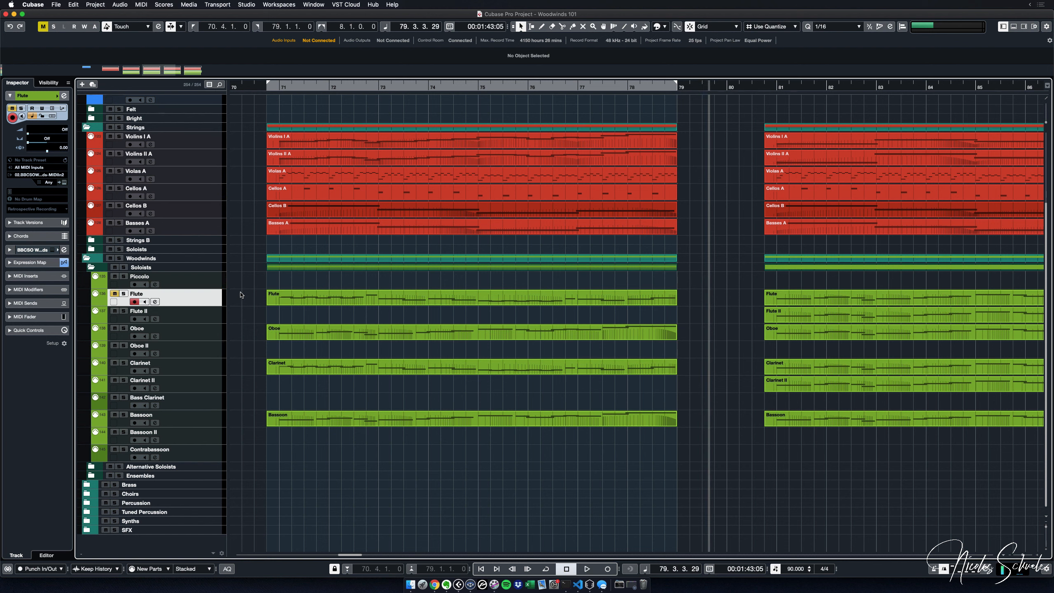
Move to the section at bar 80.4 and inspect the Violins II A and Violins I A notes in the Key Editor
{"action": "key", "text": "shift+n"}
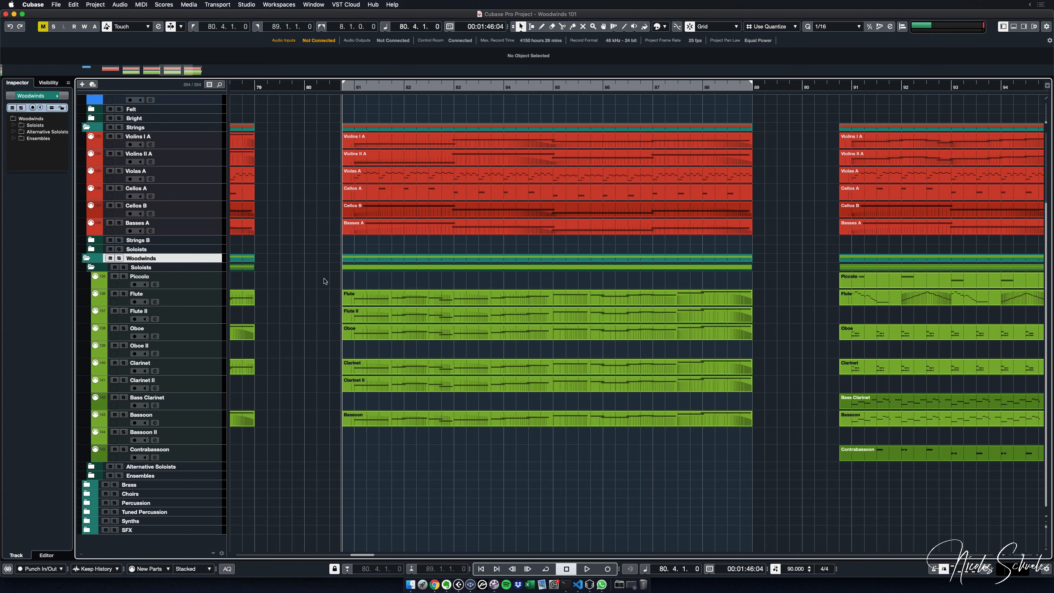
{"action": "double_click", "coordinate": [374, 158]}
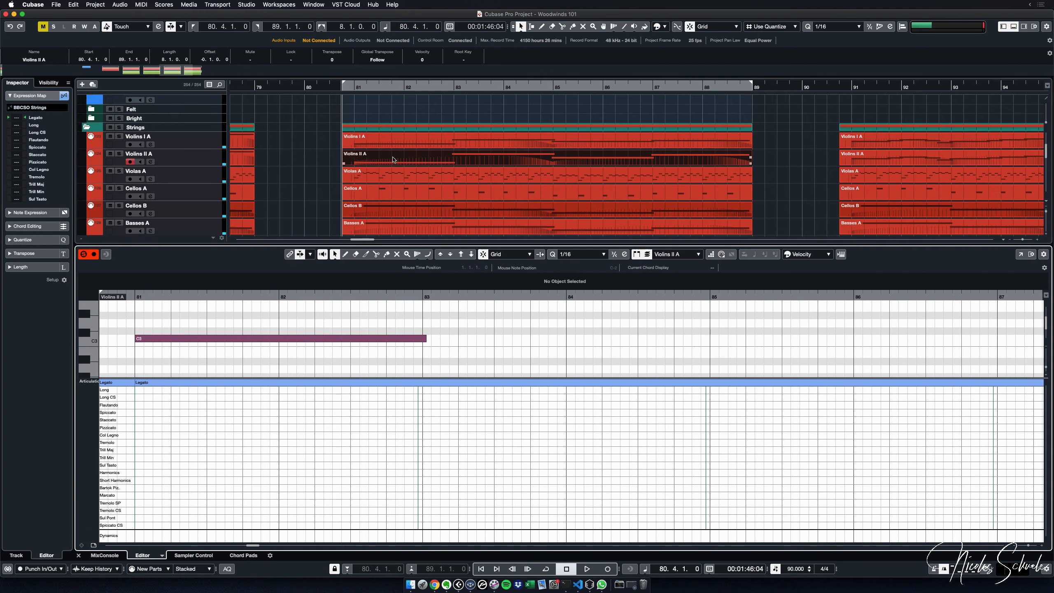
{"action": "key", "text": "Return"}
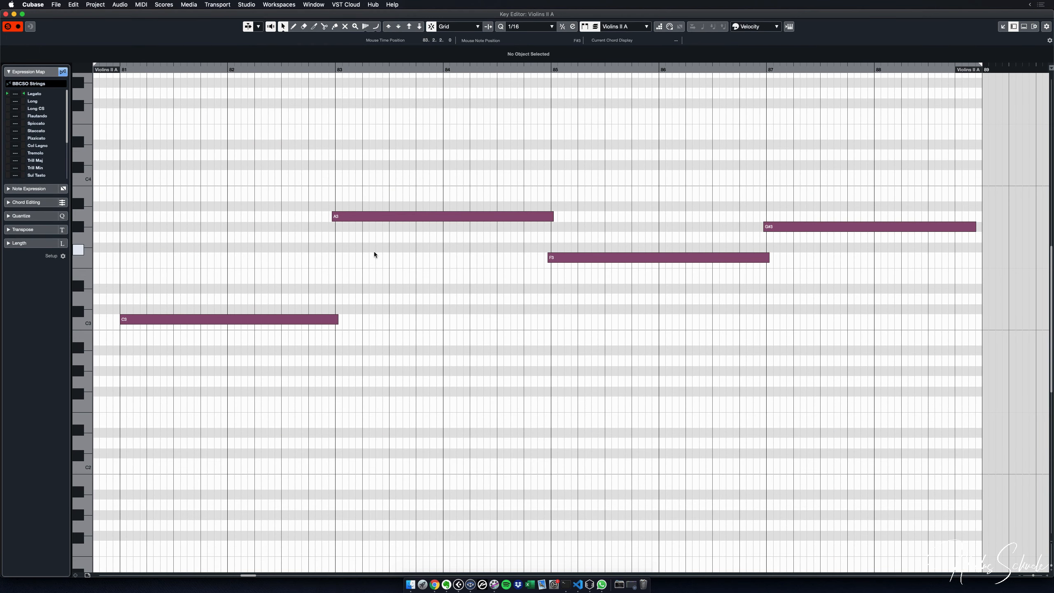
{"action": "key", "text": "Return"}
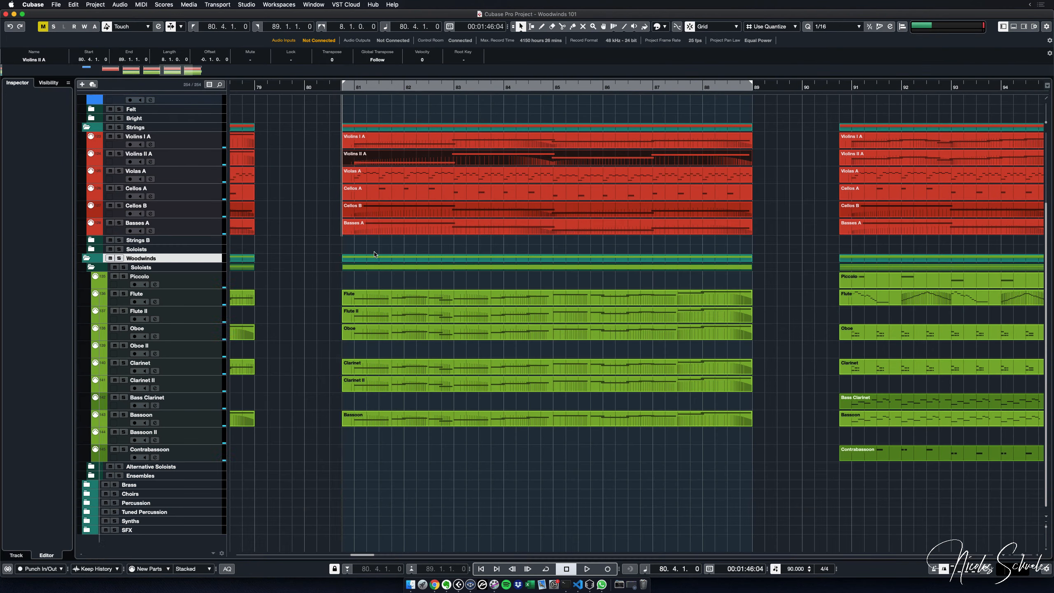
{"action": "double_click", "coordinate": [386, 142]}
{"action": "key", "text": "Return"}
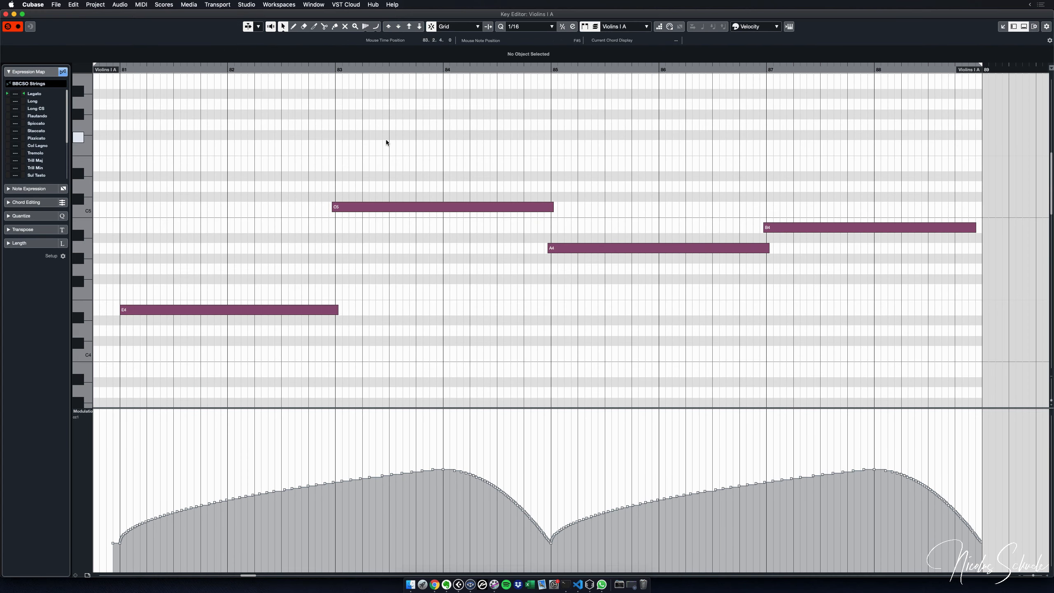
{"action": "key", "text": "Return"}
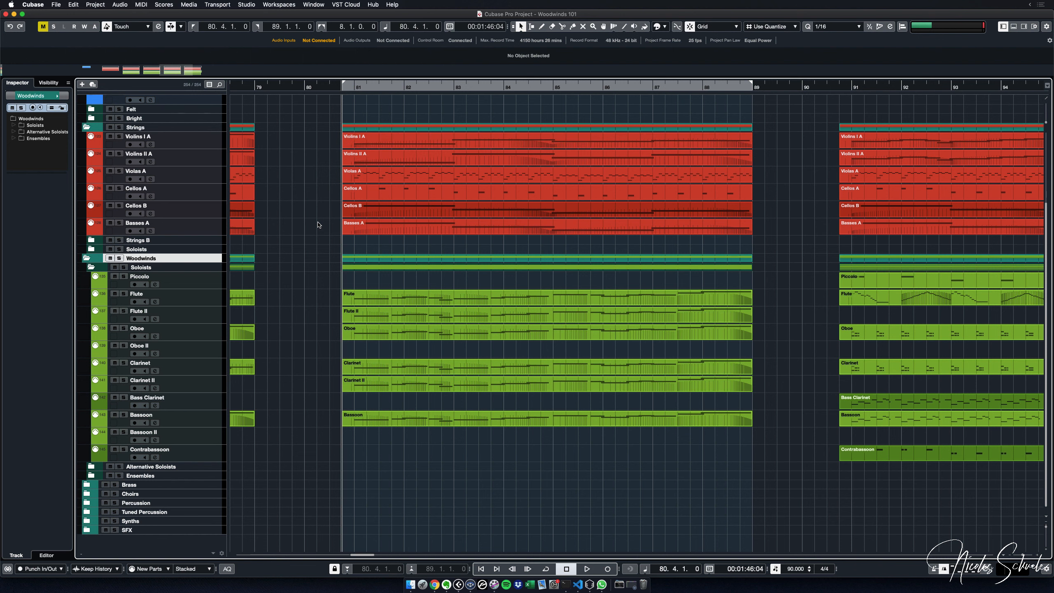
Play the full arrangement from bar 80.4 to the section's end, stop, and move on to the section at bar 90.4
{"action": "key", "text": "space"}
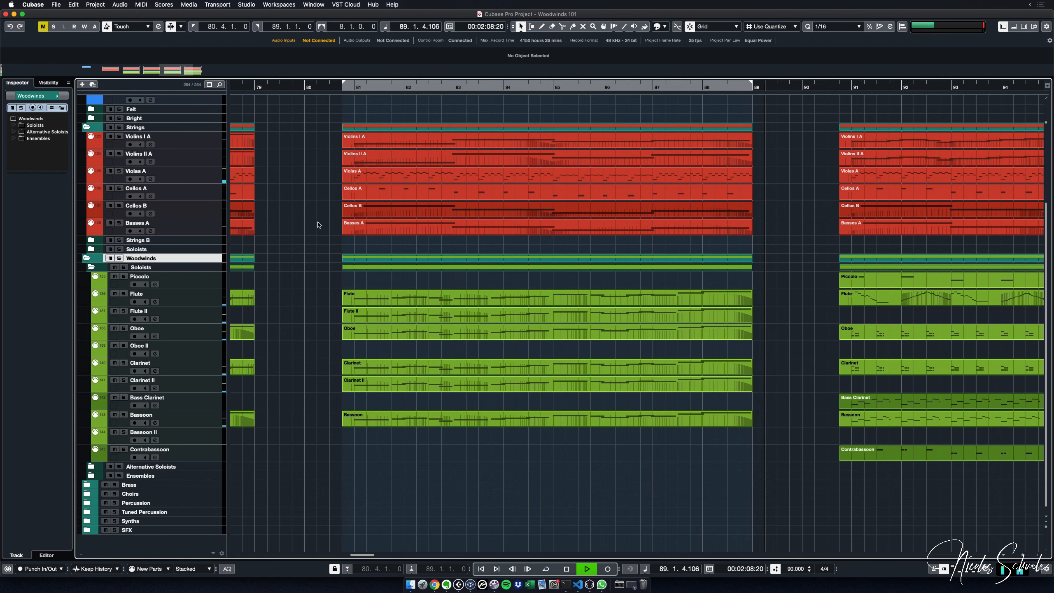
{"action": "key", "text": "space"}
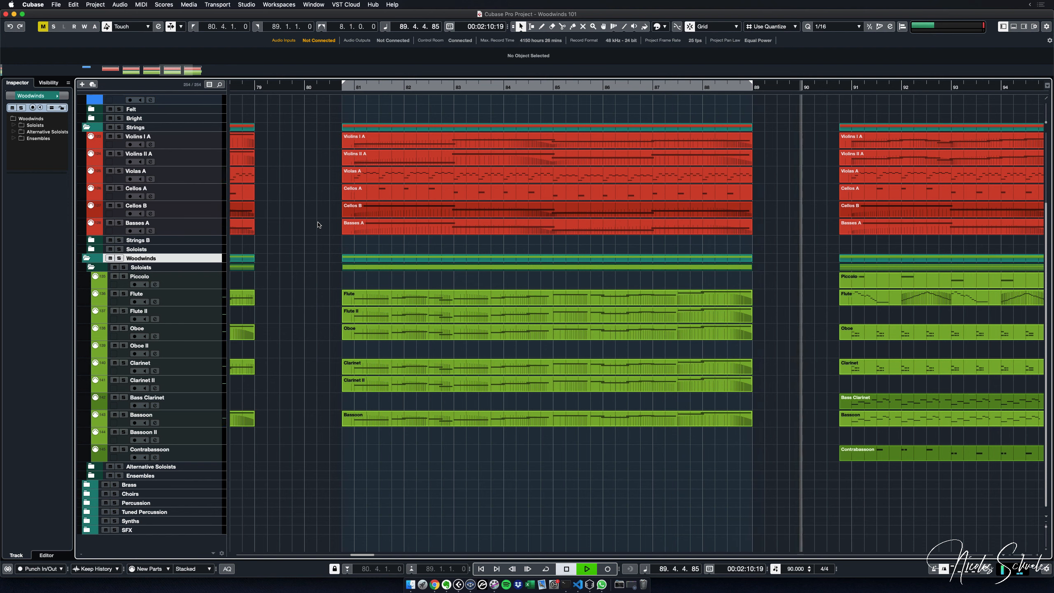
{"action": "key", "text": "shift+n"}
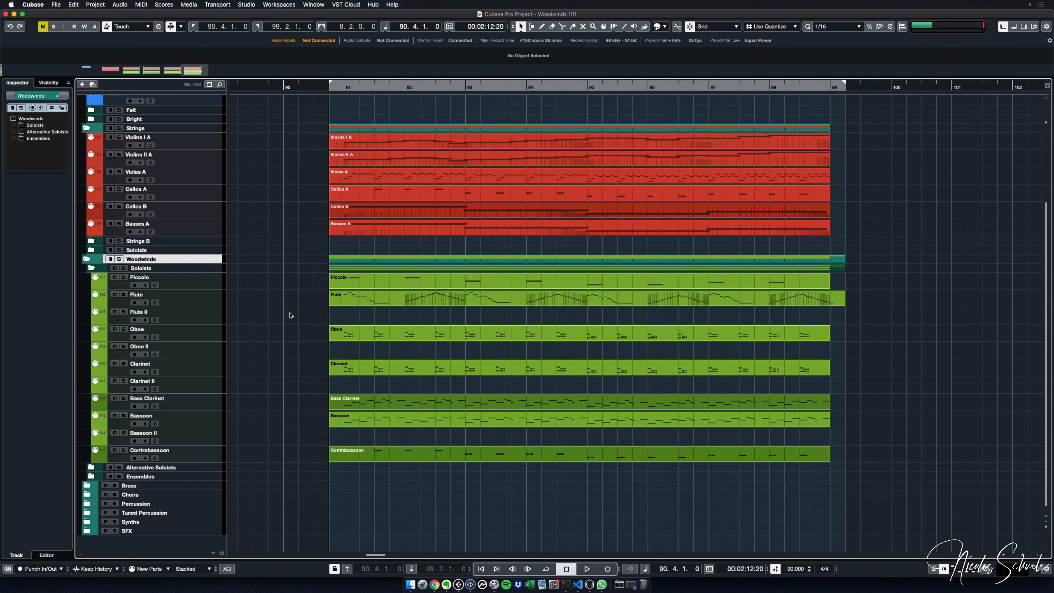
Open the Flute part at bar 90.4 in the Key Editor, audition its runs, view its modulation curve, and close the editor
{"action": "double_click", "coordinate": [369, 299]}
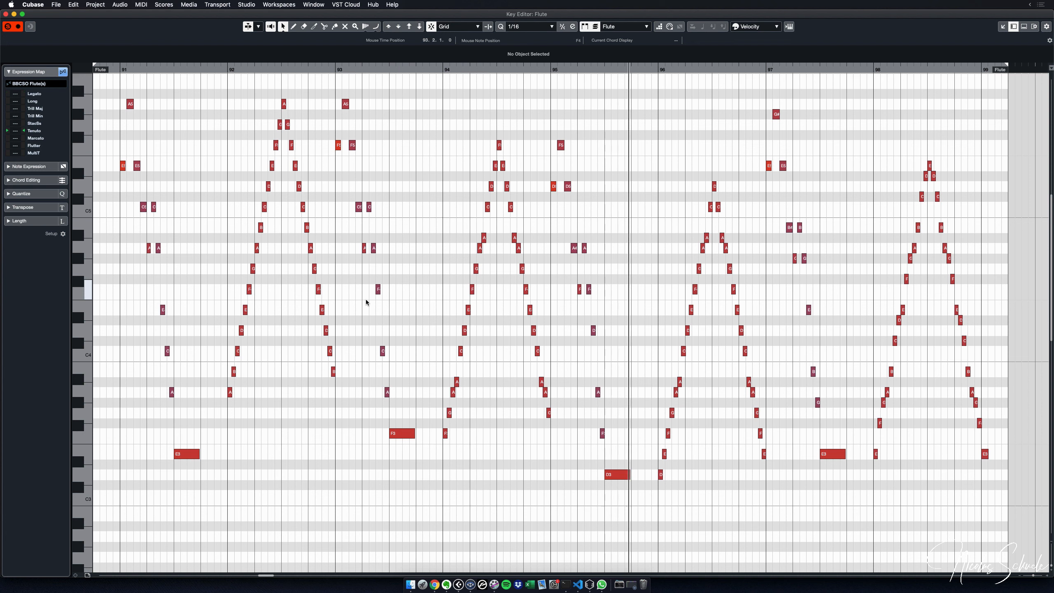
{"action": "key", "text": "space"}
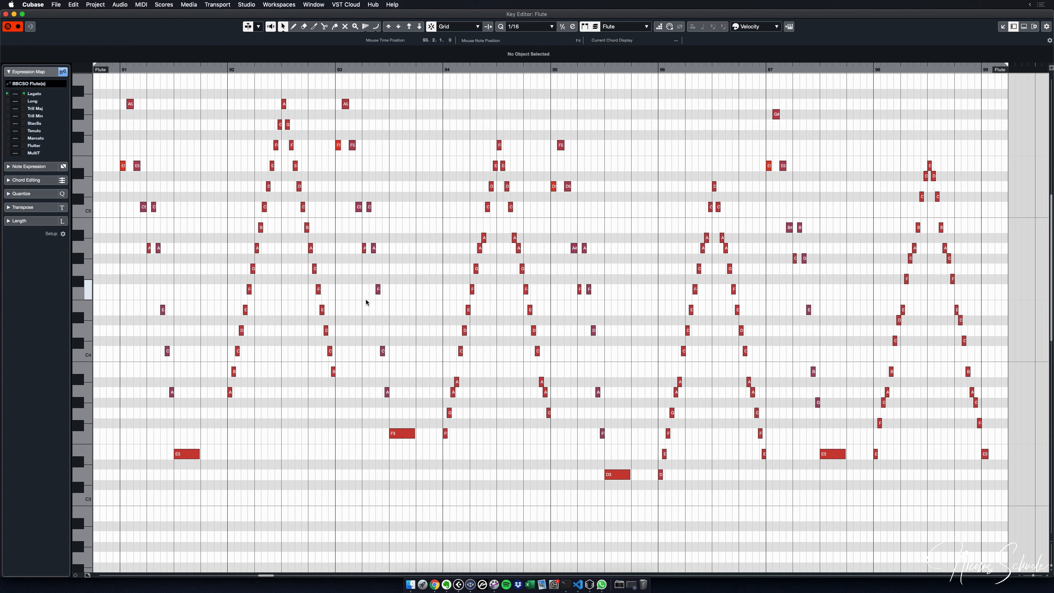
{"action": "key", "text": "alt+l"}
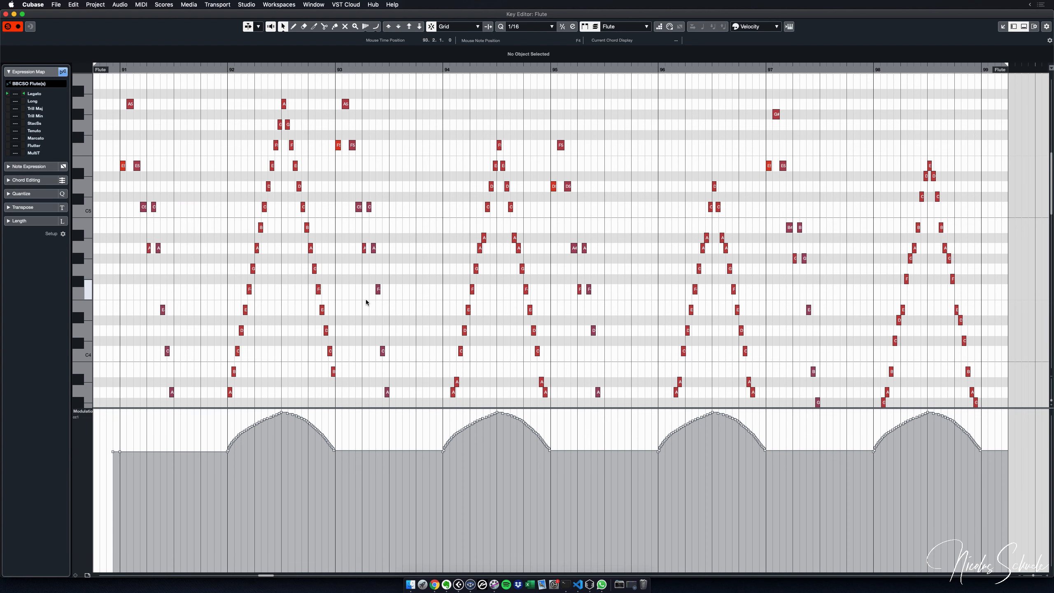
{"action": "key", "text": "Return"}
{"action": "key", "text": "Return"}
{"action": "left_click", "coordinate": [318, 321]}
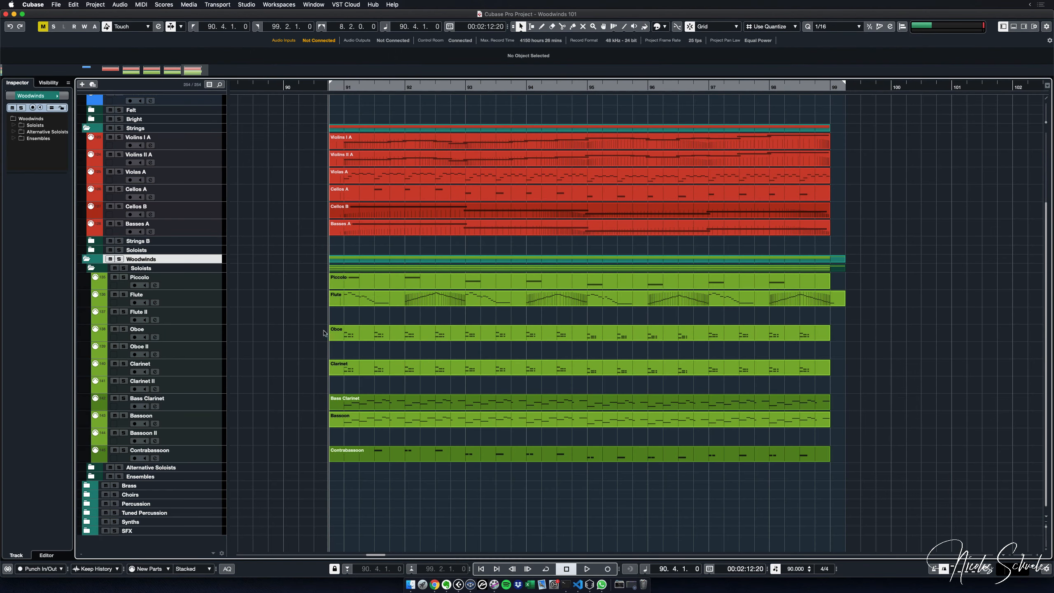
Open the Oboe part of this section in the Key Editor, audition its staccato pattern, and return to the project
{"action": "double_click", "coordinate": [351, 335]}
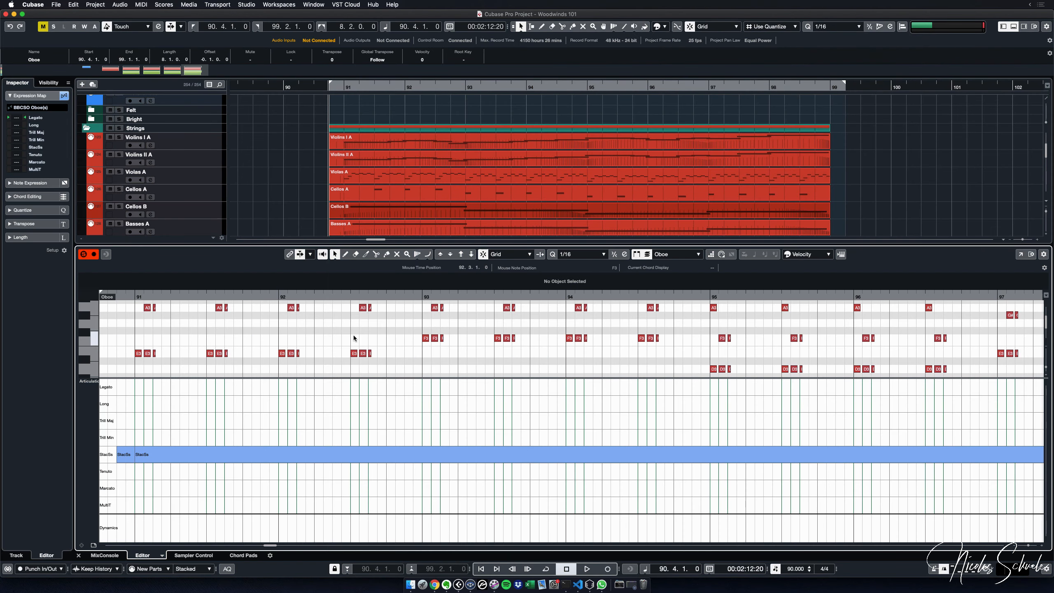
{"action": "key", "text": "Return"}
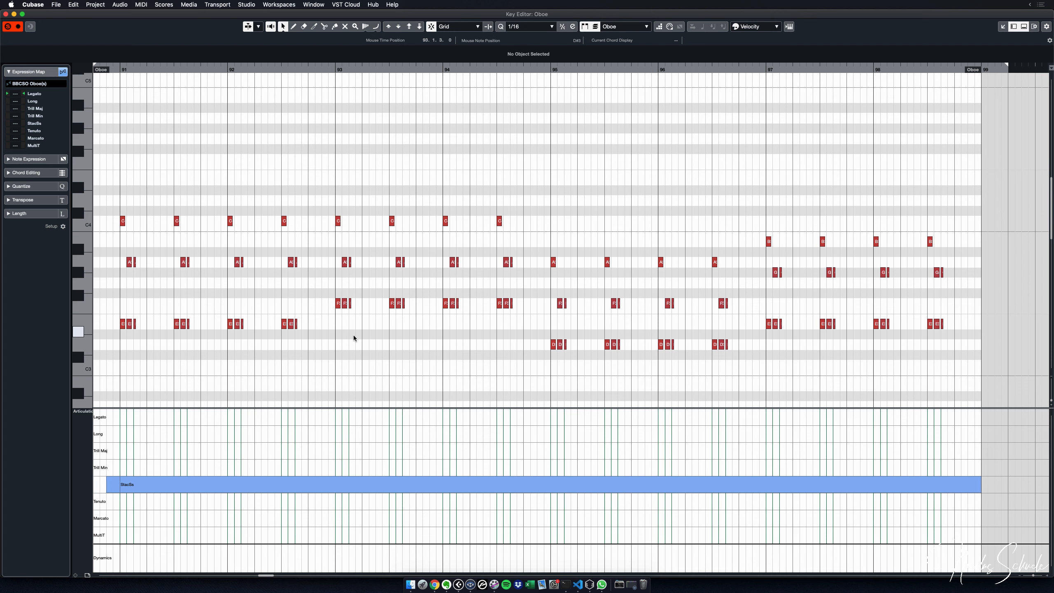
{"action": "key", "text": "space"}
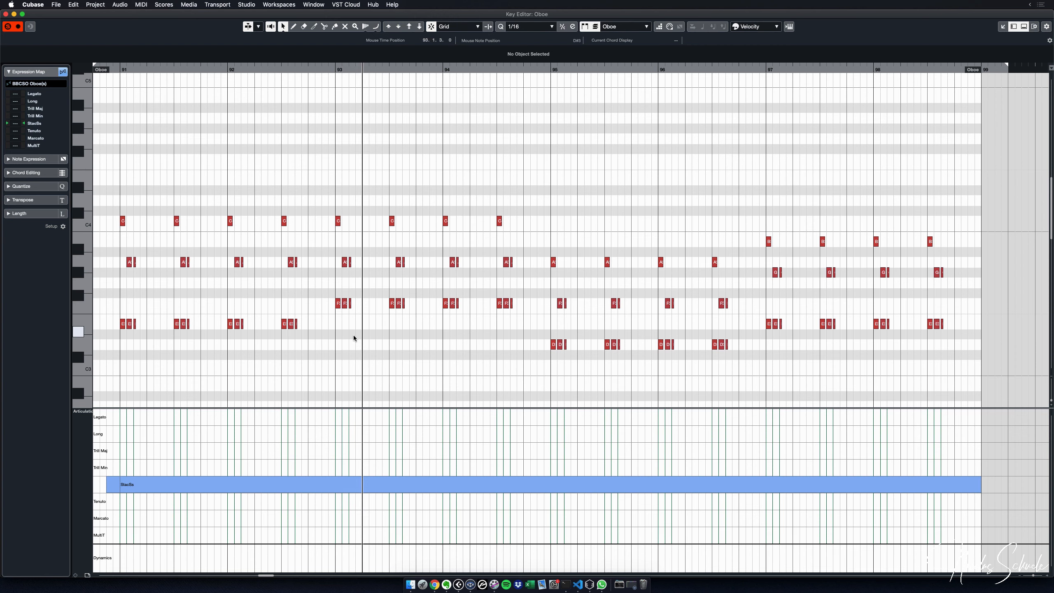
{"action": "key", "text": "space"}
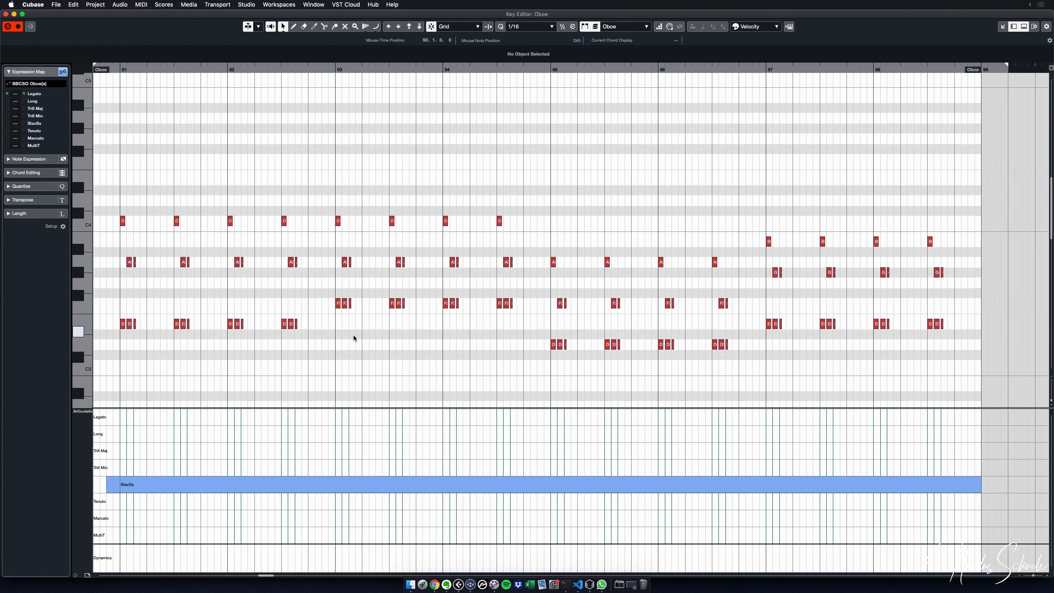
{"action": "key", "text": "Return"}
{"action": "key", "text": "Return"}
Open the Clarinet part in the Key Editor, audition its staccato pattern, return to the project, and deselect the part
{"action": "double_click", "coordinate": [359, 369]}
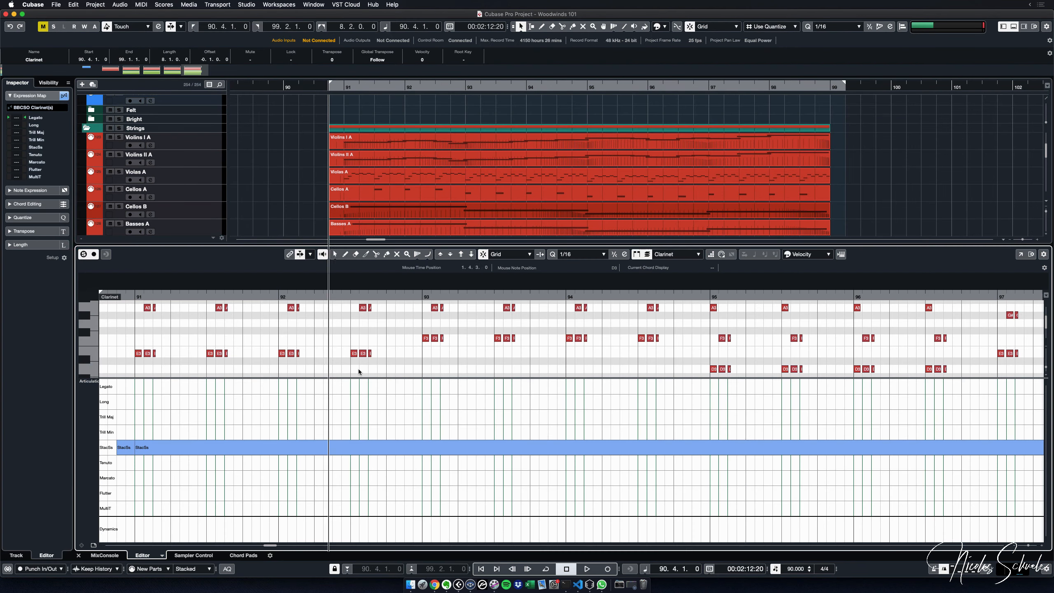
{"action": "key", "text": "Return"}
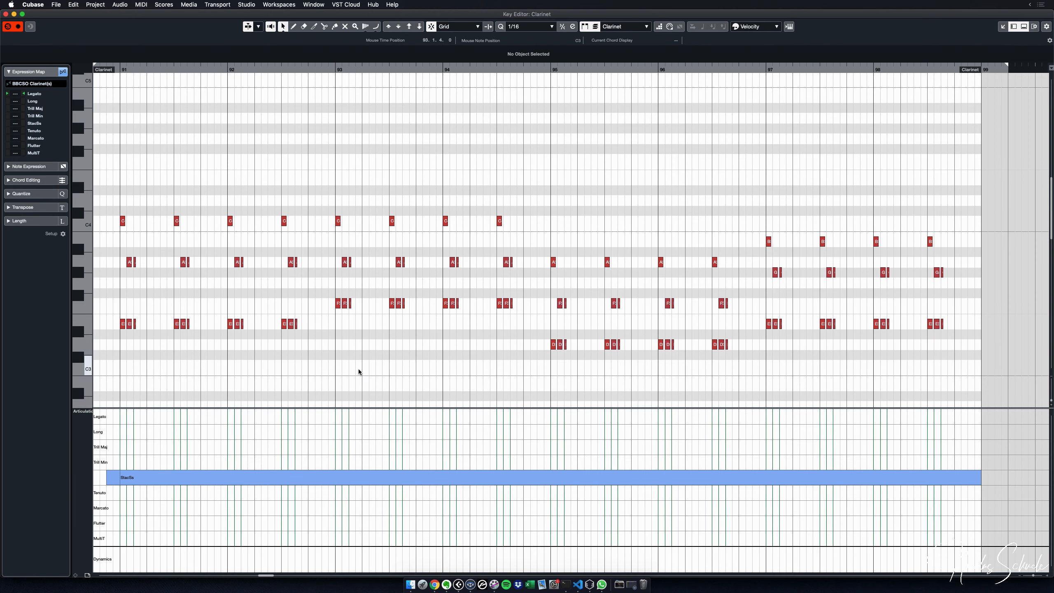
{"action": "key", "text": "space"}
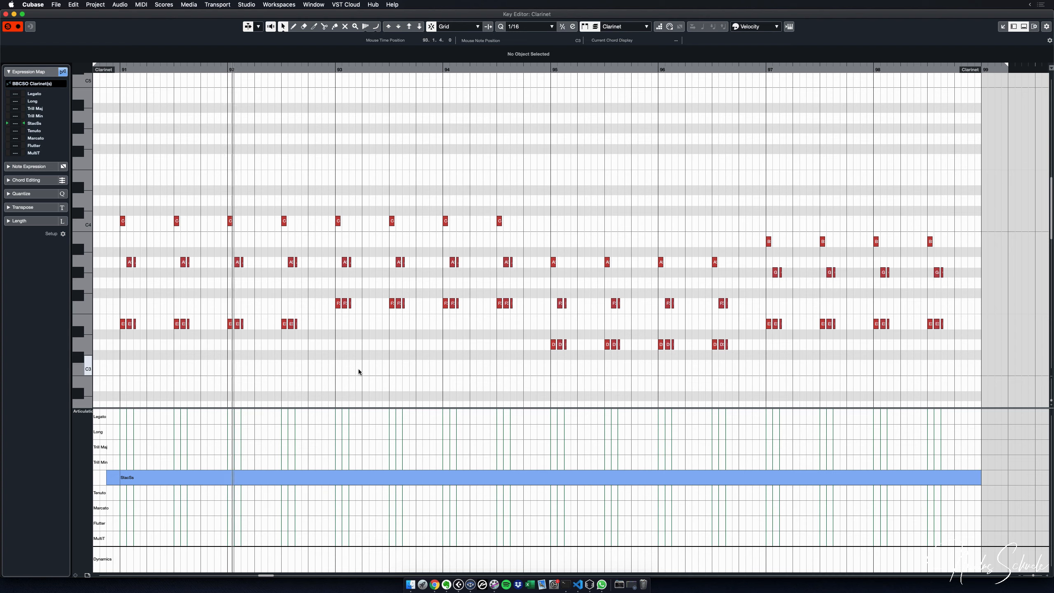
{"action": "key", "text": "space"}
{"action": "key", "text": "Return"}
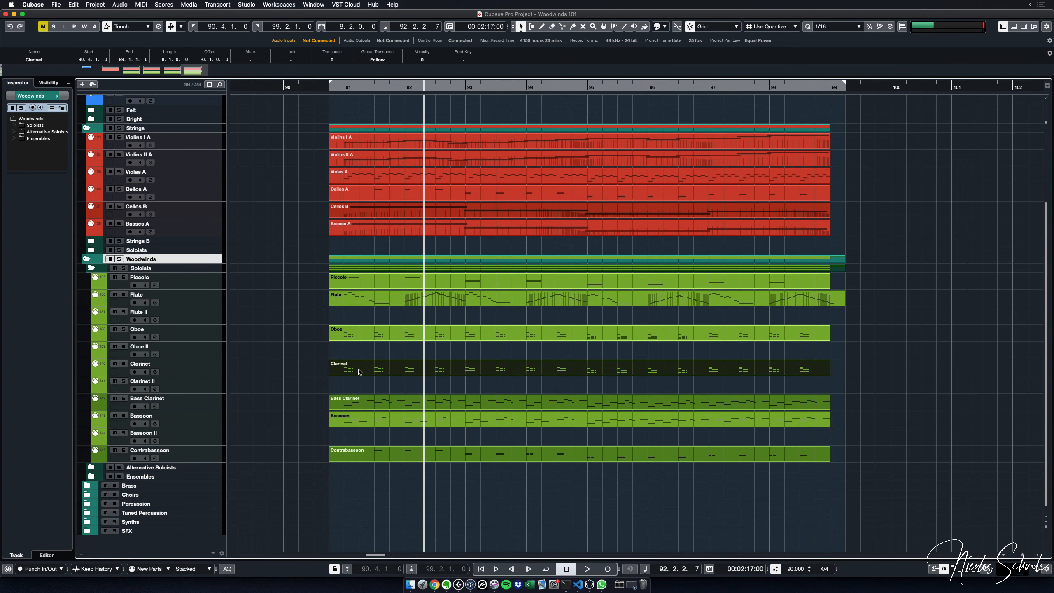
{"action": "left_click", "coordinate": [274, 401]}
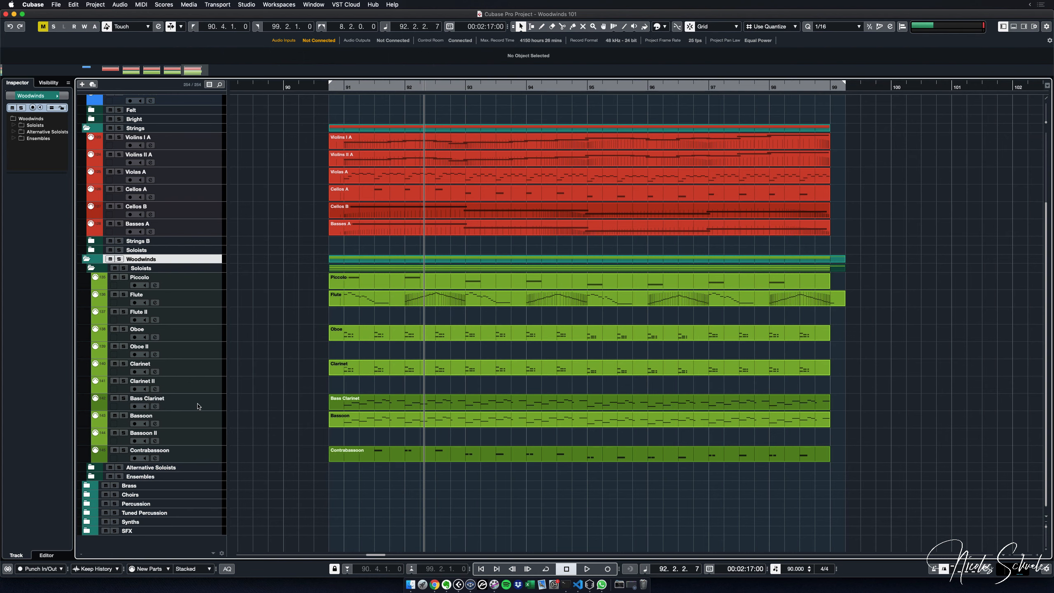
Open the Bass Clarinet part in the Key Editor, audition its tenuto and staccato notes, and return to the project
{"action": "left_click", "coordinate": [350, 403]}
{"action": "key", "text": "Return"}
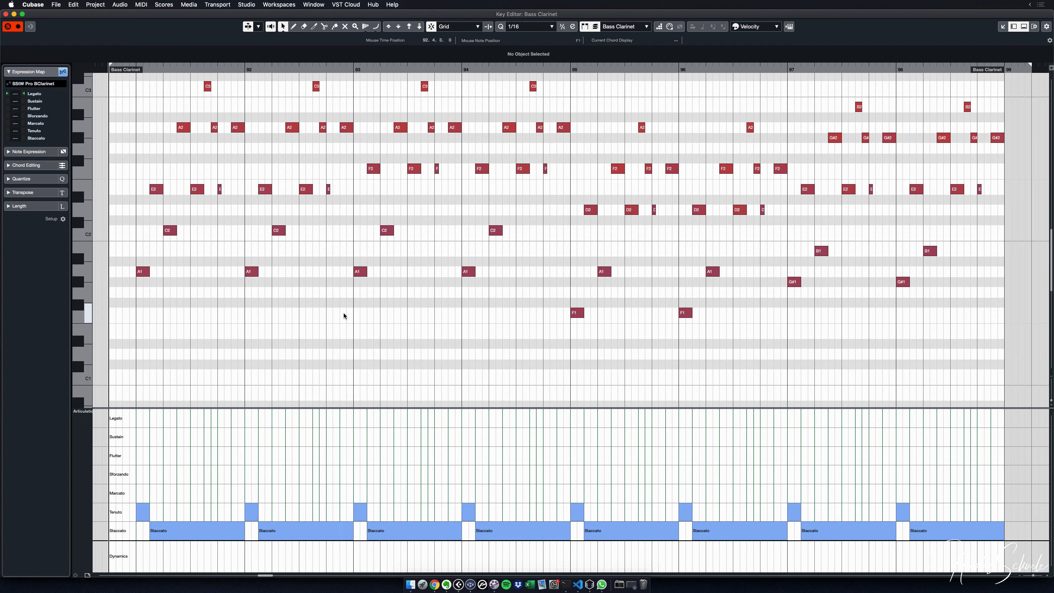
{"action": "key", "text": "space"}
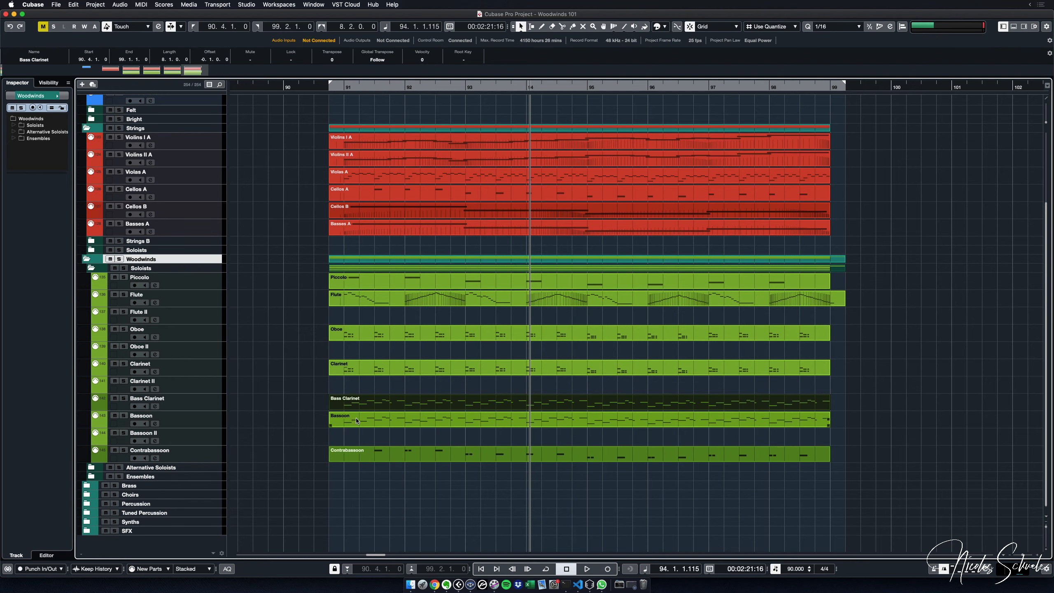
Open the Bassoon part in the Key Editor, audition its notes and articulations, and return to the project
{"action": "double_click", "coordinate": [357, 421]}
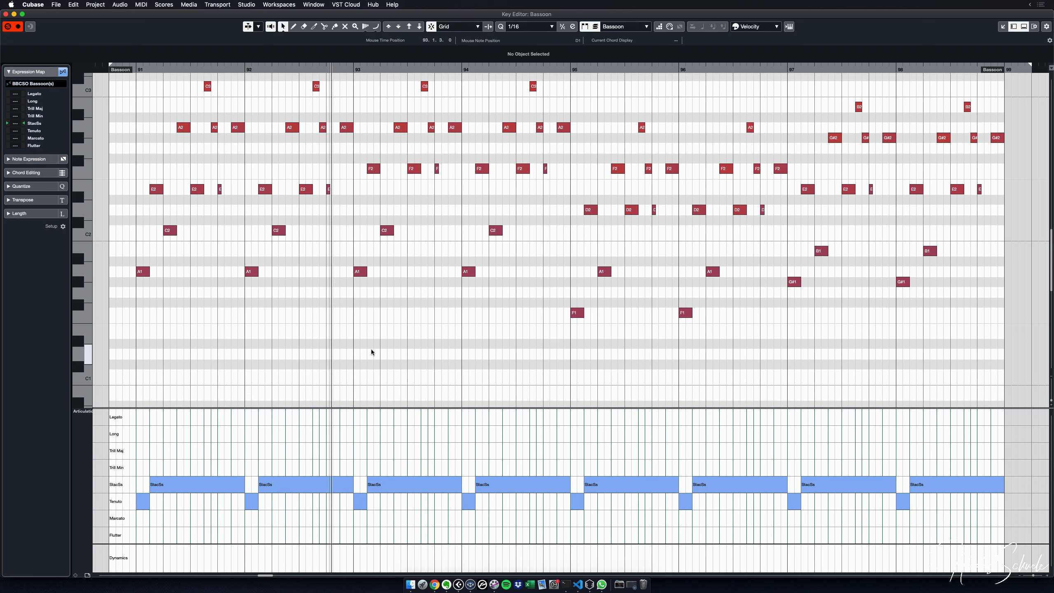
{"action": "key", "text": "Return"}
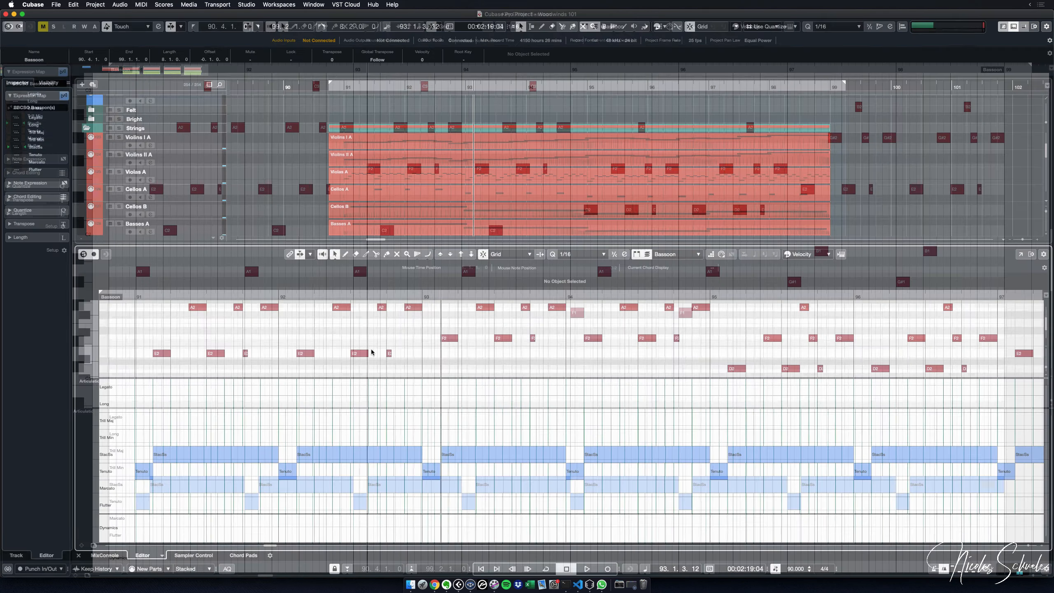
{"action": "key", "text": "space"}
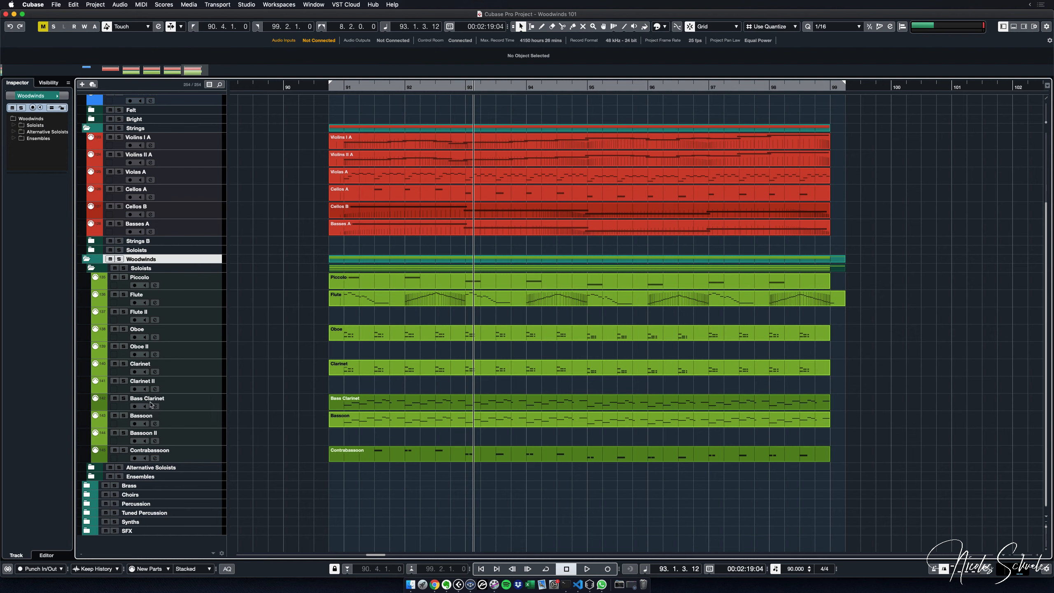
Solo the Bass Clarinet and Bassoon, play them together from the section start, stop, and clear both solos
{"action": "left_click", "coordinate": [123, 398]}
{"action": "left_click", "coordinate": [126, 417]}
{"action": "key", "text": "1"}
{"action": "key", "text": "space"}
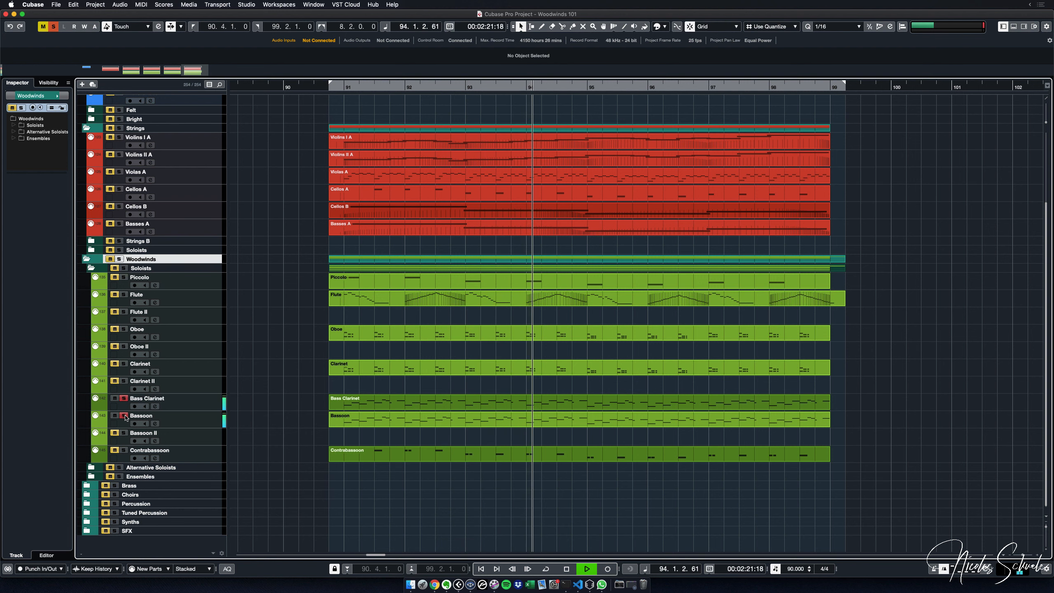
{"action": "key", "text": "space"}
{"action": "left_click", "coordinate": [124, 416]}
{"action": "left_click", "coordinate": [124, 399]}
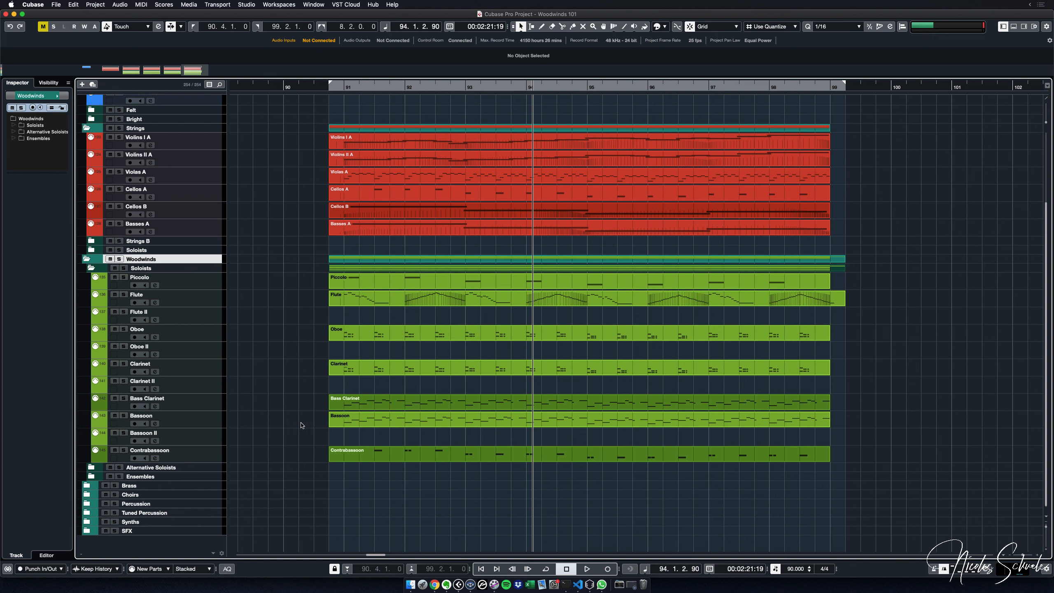
Solo the Contrabassoon, Bassoon and Bass Clarinet, play them together from bar 90.4, stop, and clear the three solos
{"action": "left_click", "coordinate": [124, 450]}
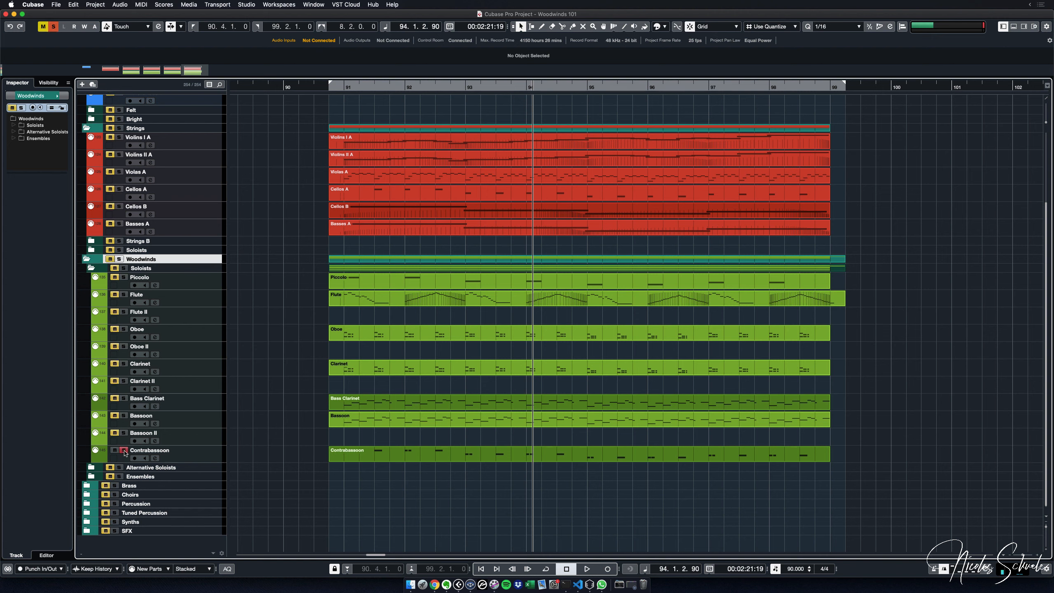
{"action": "left_click", "coordinate": [123, 416]}
{"action": "left_click", "coordinate": [124, 399]}
{"action": "key", "text": "space"}
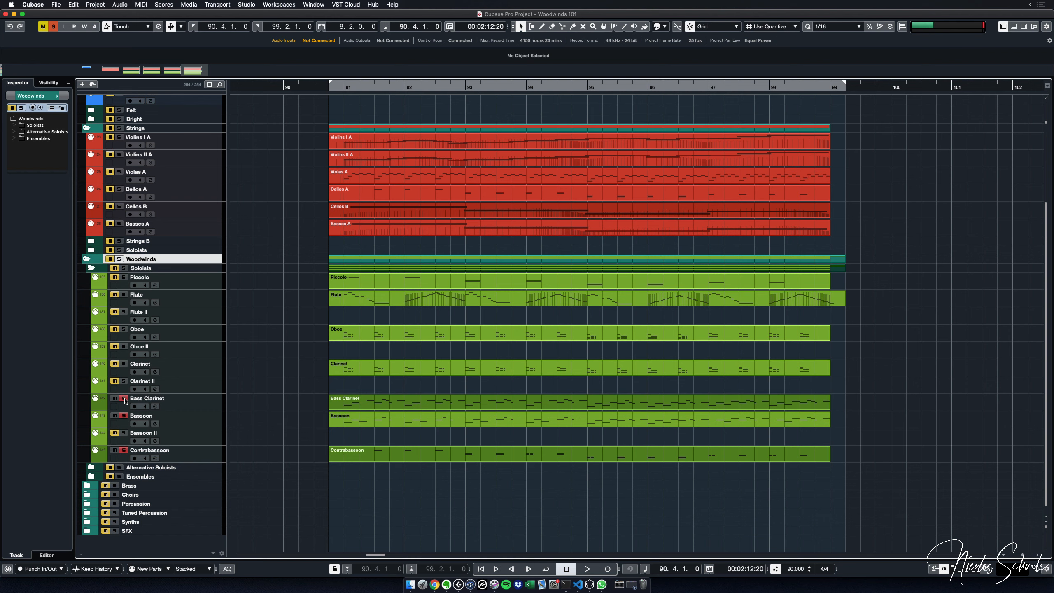
{"action": "key", "text": "space"}
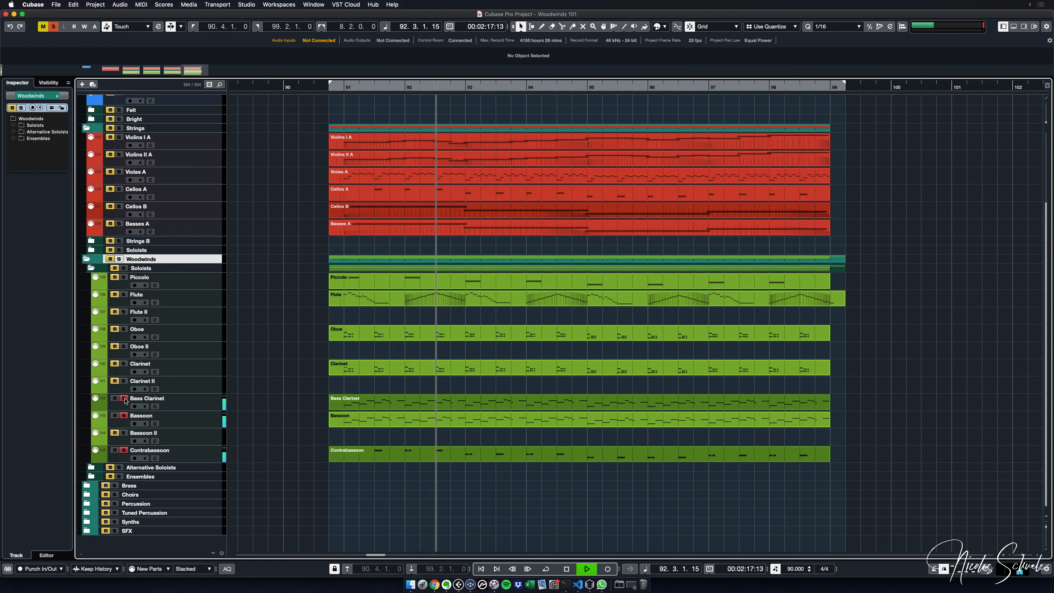
{"action": "key", "text": "space"}
{"action": "left_click", "coordinate": [123, 399]}
{"action": "left_click", "coordinate": [123, 416]}
{"action": "left_click", "coordinate": [124, 450]}
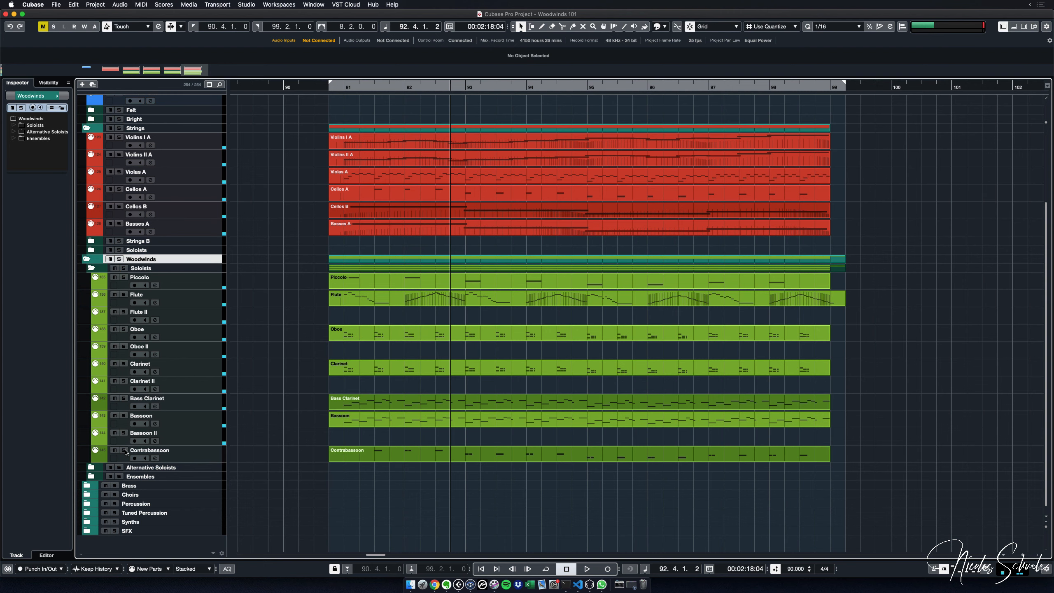
Open the Piccolo part in the Key Editor, audition its rips and falls, and stop playback
{"action": "left_click", "coordinate": [220, 286]}
{"action": "left_click", "coordinate": [366, 281]}
{"action": "double_click", "coordinate": [366, 281]}
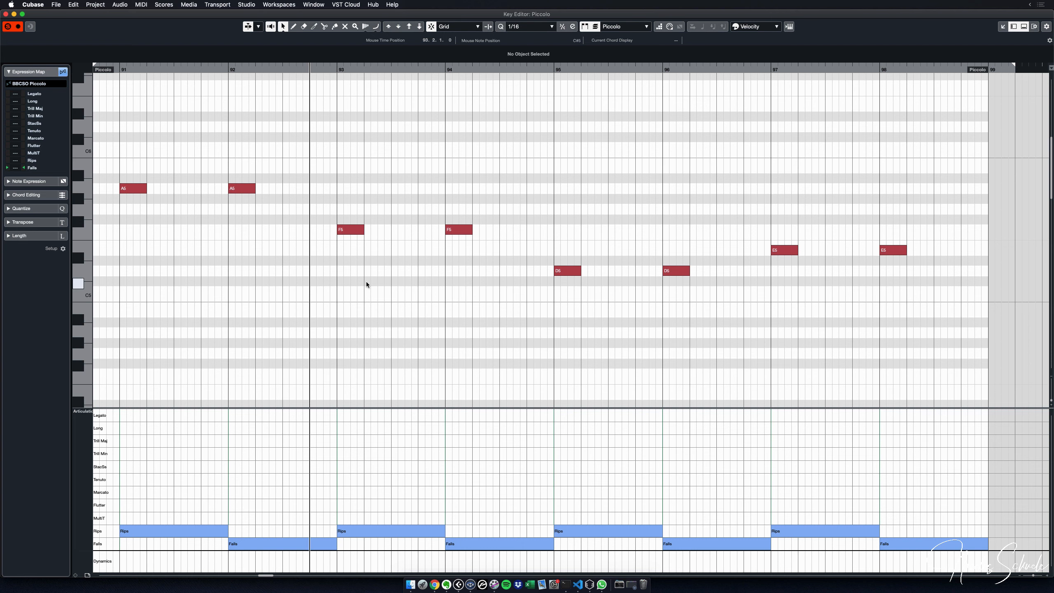
{"action": "key", "text": "Home"}
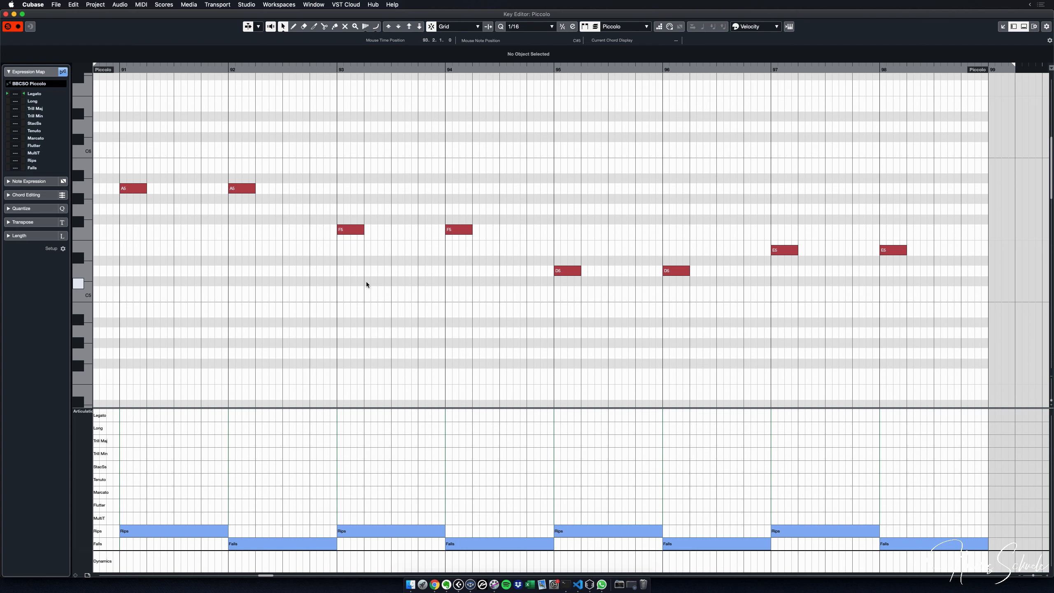
Audition the Piccolo part's rips and falls in the Key Editor and return to the project
{"action": "key", "text": "space"}
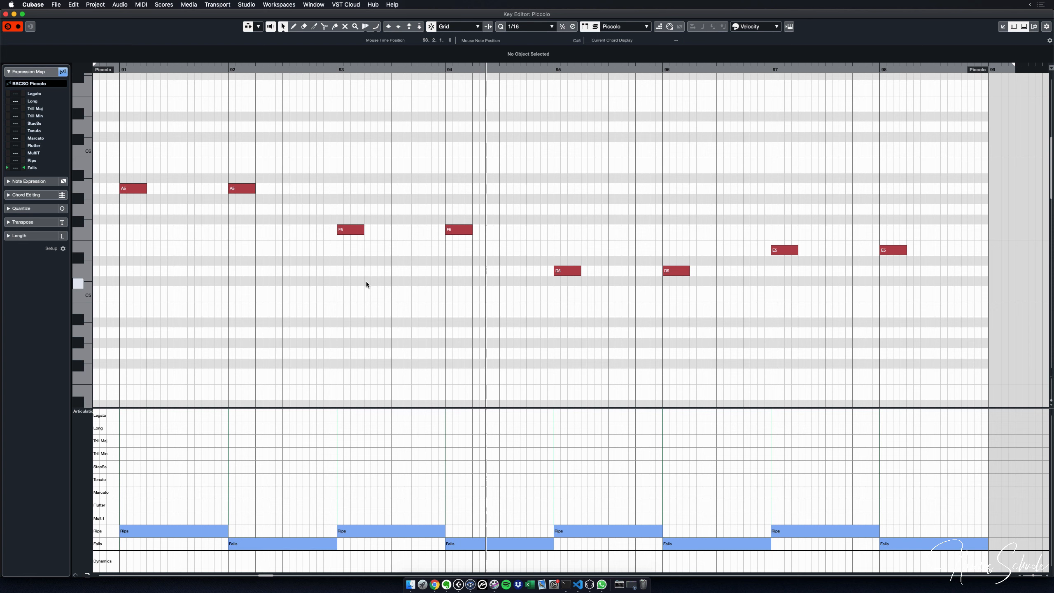
{"action": "key", "text": "Return"}
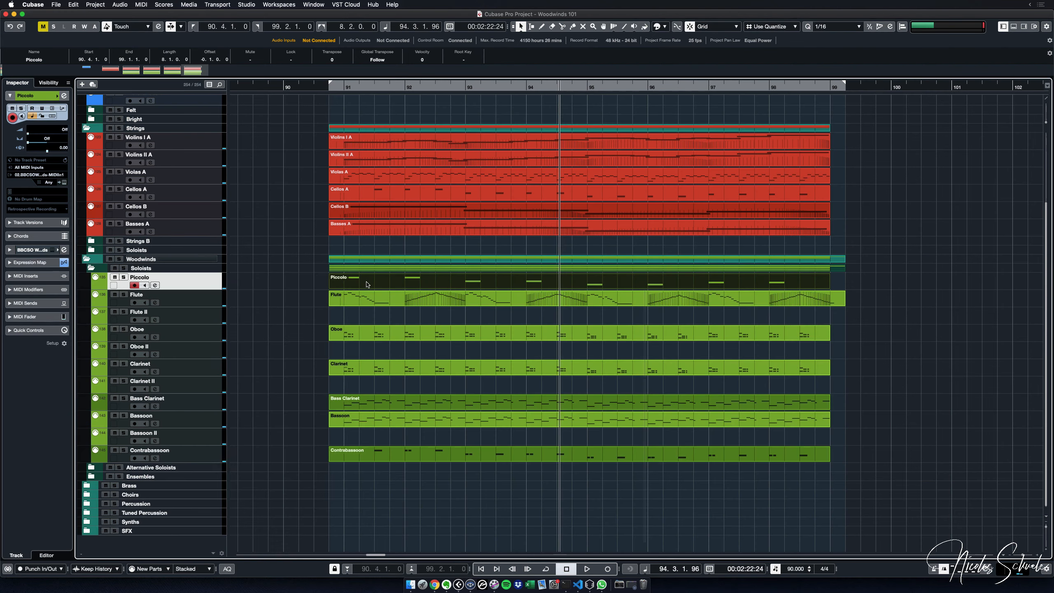
Deselect the Piccolo part, solo the Woodwinds folder, and play the section from bar 90.4 through its end
{"action": "key", "text": "KP_0"}
{"action": "left_click", "coordinate": [306, 286]}
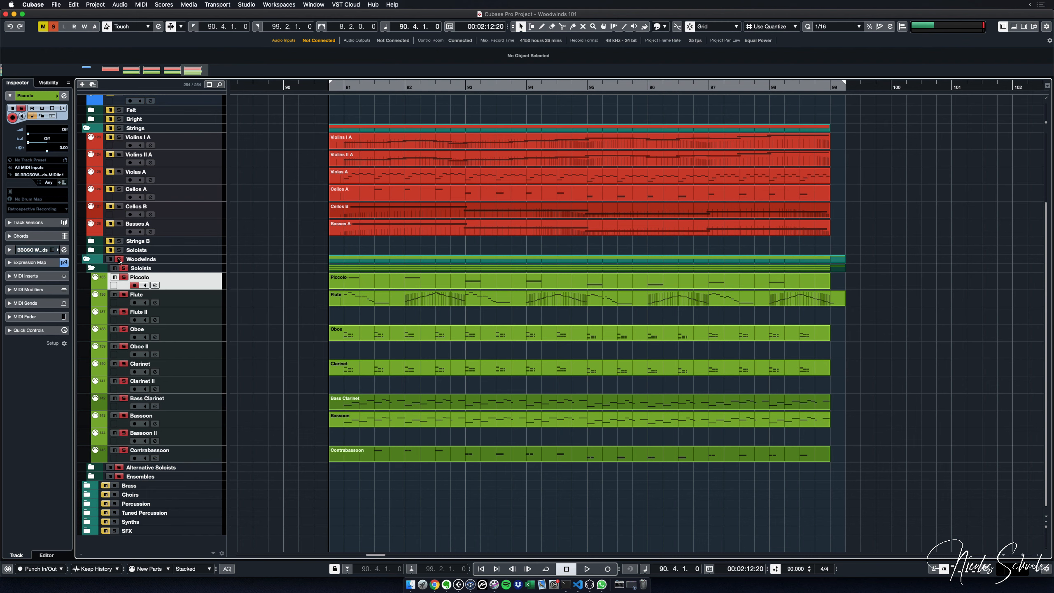
{"action": "key", "text": "space"}
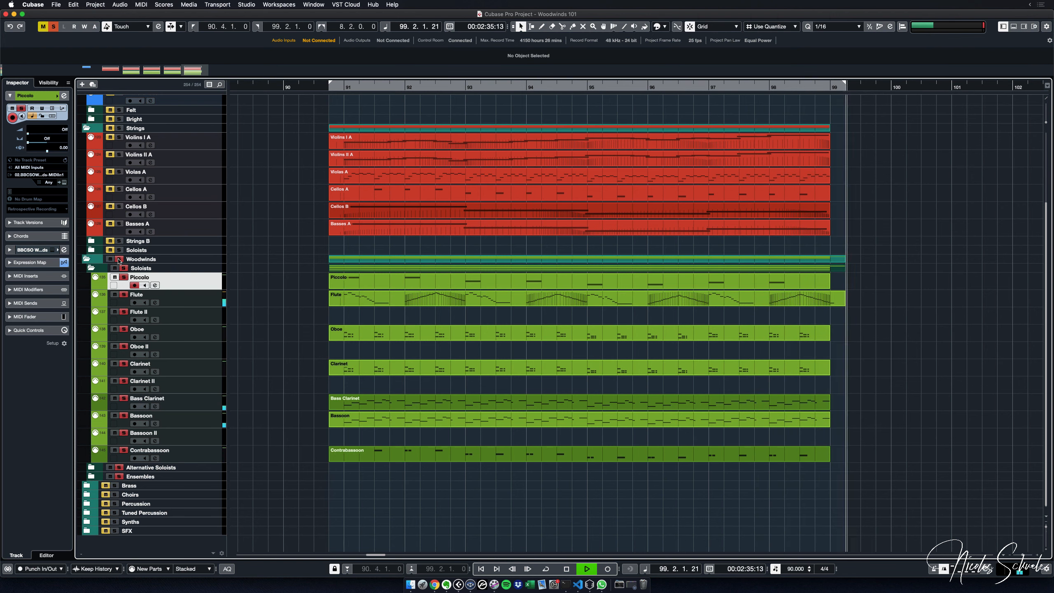
{"action": "key", "text": "space"}
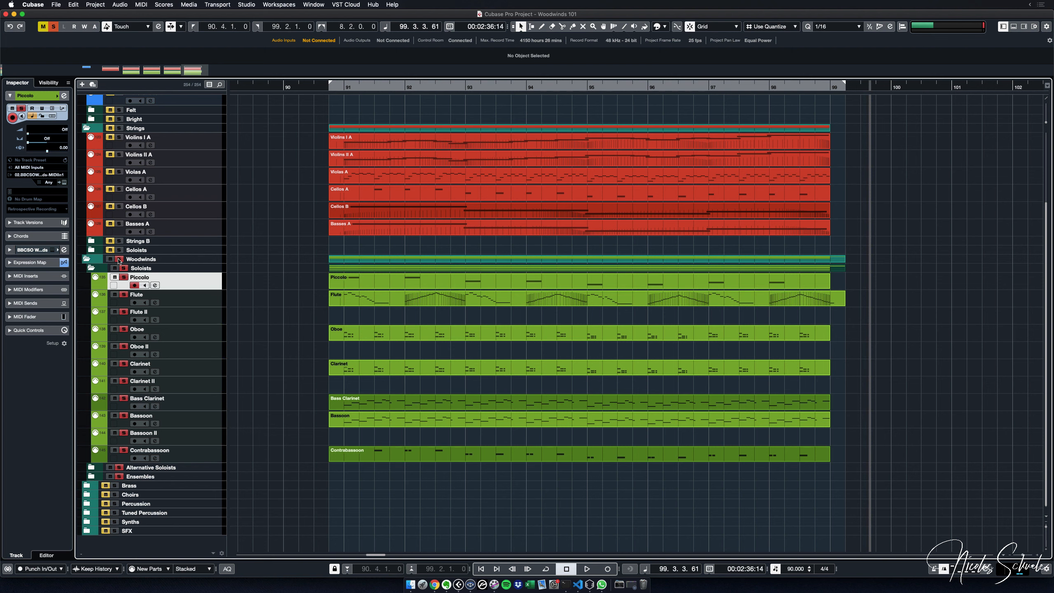
Clear the Woodwinds solo and play the full strings and woodwinds arrangement from bar 90.4 through the section's end
{"action": "key", "text": "KP_1"}
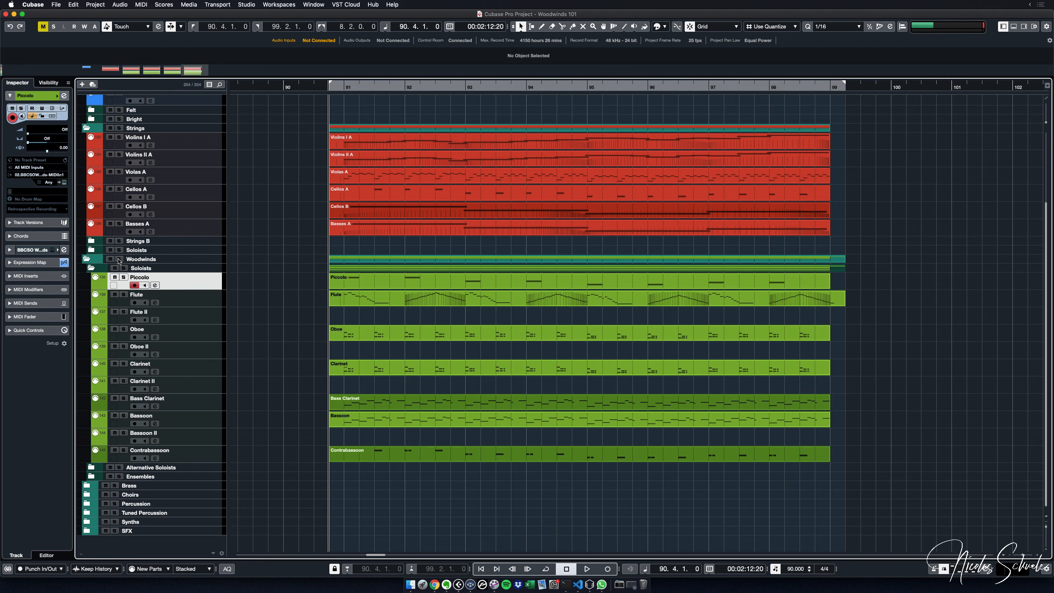
{"action": "key", "text": "space"}
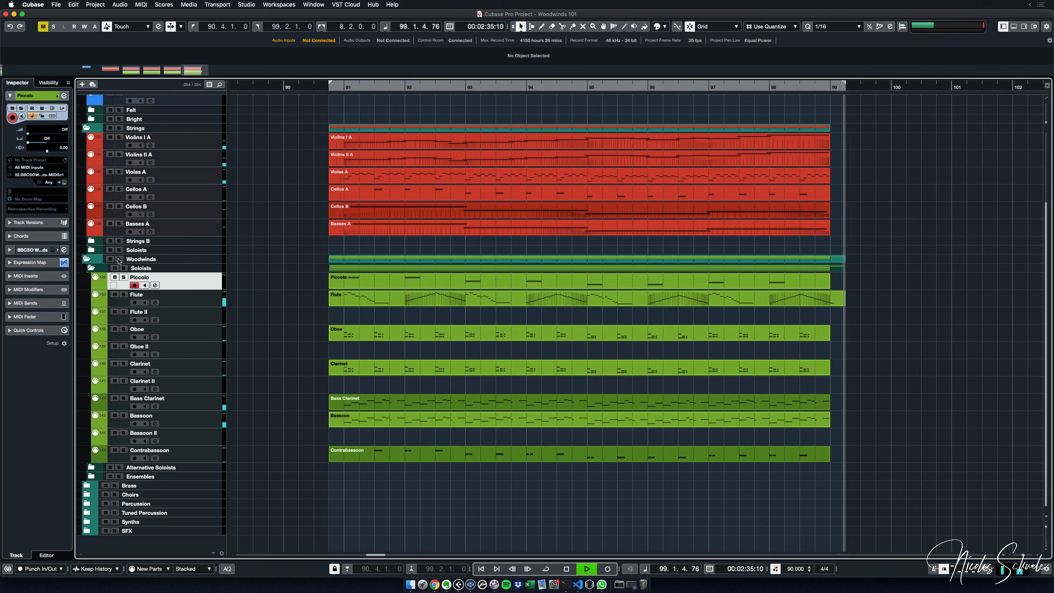
{"action": "key", "text": "space"}
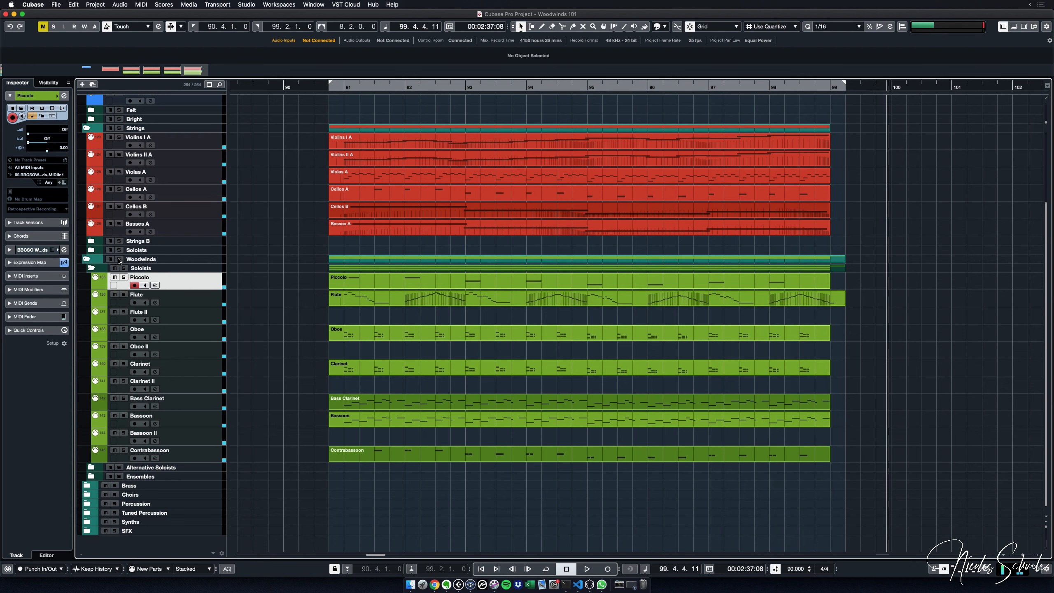